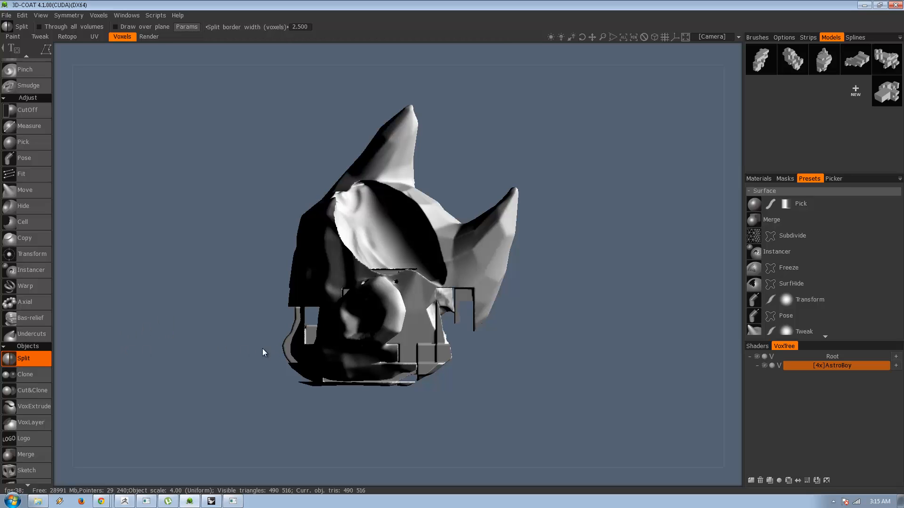
Examine the fragmented AstroBoy head from the front, back, sides and above.
{"action": "left_click_drag", "start_coordinate": [262, 262], "coordinate": [367, 337]}
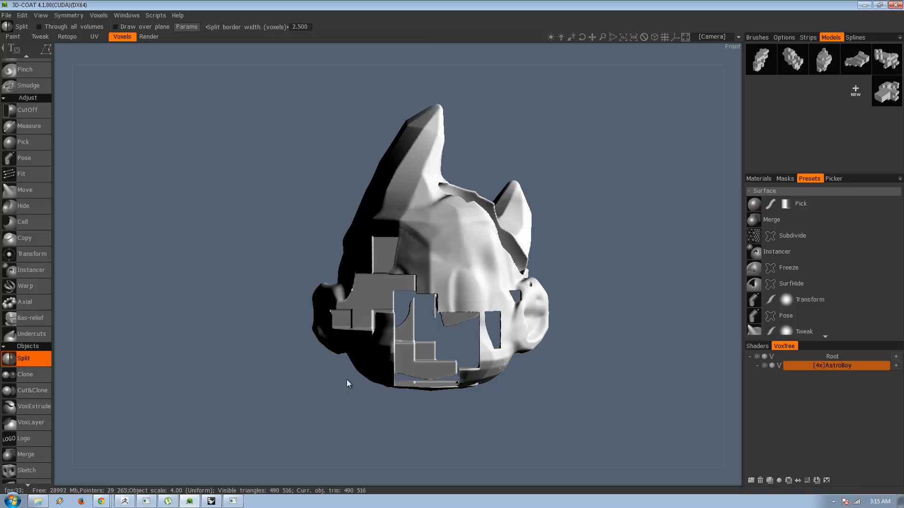
{"action": "left_click_drag", "start_coordinate": [347, 380], "coordinate": [260, 400]}
{"action": "left_click_drag", "start_coordinate": [422, 417], "coordinate": [325, 422]}
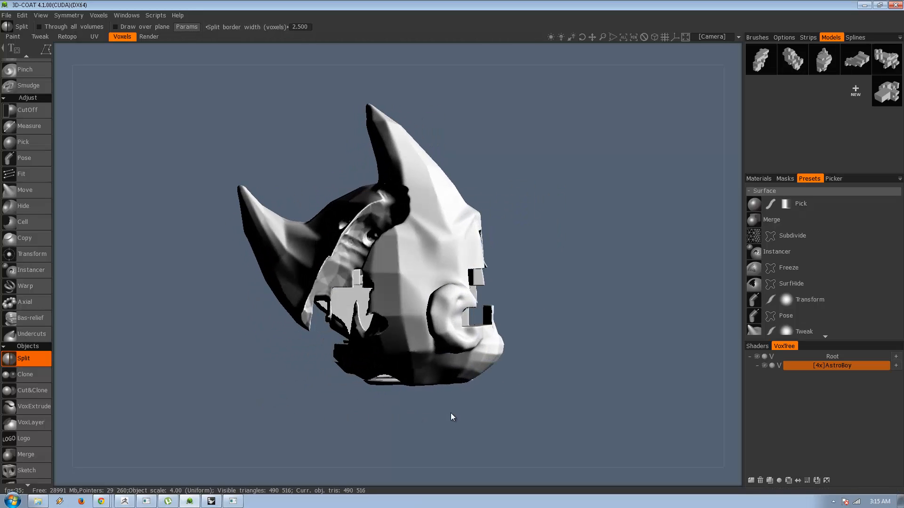
{"action": "left_click_drag", "start_coordinate": [452, 417], "coordinate": [622, 386]}
{"action": "left_click_drag", "start_coordinate": [500, 374], "coordinate": [478, 428]}
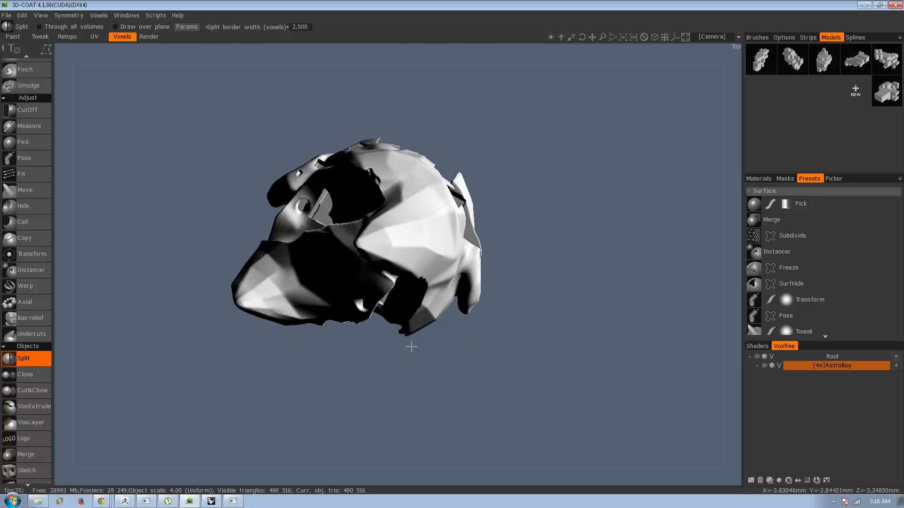
{"action": "left_click_drag", "start_coordinate": [411, 347], "coordinate": [342, 248]}
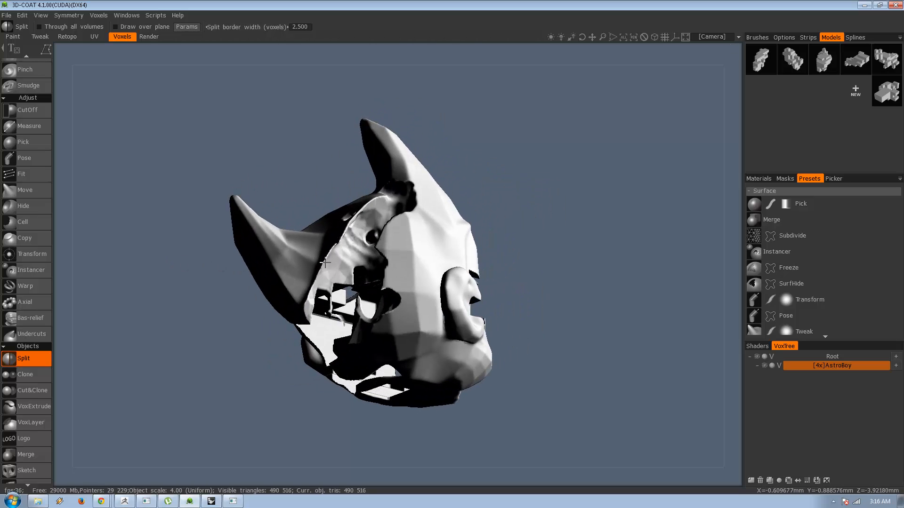
{"action": "left_click_drag", "start_coordinate": [559, 228], "coordinate": [484, 344]}
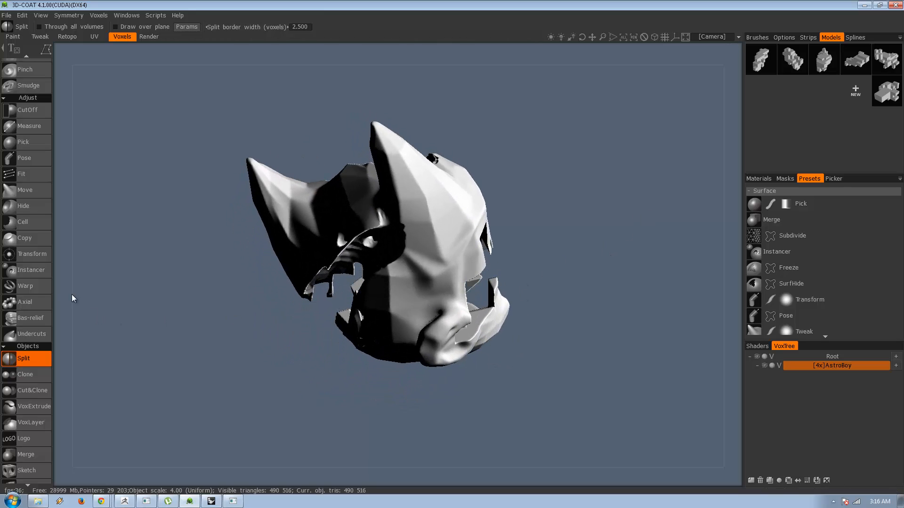
Cut off the thin leftover fragment hanging below the rear spike with the CutOff tool.
{"action": "left_click", "coordinate": [27, 110]}
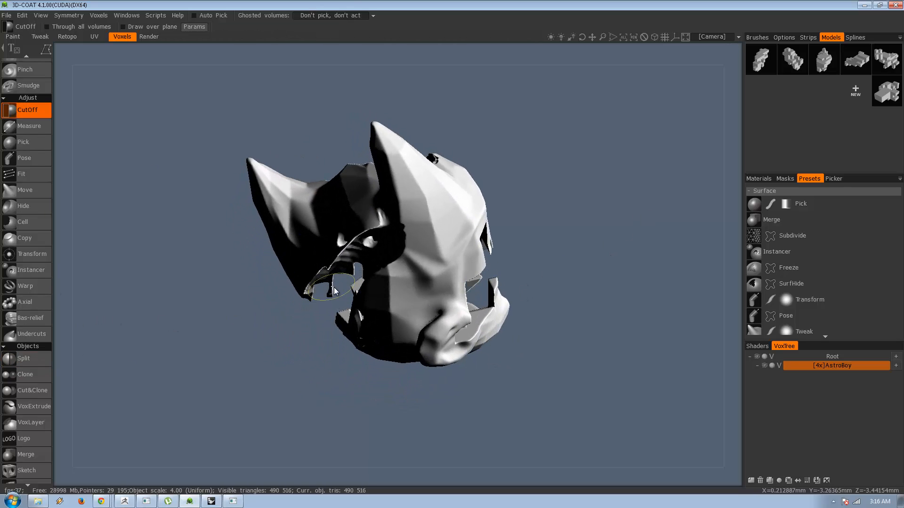
{"action": "left_click", "coordinate": [339, 281]}
{"action": "left_click", "coordinate": [307, 321]}
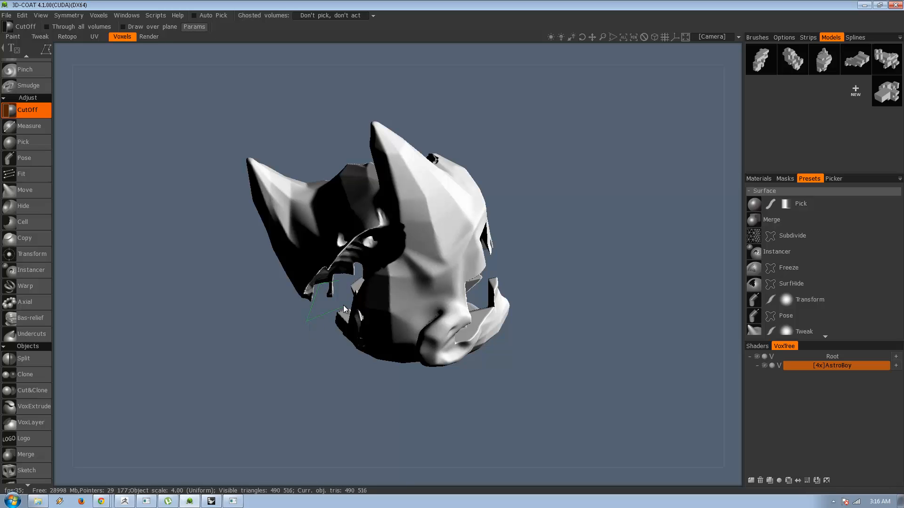
{"action": "left_click", "coordinate": [340, 281]}
{"action": "left_click_drag", "start_coordinate": [286, 360], "coordinate": [328, 304]}
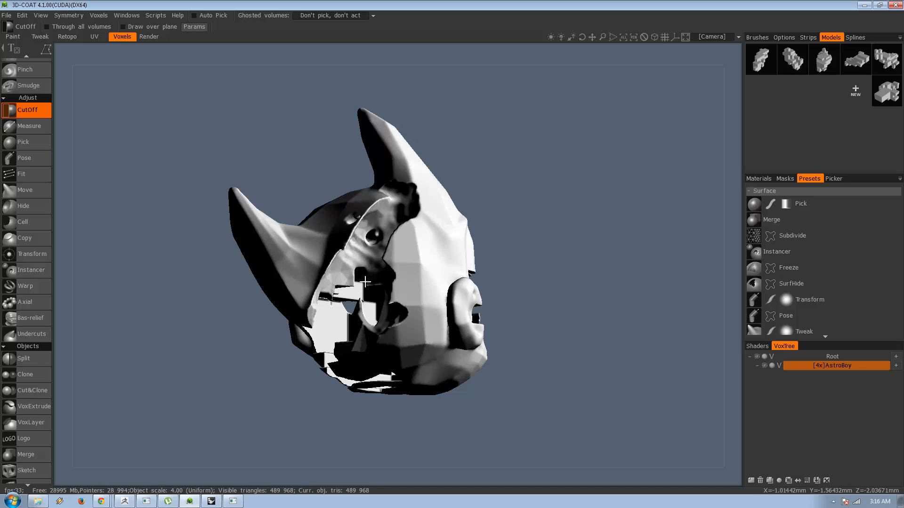
Try to cut off the thin spike inside the face opening from the front view, and undo the cut.
{"action": "left_click_drag", "start_coordinate": [339, 414], "coordinate": [149, 384]}
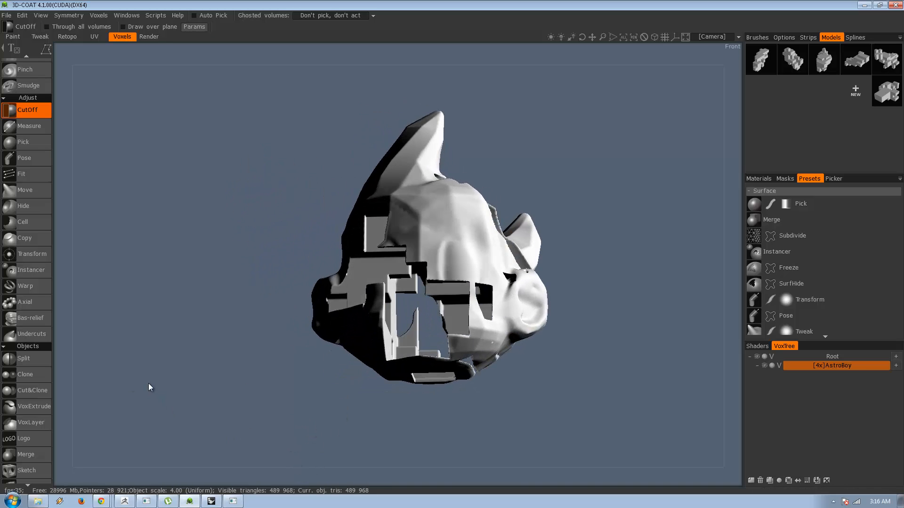
{"action": "left_click", "coordinate": [428, 335]}
{"action": "left_click", "coordinate": [405, 332]}
{"action": "left_click", "coordinate": [417, 302]}
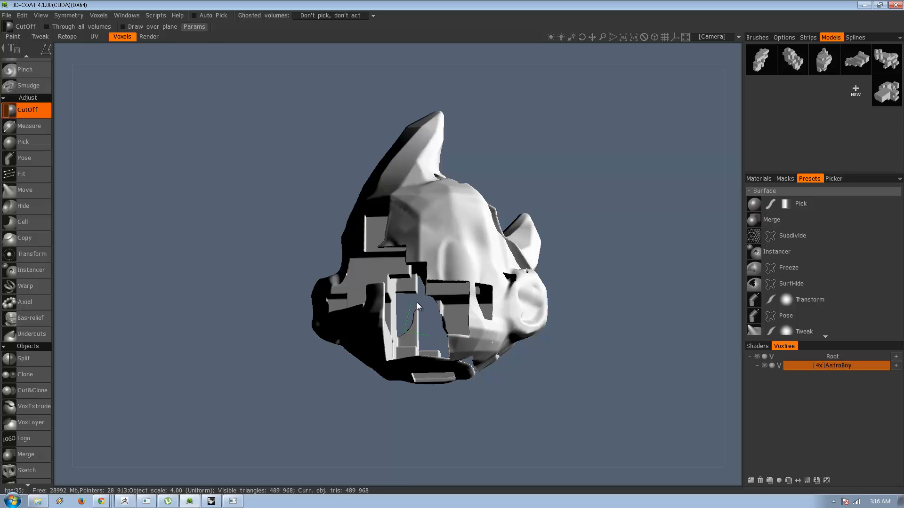
{"action": "left_click", "coordinate": [428, 331]}
{"action": "key", "text": "ctrl+z"}
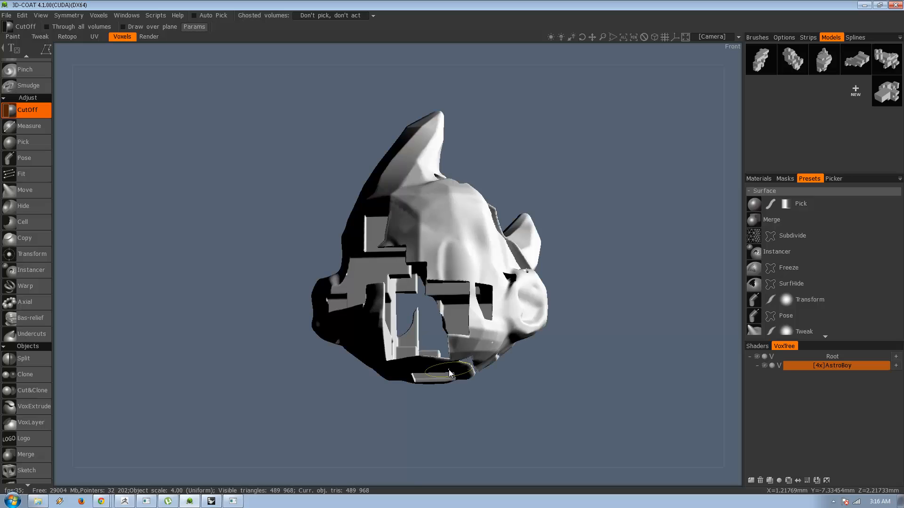
Cut down the thin spike inside the head opening from the back view with two successive cuts.
{"action": "left_click_drag", "start_coordinate": [458, 359], "coordinate": [212, 402], "text": "alt"}
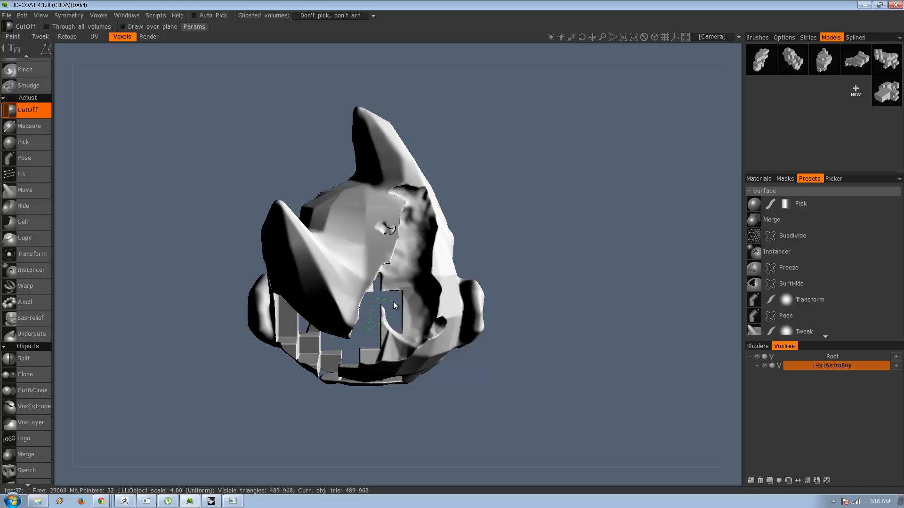
{"action": "left_click", "coordinate": [394, 315]}
{"action": "mouse_move", "coordinate": [475, 389]}
{"action": "left_mouse_down", "text": "alt"}
{"action": "mouse_move", "coordinate": [618, 382]}
{"action": "mouse_move", "coordinate": [515, 397]}
{"action": "mouse_move", "coordinate": [475, 390]}
{"action": "left_mouse_up", "text": "alt"}
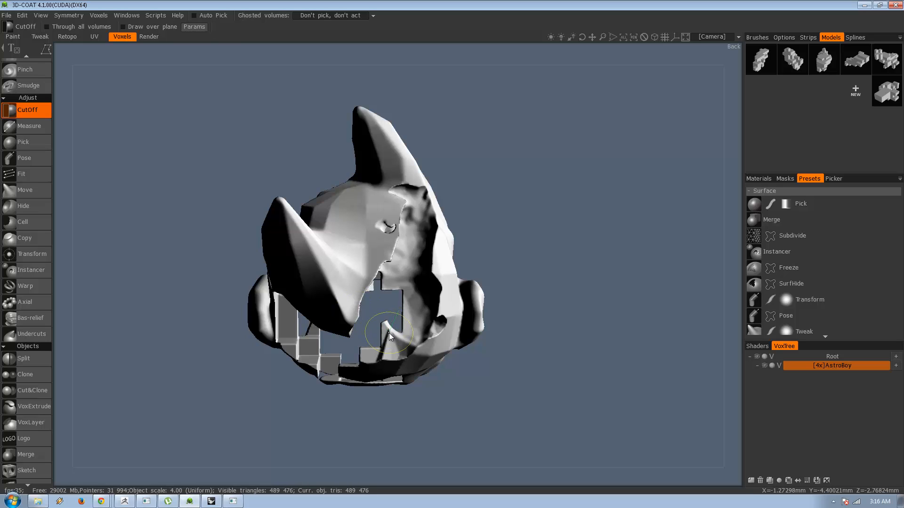
{"action": "left_click", "coordinate": [365, 333]}
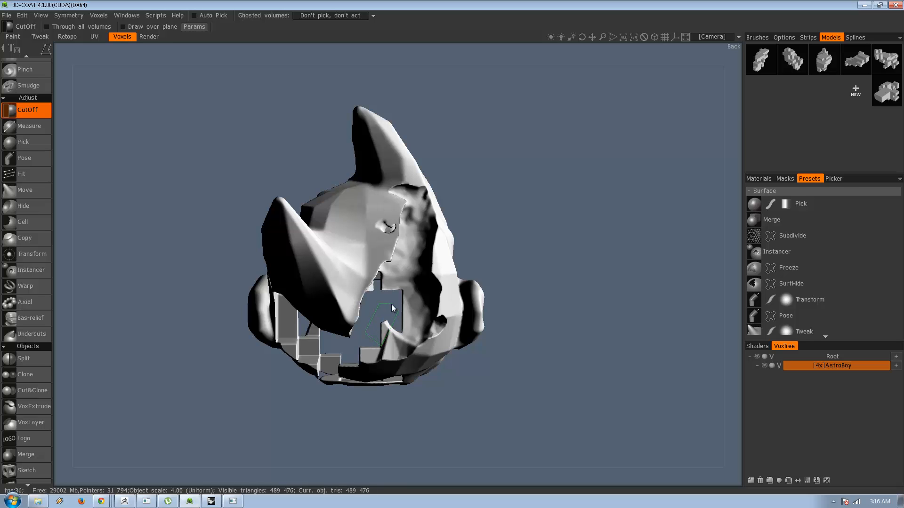
{"action": "left_click", "coordinate": [391, 305]}
{"action": "left_click_drag", "start_coordinate": [530, 394], "coordinate": [504, 392], "text": "alt"}
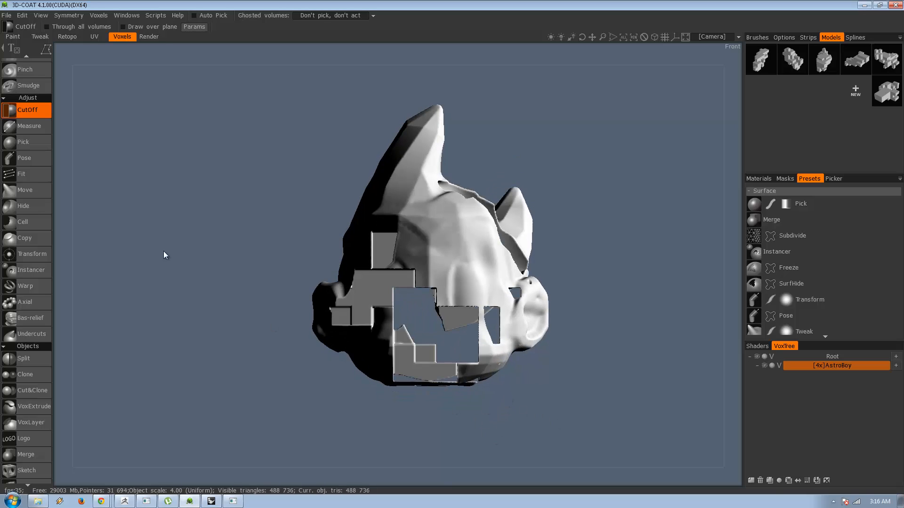
Split the head into two halves with the Split tool, using a rectangular selection whose edge runs vertically through the middle of the front view.
{"action": "middle_click_drag", "start_coordinate": [217, 245], "coordinate": [197, 238], "text": "alt"}
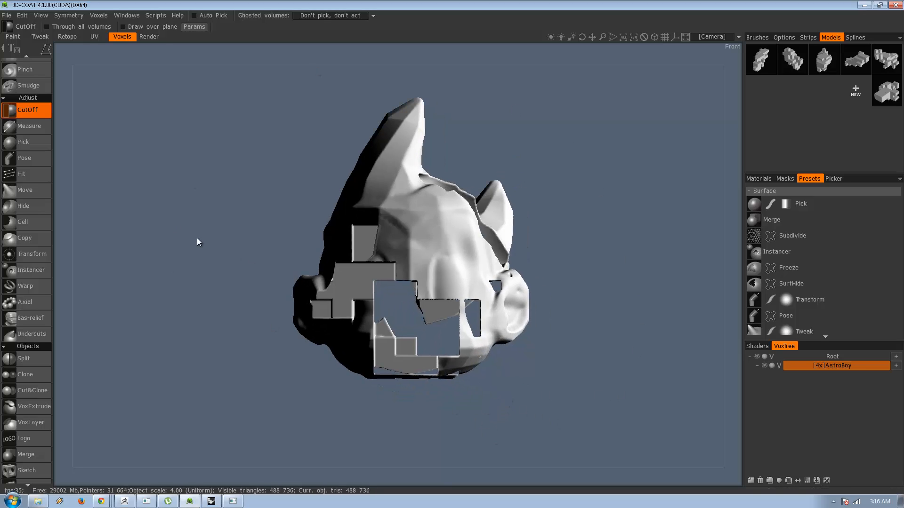
{"action": "left_click", "coordinate": [25, 357]}
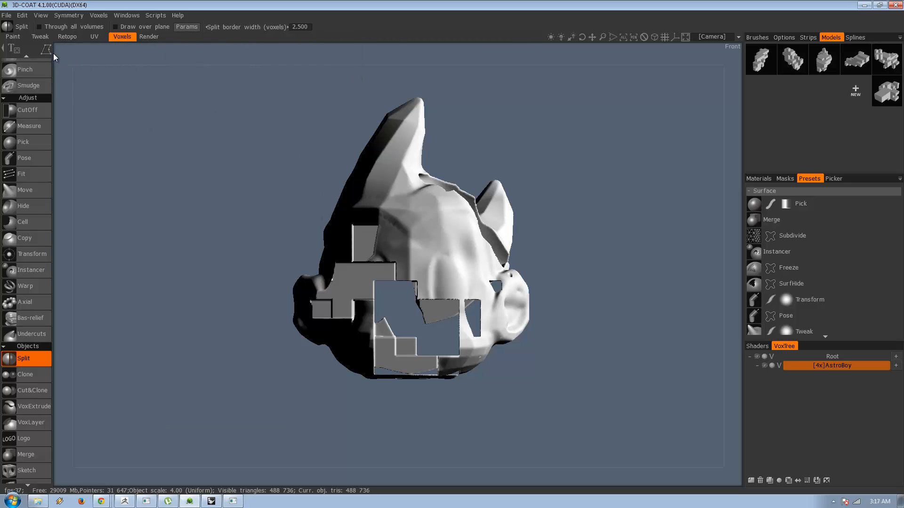
{"action": "mouse_move", "coordinate": [39, 48]}
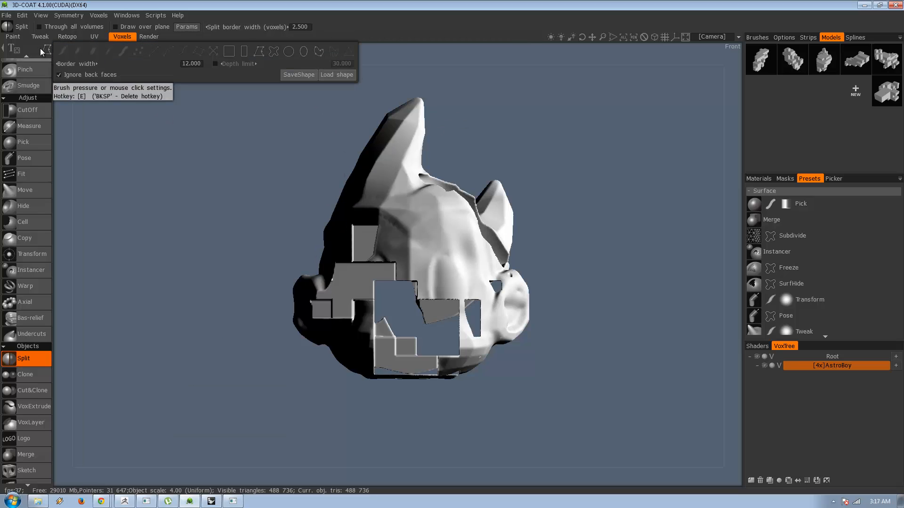
{"action": "left_click", "coordinate": [327, 74]}
{"action": "left_click", "coordinate": [652, 350]}
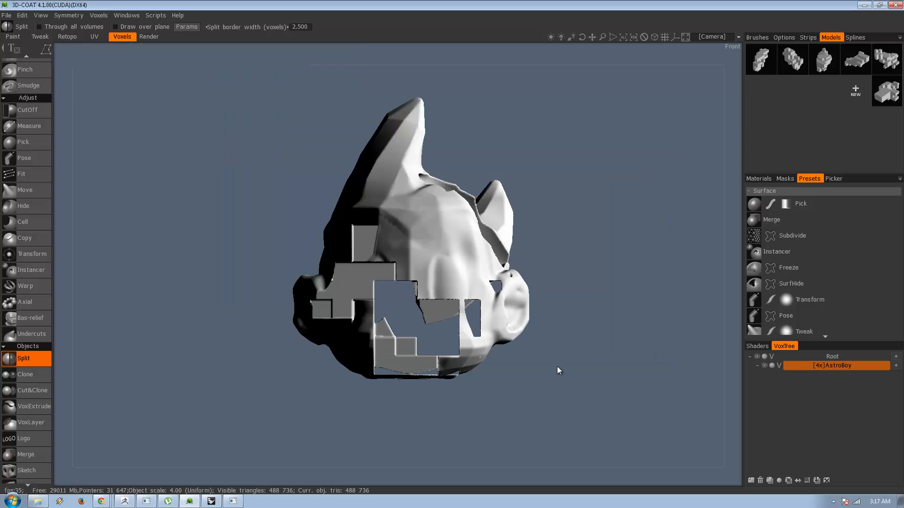
{"action": "mouse_move", "coordinate": [557, 366]}
{"action": "left_mouse_down"}
{"action": "mouse_move", "coordinate": [527, 375]}
{"action": "mouse_move", "coordinate": [551, 380]}
{"action": "left_mouse_up"}
{"action": "mouse_move", "coordinate": [49, 55]}
{"action": "left_click", "coordinate": [239, 52]}
{"action": "left_click_drag", "start_coordinate": [557, 97], "coordinate": [428, 411]}
{"action": "left_click_drag", "start_coordinate": [582, 78], "coordinate": [417, 436]}
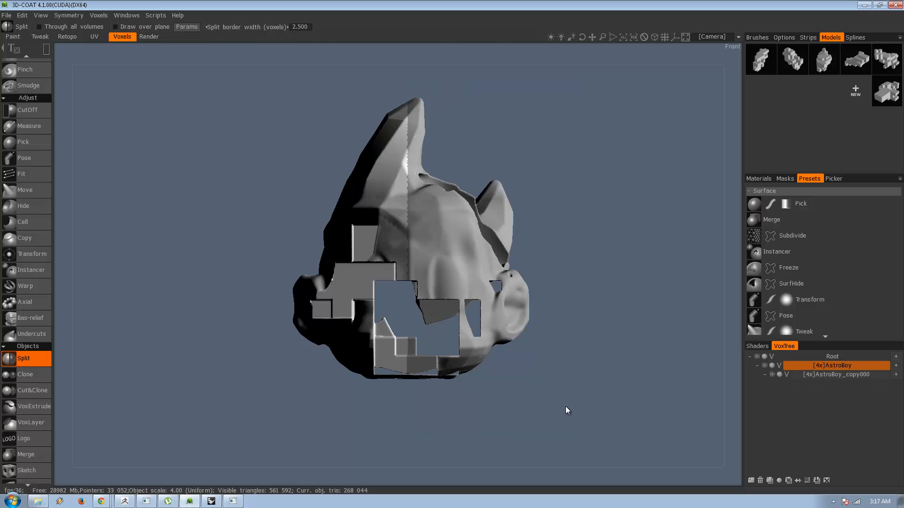
Add one new empty layer under AstroBoy and another at the root level of the voxel tree.
{"action": "left_click", "coordinate": [812, 375]}
{"action": "right_click", "coordinate": [828, 374]}
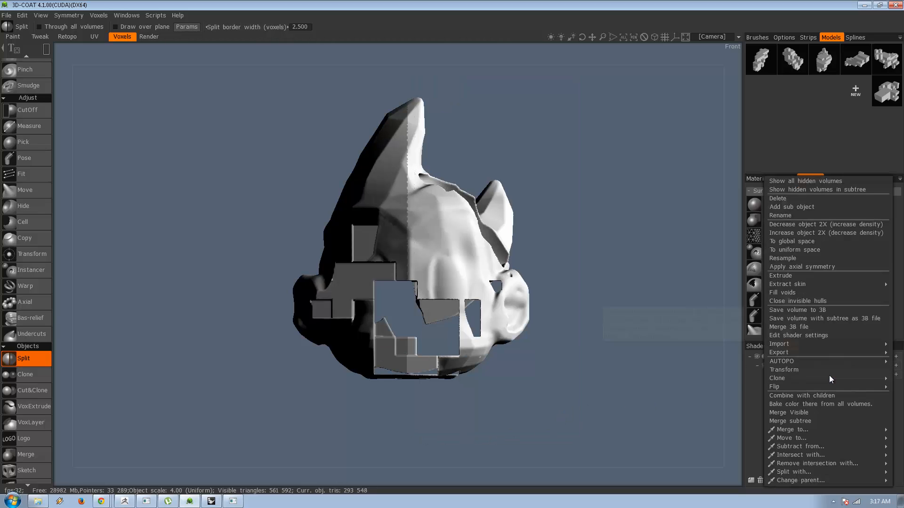
{"action": "mouse_move", "coordinate": [799, 447]}
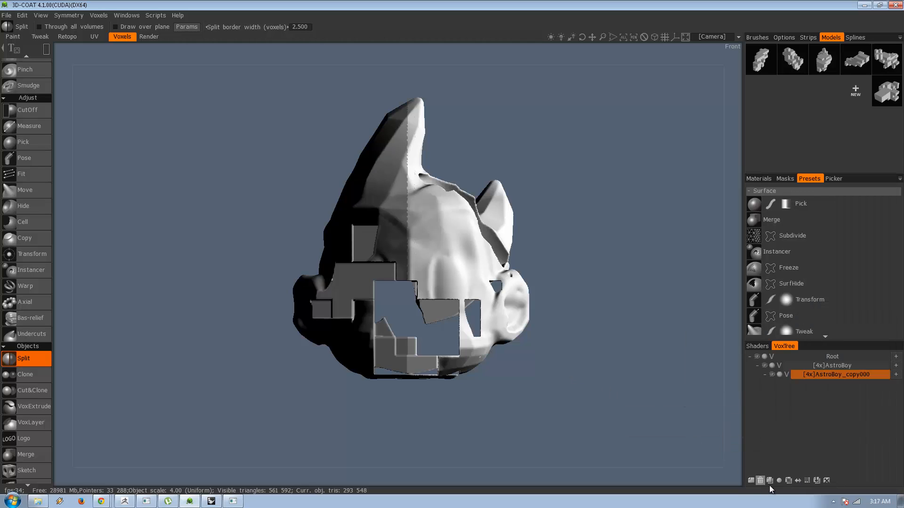
{"action": "left_click", "coordinate": [751, 481]}
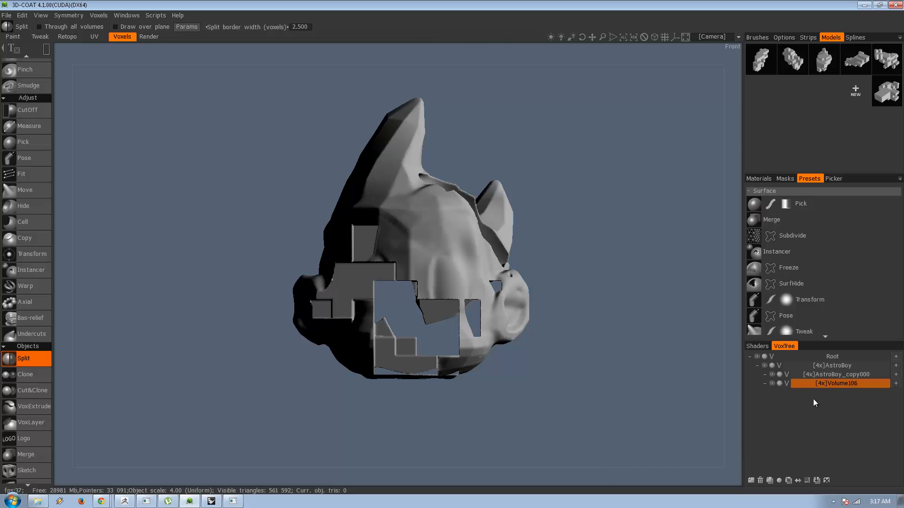
{"action": "left_click", "coordinate": [818, 364]}
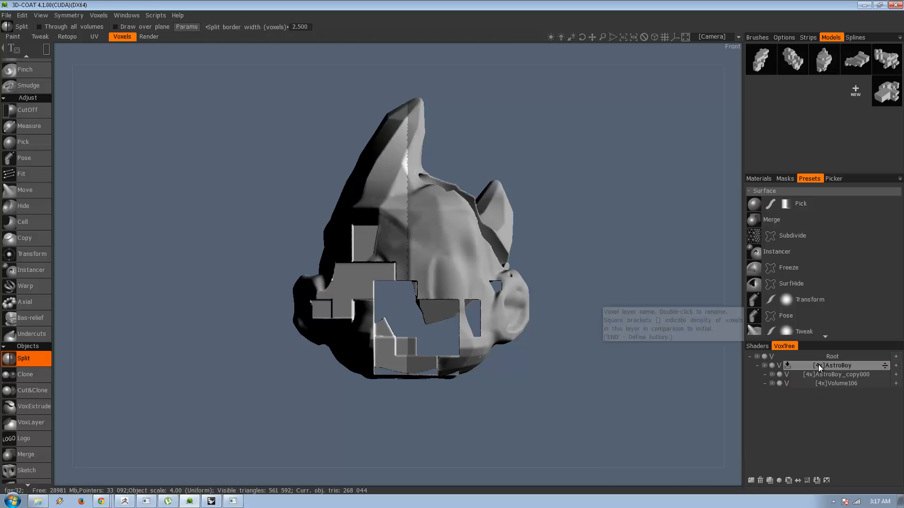
{"action": "left_click", "coordinate": [751, 480]}
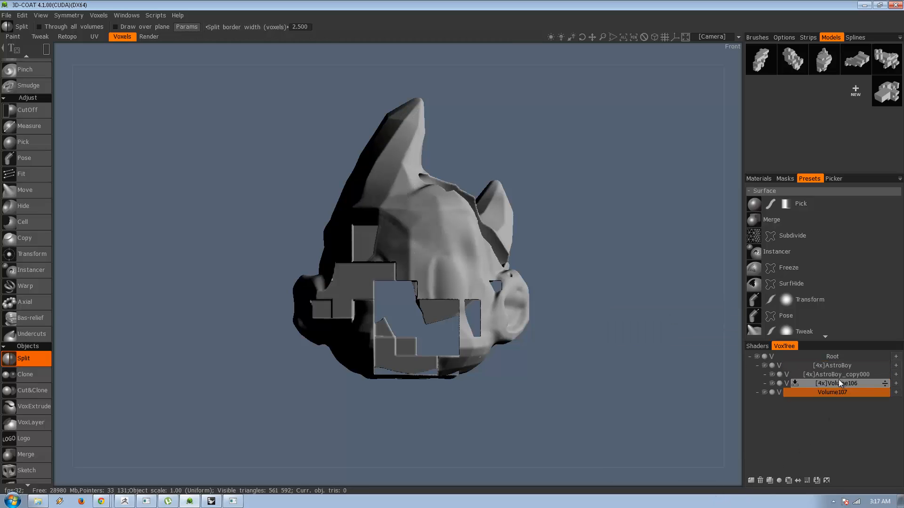
Increase the density of the new root-level layer to 4x.
{"action": "left_click", "coordinate": [840, 373]}
{"action": "right_click", "coordinate": [841, 374]}
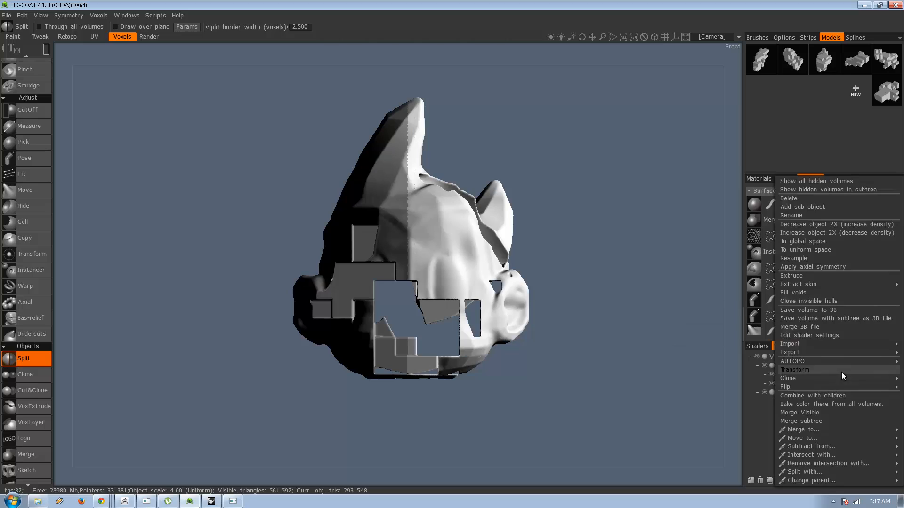
{"action": "left_click", "coordinate": [824, 392]}
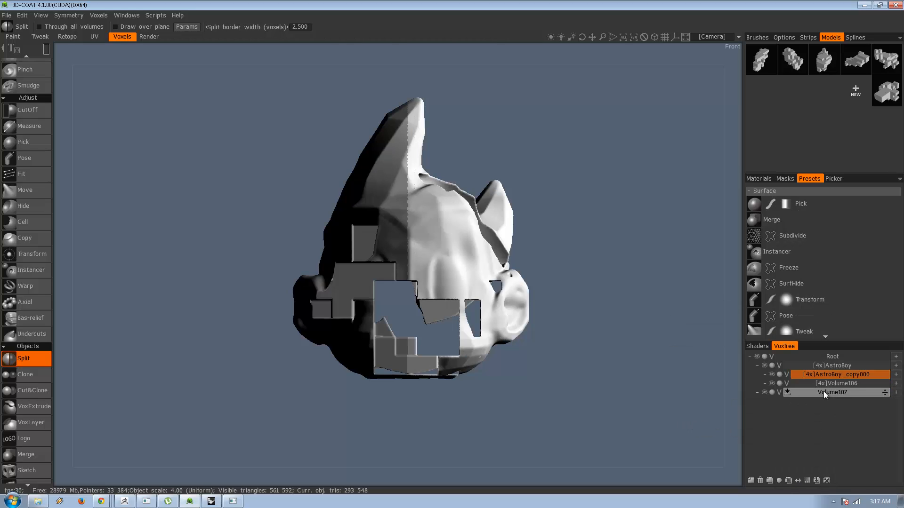
{"action": "left_click", "coordinate": [807, 481]}
{"action": "left_click", "coordinate": [352, 280]}
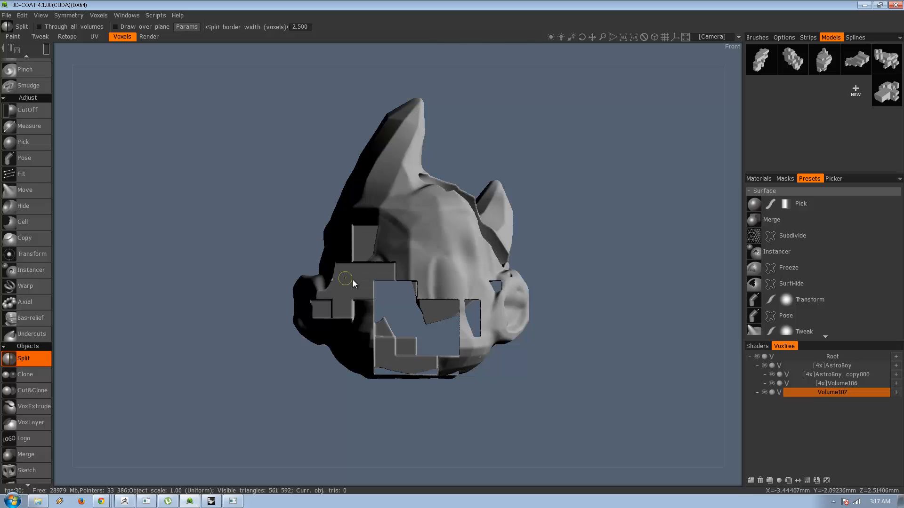
{"action": "left_click", "coordinate": [808, 481]}
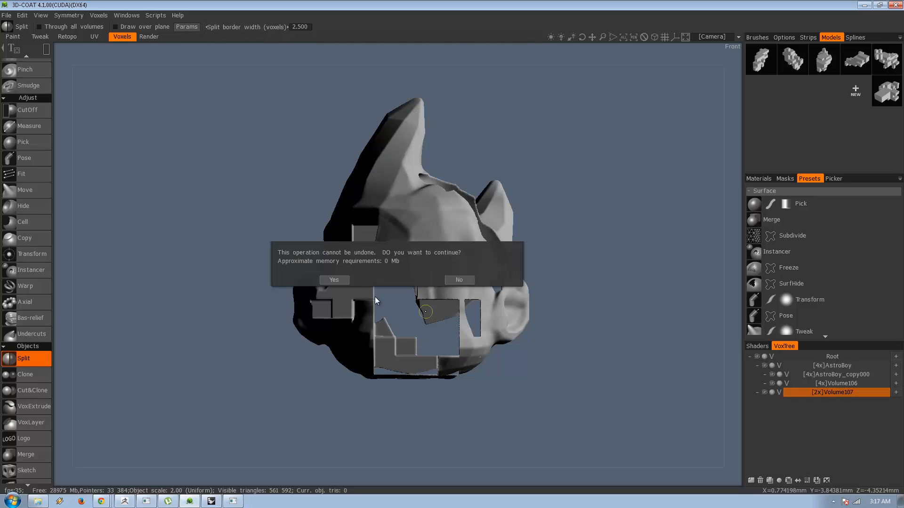
{"action": "left_click", "coordinate": [334, 335]}
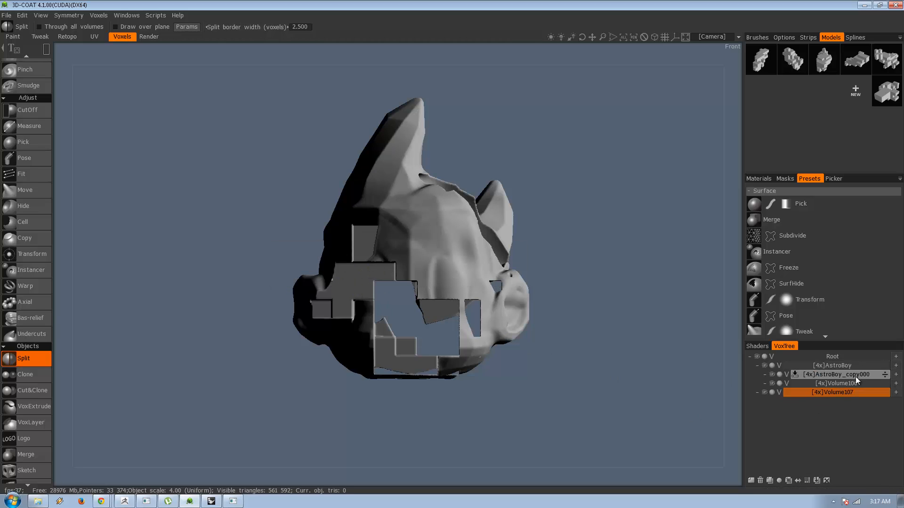
Move the split-off half AstroBoy_copy000 into the root-level layer Volume107.
{"action": "left_click", "coordinate": [839, 375]}
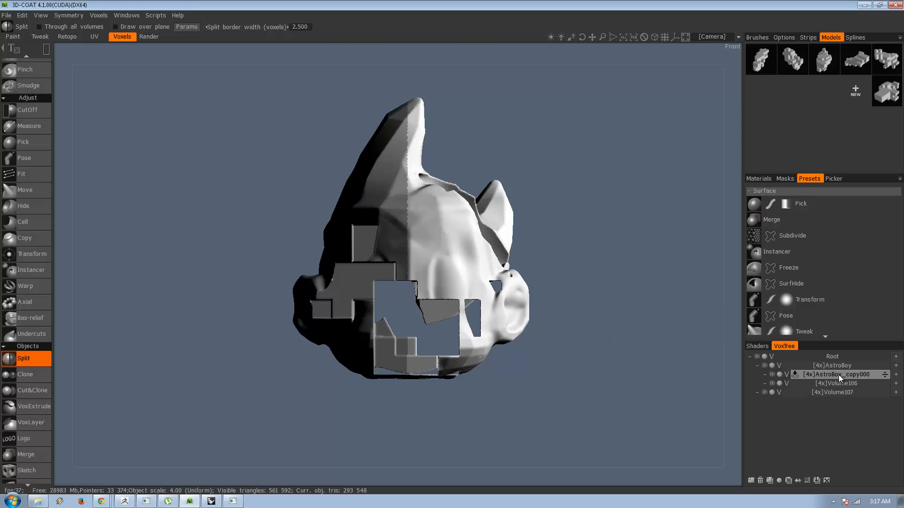
{"action": "right_click", "coordinate": [838, 375]}
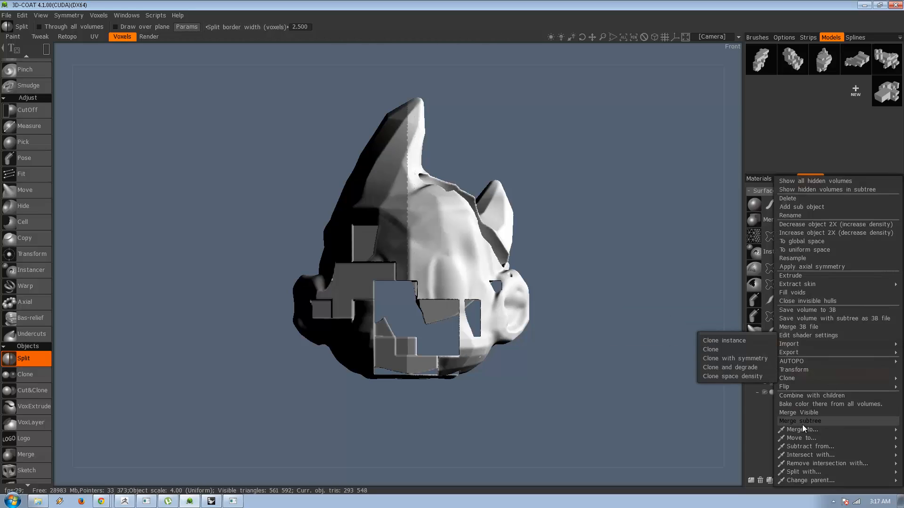
{"action": "mouse_move", "coordinate": [803, 438]}
{"action": "left_click", "coordinate": [765, 435]}
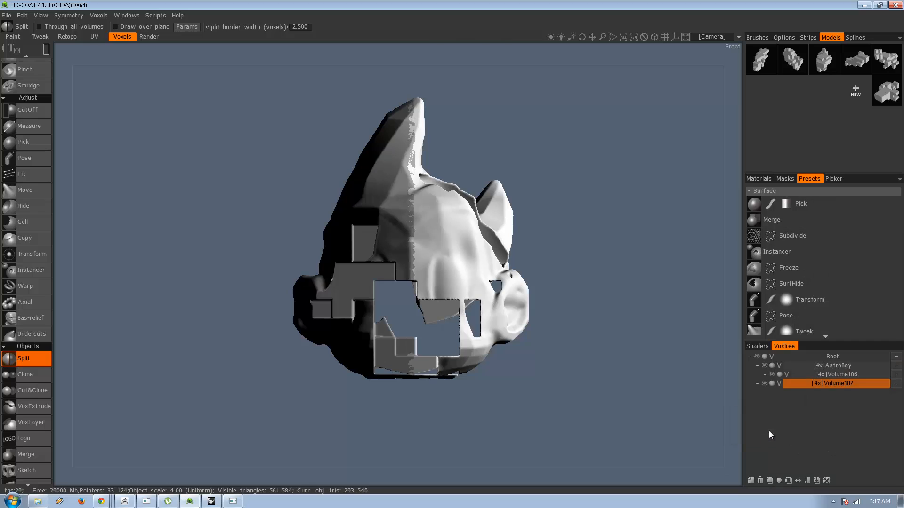
Rename the root-level layer holding the split-off half to AstroBoy2.
{"action": "right_click", "coordinate": [839, 384]}
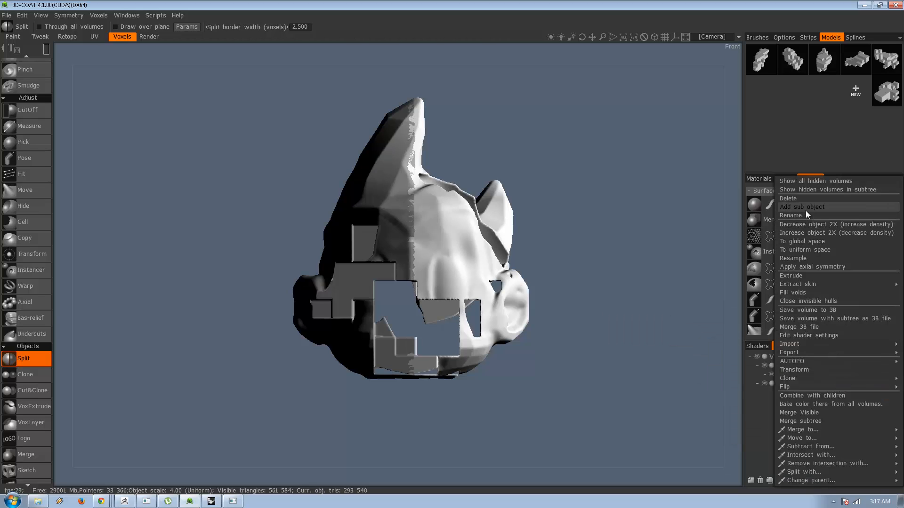
{"action": "left_click", "coordinate": [807, 216]}
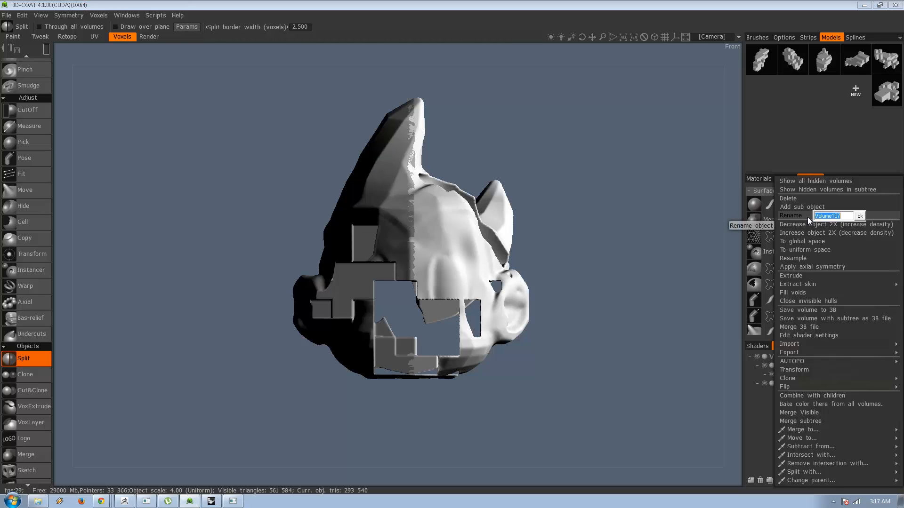
{"action": "type", "text": "AstroBoy2"}
{"action": "key", "text": "Return"}
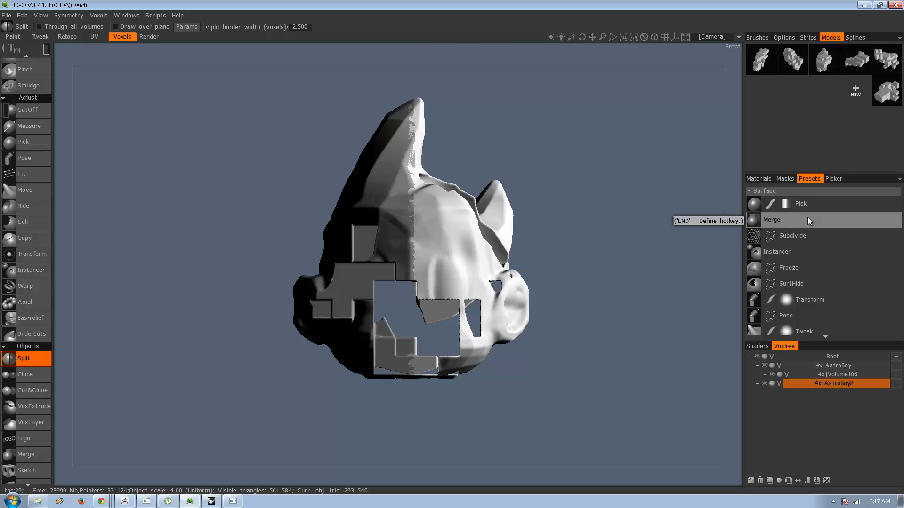
Hide and show AstroBoy and AstroBoy2 in turn to check the two separated halves of the head.
{"action": "left_click", "coordinate": [768, 366]}
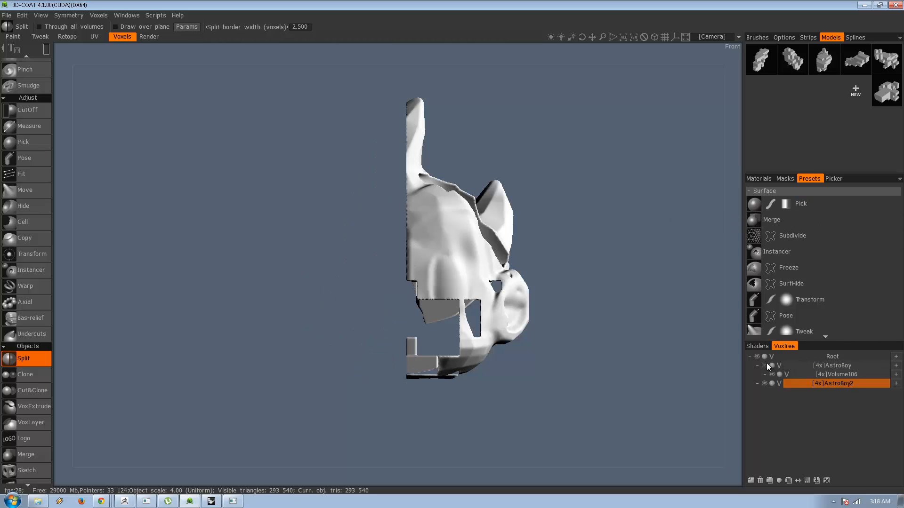
{"action": "left_click", "coordinate": [767, 365]}
{"action": "left_click", "coordinate": [762, 383]}
{"action": "left_click", "coordinate": [762, 384]}
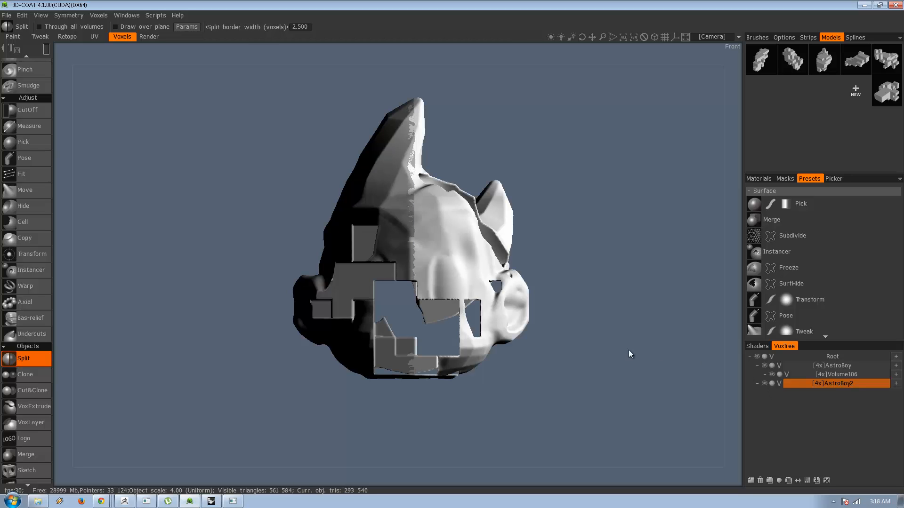
{"action": "left_click_drag", "start_coordinate": [614, 301], "coordinate": [657, 355]}
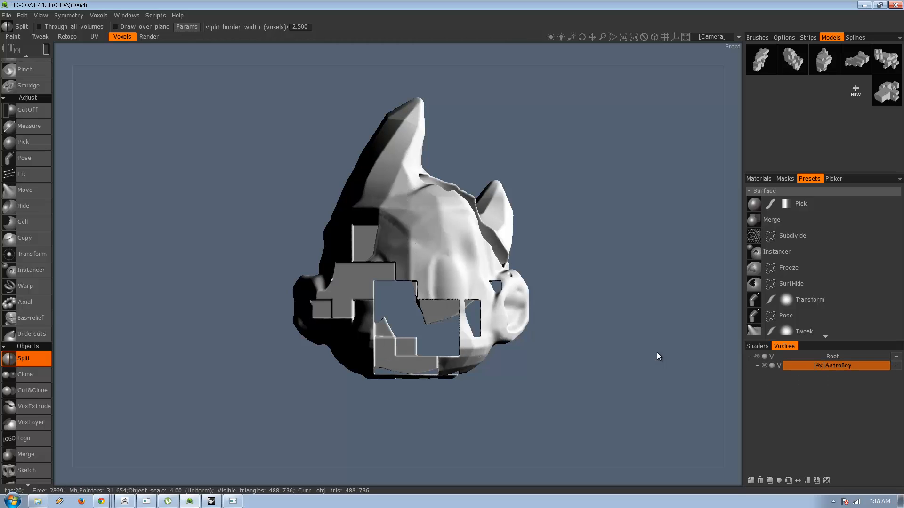
Load Cookie_Camel_A.eps as the split shape and import it on the plane in space, aligned to the viewport plane.
{"action": "mouse_move", "coordinate": [47, 50]}
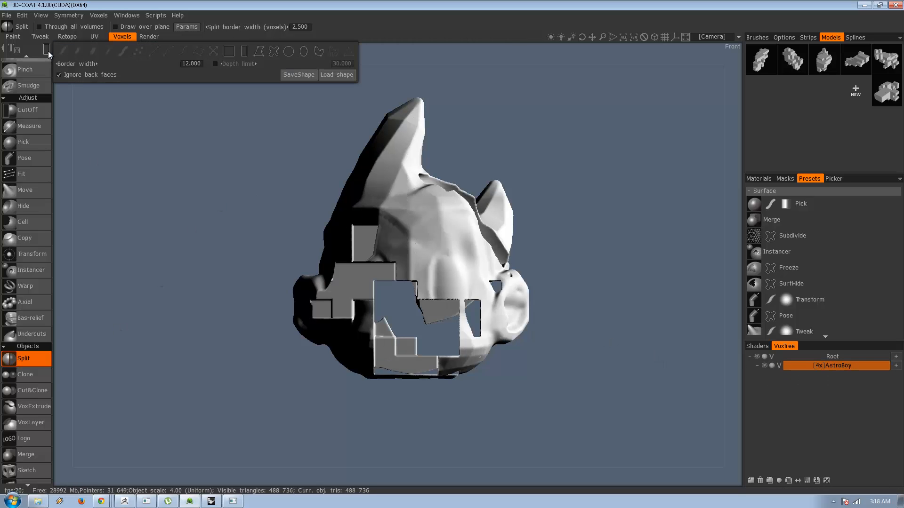
{"action": "left_click", "coordinate": [322, 75]}
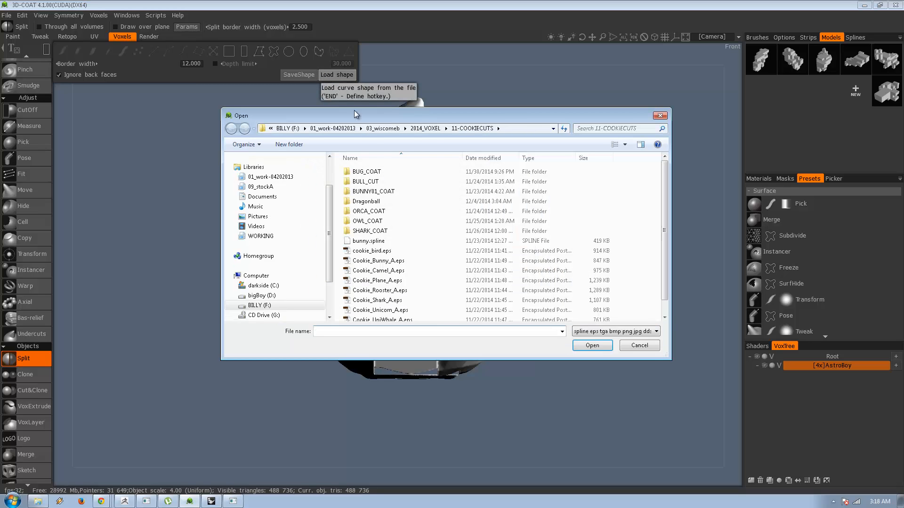
{"action": "left_click", "coordinate": [404, 310]}
{"action": "scroll", "coordinate": [451, 279], "scroll_direction": "down", "scroll_amount": 1}
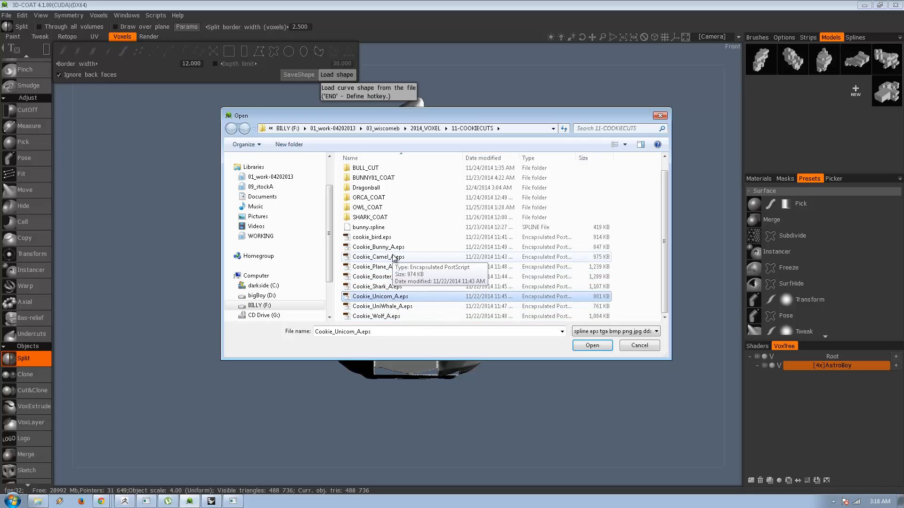
{"action": "left_click", "coordinate": [388, 260]}
{"action": "double_click", "coordinate": [388, 261]}
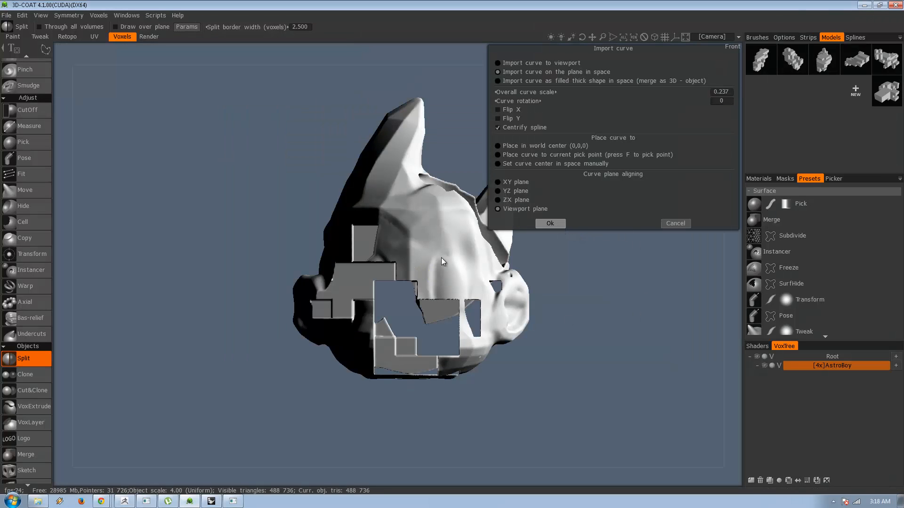
{"action": "left_click", "coordinate": [551, 224]}
Scale down the camel curve and position it so it overlaps the lower part of the head.
{"action": "right_click_drag", "start_coordinate": [532, 268], "coordinate": [204, 282]}
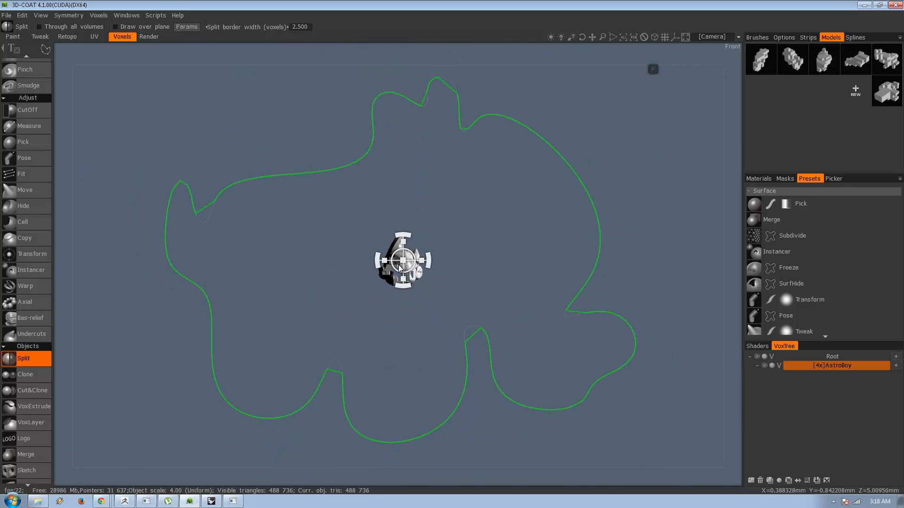
{"action": "left_click_drag", "start_coordinate": [404, 261], "coordinate": [256, 284]}
{"action": "right_click_drag", "start_coordinate": [272, 289], "coordinate": [674, 311]}
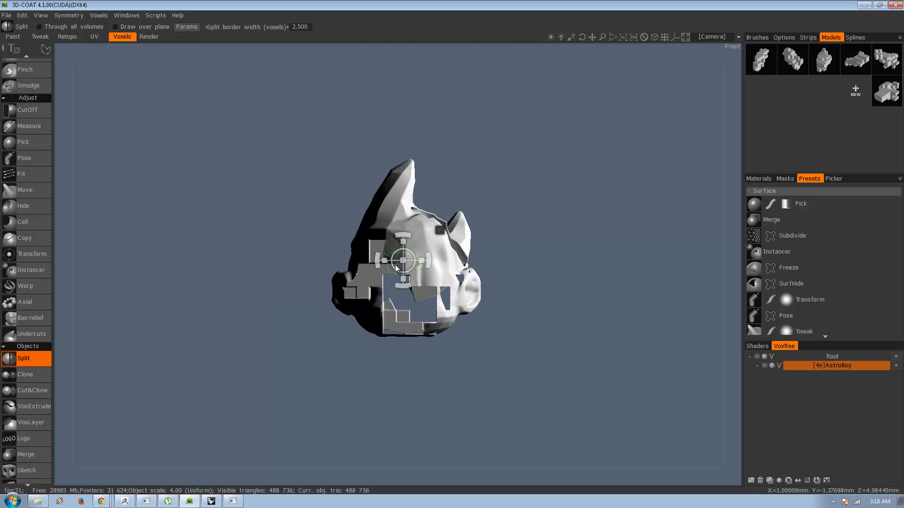
{"action": "left_click_drag", "start_coordinate": [404, 261], "coordinate": [468, 282]}
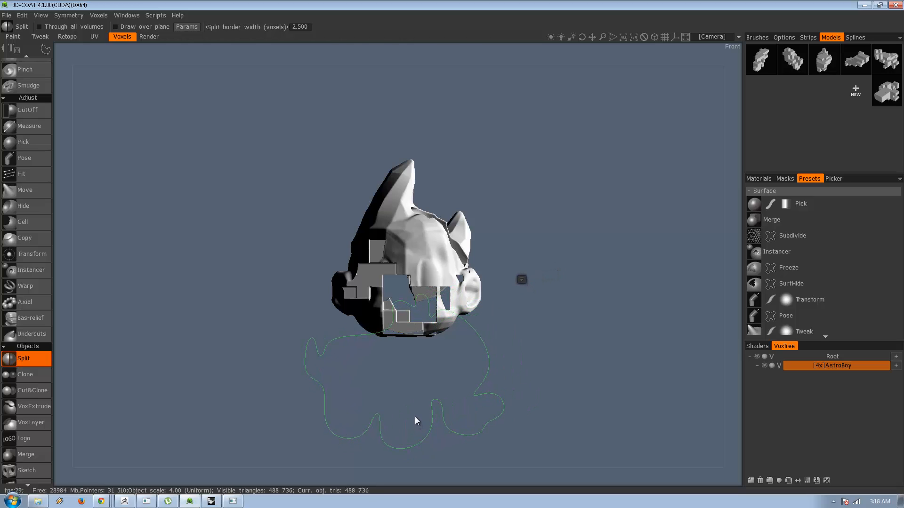
{"action": "left_click", "coordinate": [410, 402]}
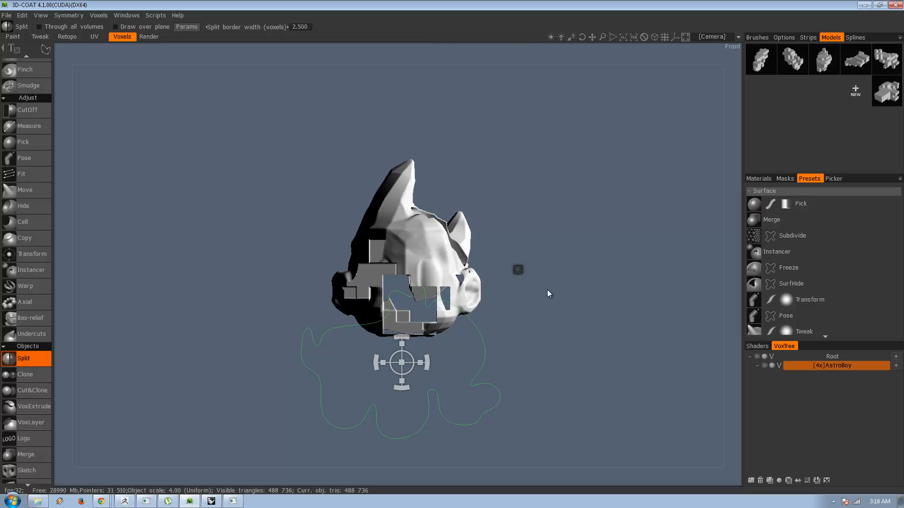
Split the lower part of the head with the camel curve and hide the split-off AstroBoy_copy000 piece.
{"action": "left_click", "coordinate": [518, 270]}
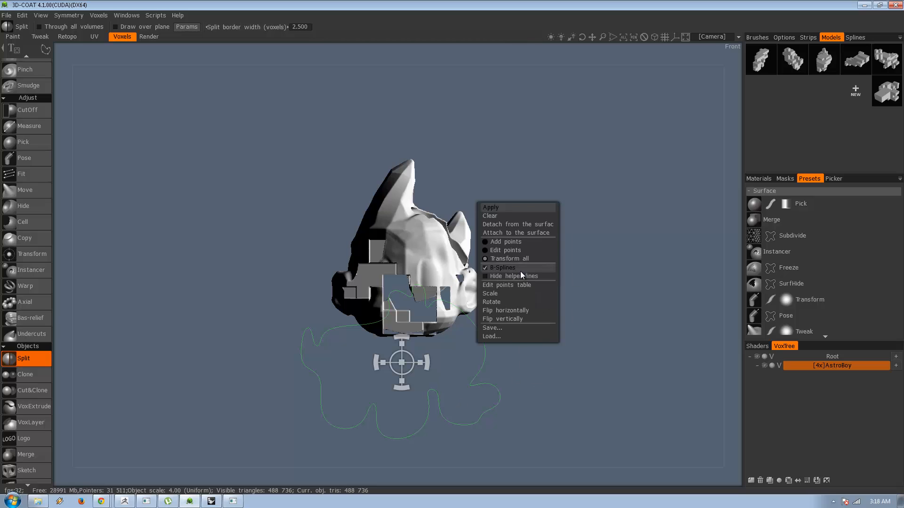
{"action": "left_click", "coordinate": [506, 210]}
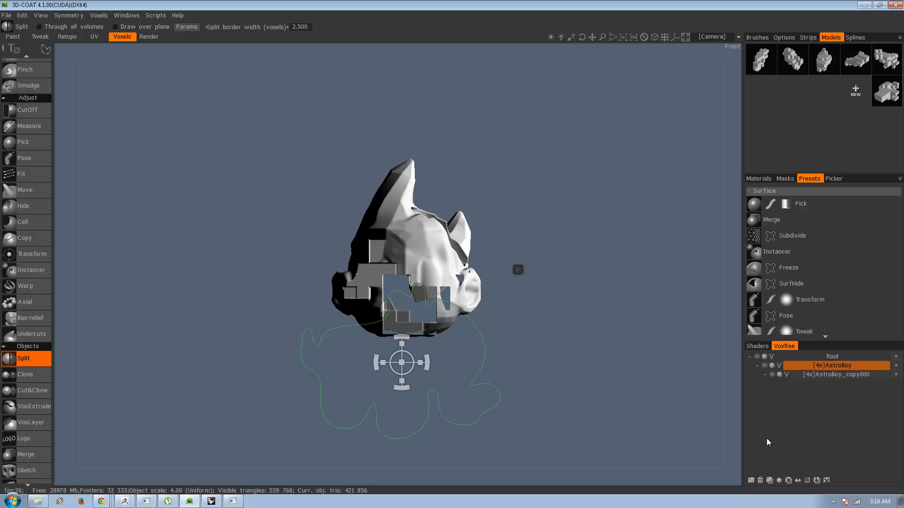
{"action": "left_click", "coordinate": [772, 375]}
{"action": "left_click_drag", "start_coordinate": [530, 358], "coordinate": [597, 335]}
{"action": "left_click_drag", "start_coordinate": [501, 331], "coordinate": [538, 261]}
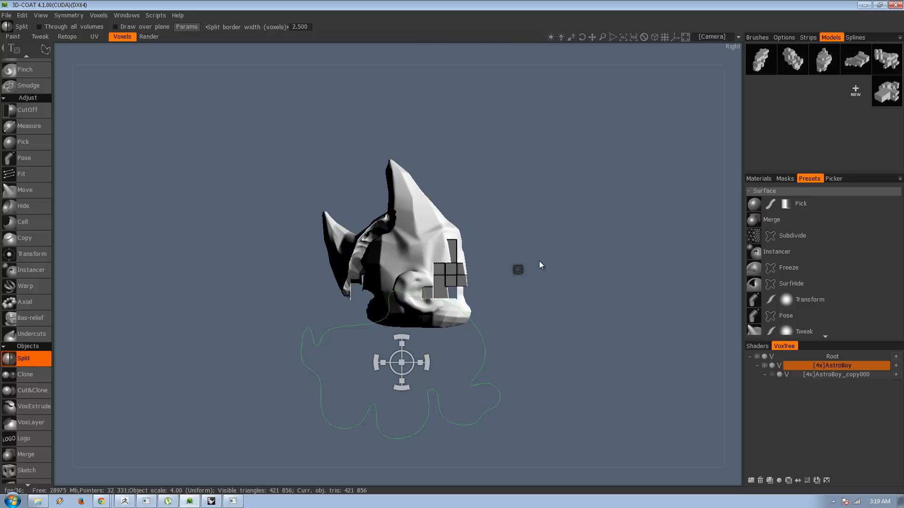
Clear the camel curve and inspect the cut head from below.
{"action": "left_click", "coordinate": [517, 269]}
{"action": "left_click", "coordinate": [516, 211]}
{"action": "left_click_drag", "start_coordinate": [517, 222], "coordinate": [541, 265]}
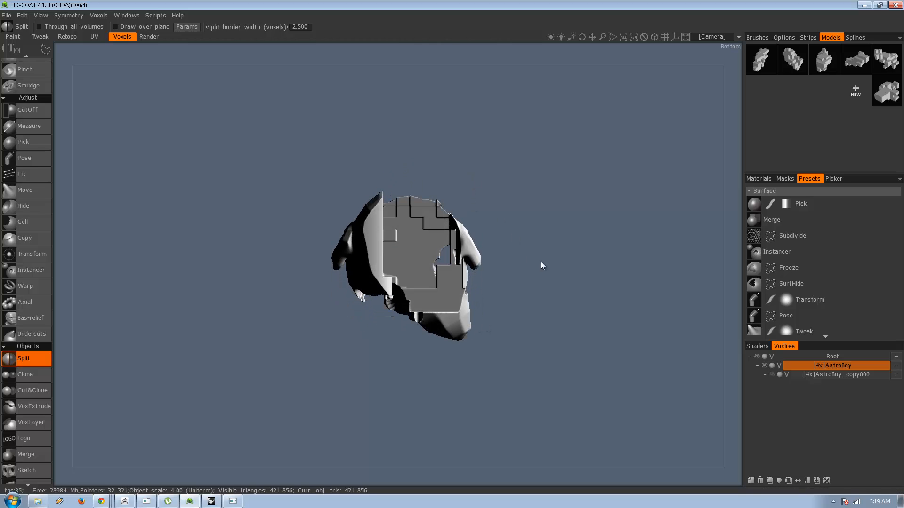
Load a blocky preset model into the Merge tool and reset its position to the origin.
{"action": "left_click", "coordinate": [850, 61]}
{"action": "left_click_drag", "start_coordinate": [608, 163], "coordinate": [391, 258]}
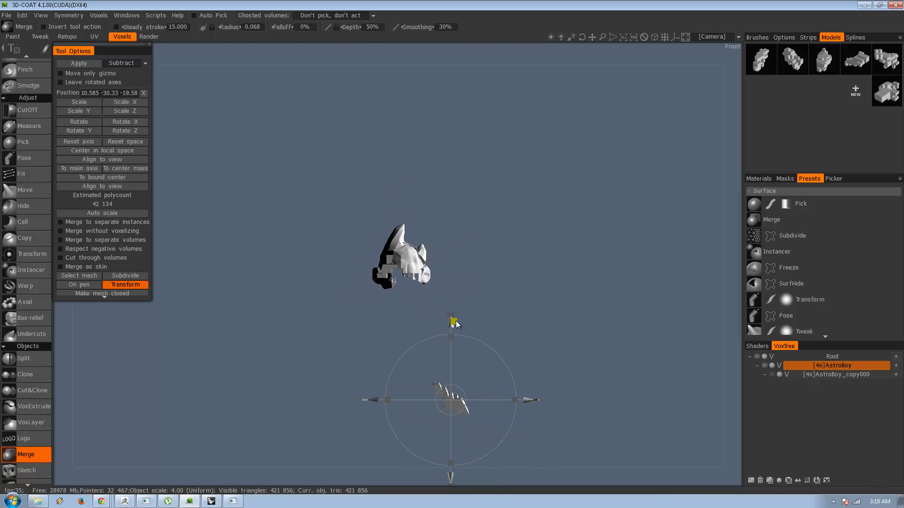
{"action": "left_click_drag", "start_coordinate": [455, 321], "coordinate": [404, 283]}
{"action": "right_click_drag", "start_coordinate": [434, 312], "coordinate": [731, 305]}
{"action": "left_click_drag", "start_coordinate": [732, 305], "coordinate": [301, 247]}
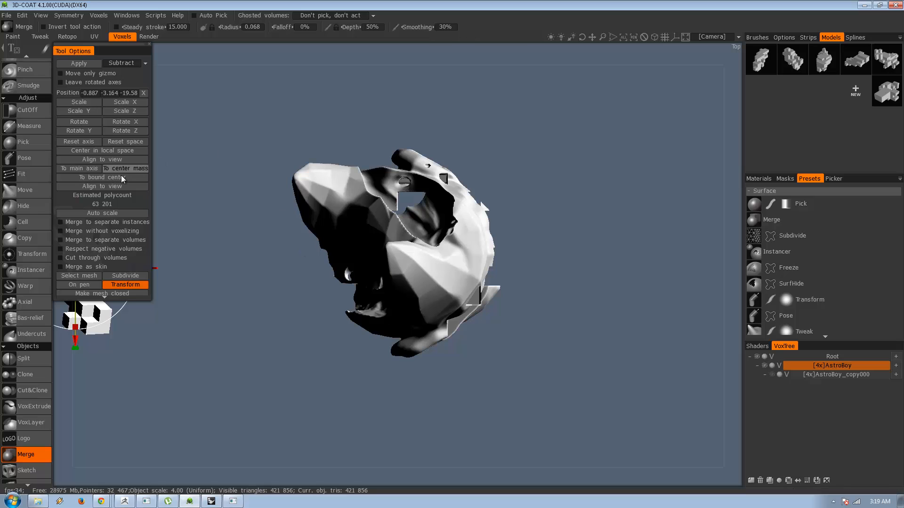
{"action": "left_click", "coordinate": [144, 93]}
Move the block model over the front of the face to about -1.509, -2.236, 0 and subtract it from the head.
{"action": "left_click_drag", "start_coordinate": [459, 301], "coordinate": [424, 188]}
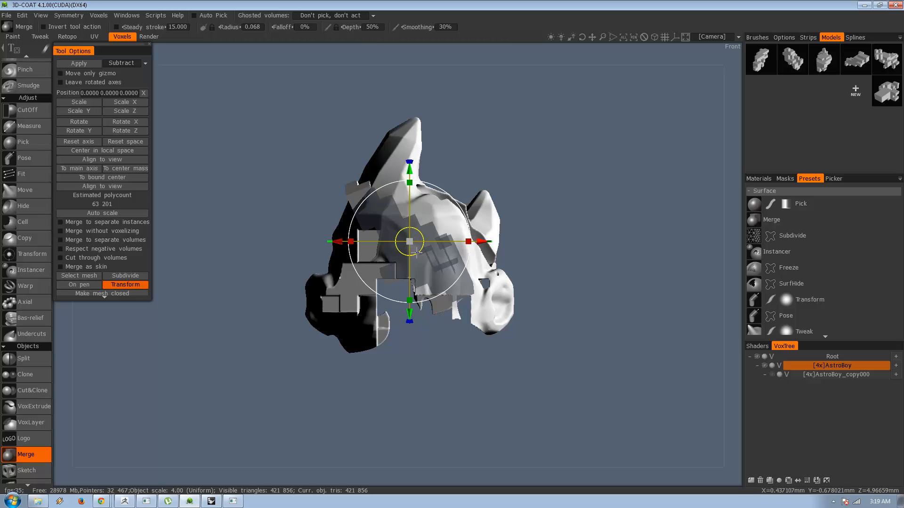
{"action": "left_click_drag", "start_coordinate": [417, 252], "coordinate": [613, 292]}
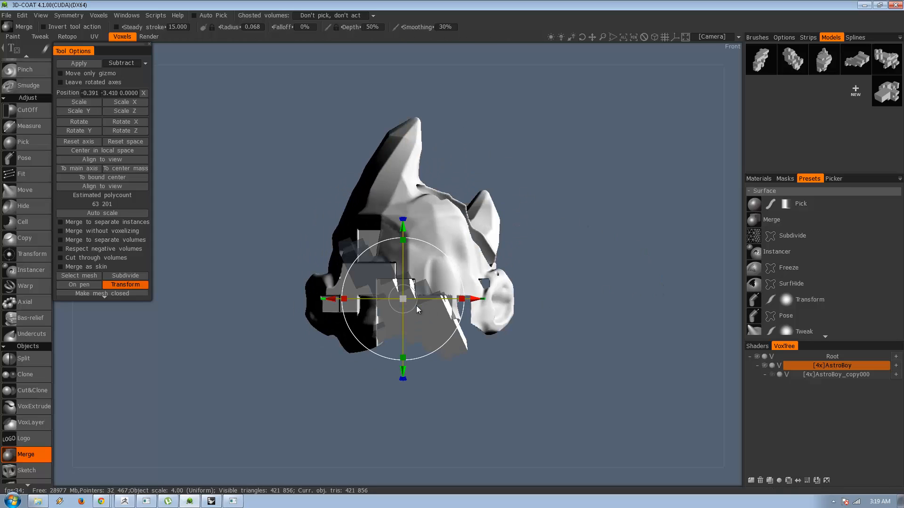
{"action": "left_click_drag", "start_coordinate": [413, 307], "coordinate": [394, 288]}
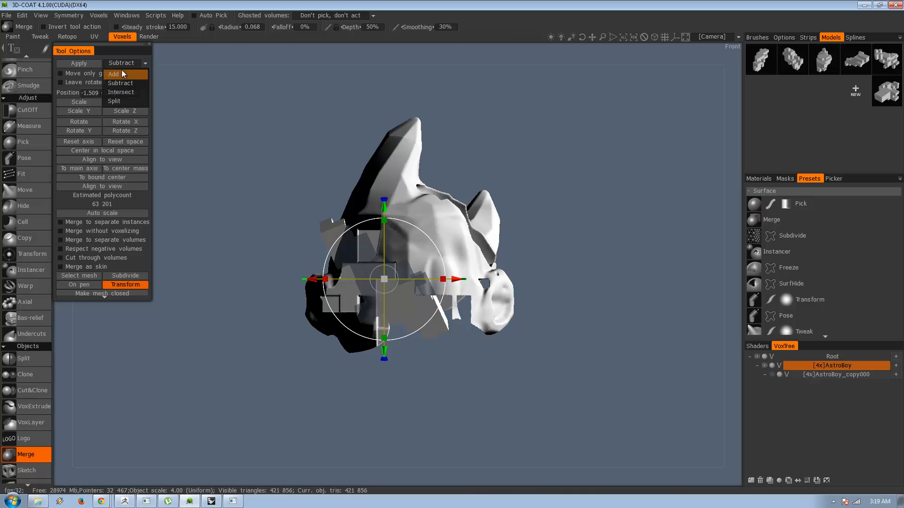
{"action": "left_click", "coordinate": [122, 68]}
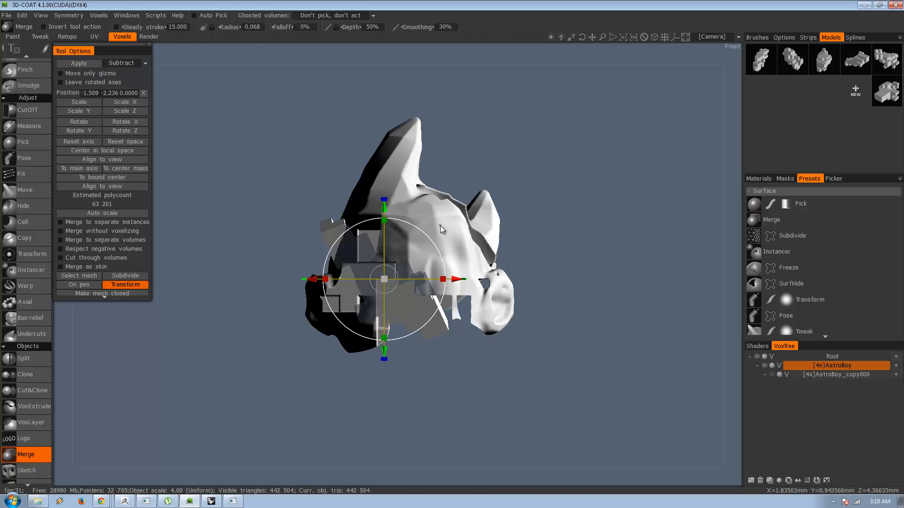
Reposition the block model on the head to about -1.146, -1.481, 0.
{"action": "left_click_drag", "start_coordinate": [345, 190], "coordinate": [288, 169]}
{"action": "left_click_drag", "start_coordinate": [393, 290], "coordinate": [397, 278]}
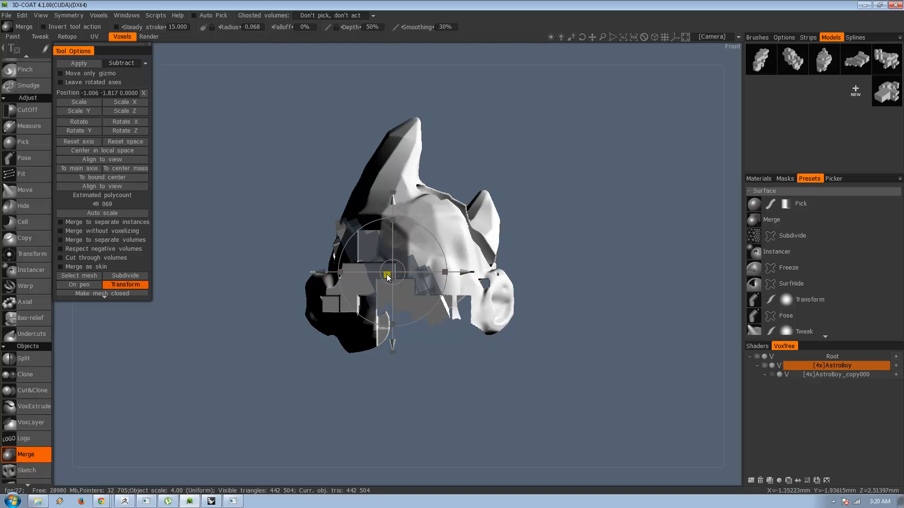
{"action": "left_click_drag", "start_coordinate": [402, 282], "coordinate": [399, 277]}
{"action": "left_click_drag", "start_coordinate": [327, 194], "coordinate": [398, 195]}
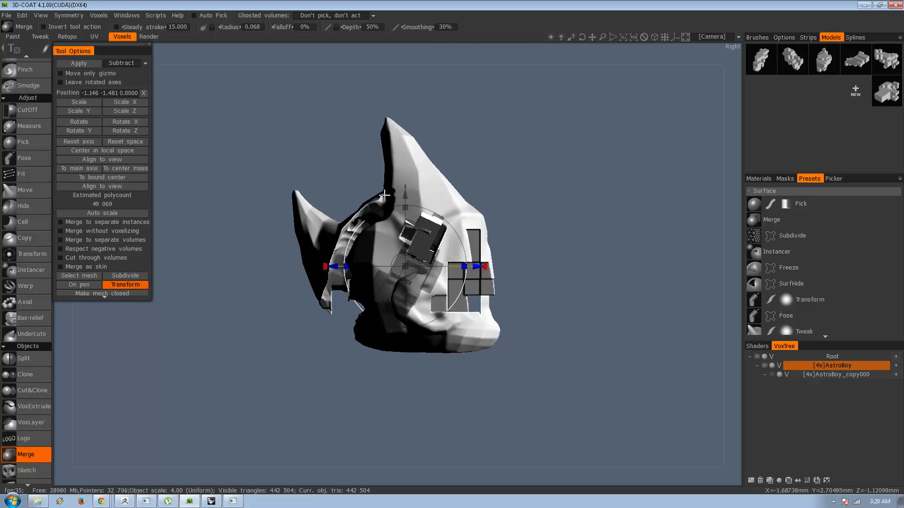
Switch the merge operation to Add and merge the block model into the head.
{"action": "left_click", "coordinate": [123, 66]}
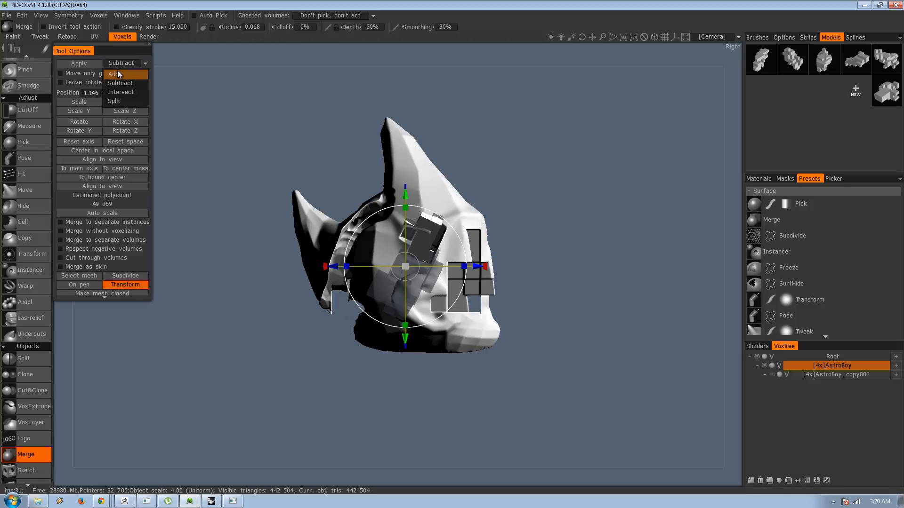
{"action": "left_click", "coordinate": [117, 70]}
{"action": "left_click_drag", "start_coordinate": [566, 203], "coordinate": [367, 215]}
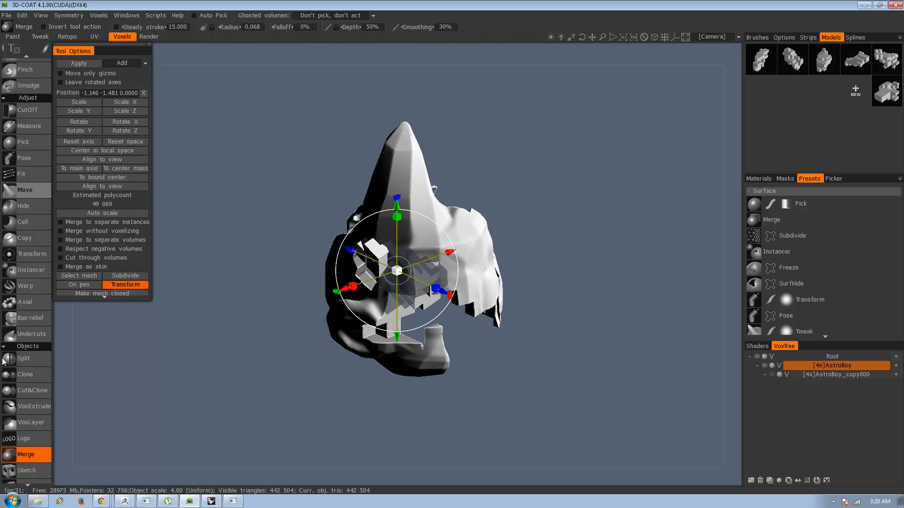
{"action": "left_click", "coordinate": [37, 356]}
{"action": "left_click_drag", "start_coordinate": [267, 295], "coordinate": [287, 252]}
{"action": "left_click_drag", "start_coordinate": [574, 267], "coordinate": [76, 250]}
{"action": "left_click", "coordinate": [860, 65]}
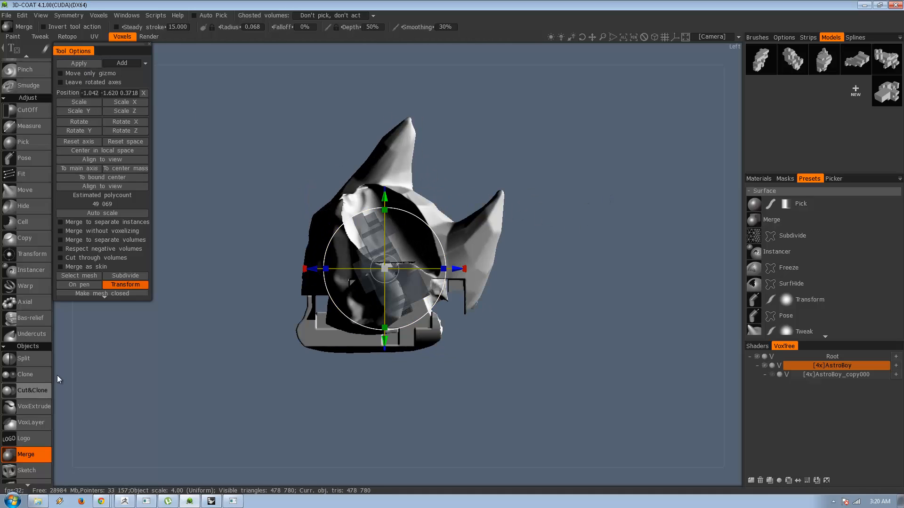
{"action": "left_click", "coordinate": [24, 359]}
{"action": "left_click_drag", "start_coordinate": [286, 354], "coordinate": [458, 254]}
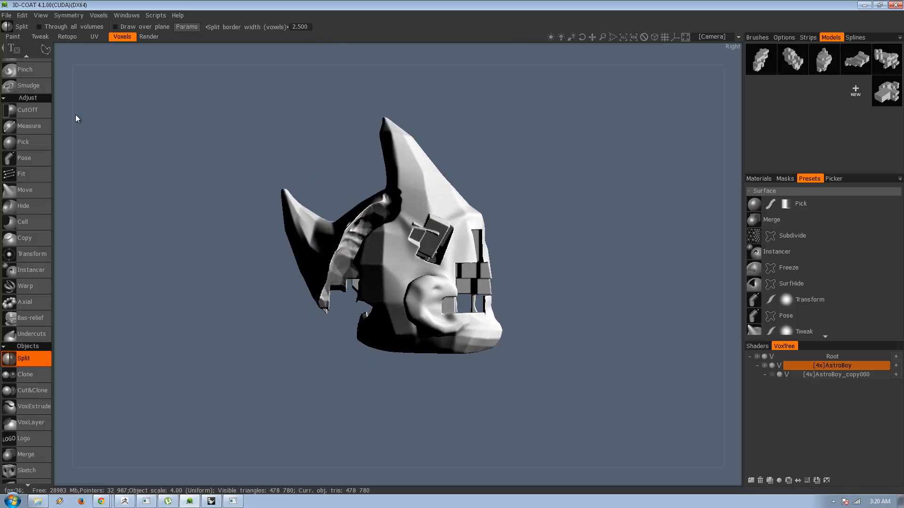
{"action": "scroll", "coordinate": [39, 95], "scroll_direction": "up", "scroll_amount": 5}
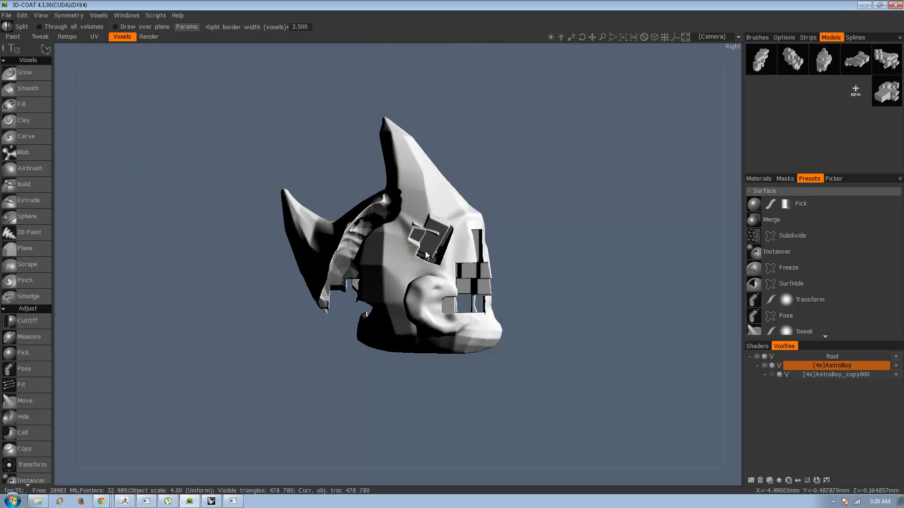
{"action": "left_click", "coordinate": [435, 236]}
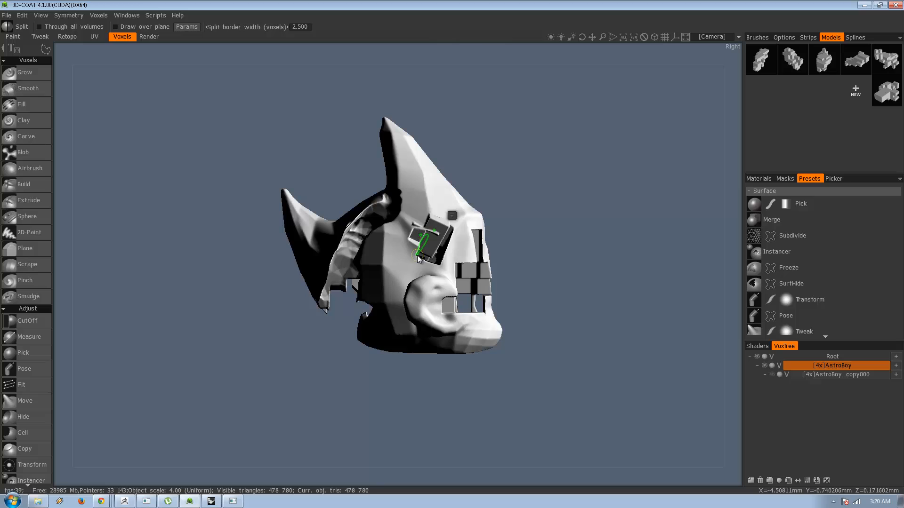
Smooth the edges around the tilted block shape above the ear with the voxel Smooth tool.
{"action": "left_click", "coordinate": [44, 89]}
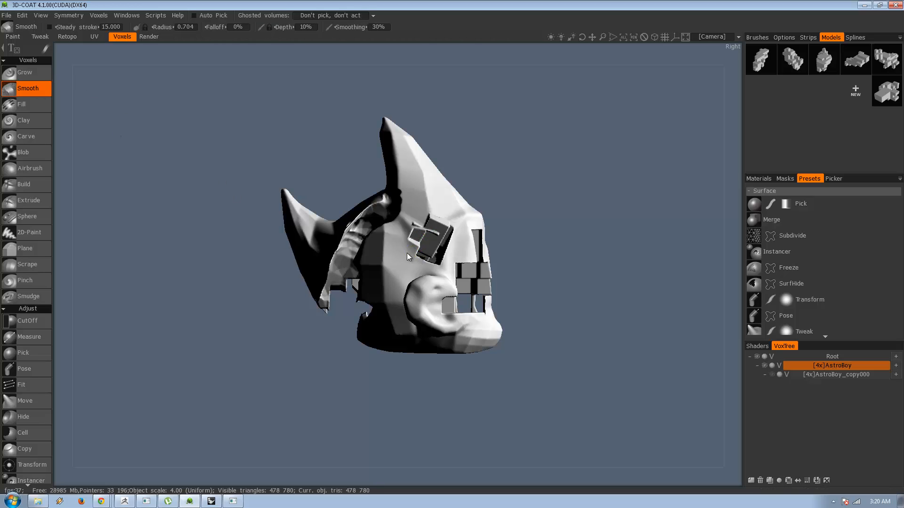
{"action": "mouse_move", "coordinate": [407, 253]}
{"action": "left_mouse_down"}
{"action": "mouse_move", "coordinate": [410, 224]}
{"action": "mouse_move", "coordinate": [428, 233]}
{"action": "mouse_move", "coordinate": [443, 226]}
{"action": "left_mouse_up"}
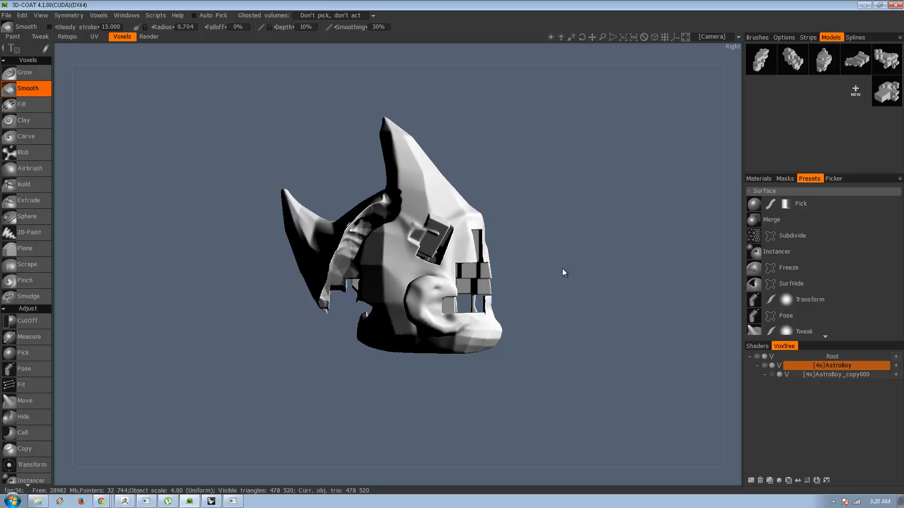
{"action": "mouse_move", "coordinate": [564, 270]}
{"action": "left_mouse_down"}
{"action": "mouse_move", "coordinate": [390, 351]}
{"action": "mouse_move", "coordinate": [465, 375]}
{"action": "mouse_move", "coordinate": [412, 218]}
{"action": "mouse_move", "coordinate": [488, 363]}
{"action": "mouse_move", "coordinate": [552, 410]}
{"action": "mouse_move", "coordinate": [426, 438]}
{"action": "mouse_move", "coordinate": [388, 420]}
{"action": "mouse_move", "coordinate": [478, 372]}
{"action": "mouse_move", "coordinate": [411, 375]}
{"action": "mouse_move", "coordinate": [446, 359]}
{"action": "mouse_move", "coordinate": [485, 387]}
{"action": "mouse_move", "coordinate": [405, 392]}
{"action": "mouse_move", "coordinate": [636, 397]}
{"action": "mouse_move", "coordinate": [450, 383]}
{"action": "mouse_move", "coordinate": [521, 368]}
{"action": "mouse_move", "coordinate": [648, 379]}
{"action": "mouse_move", "coordinate": [640, 368]}
{"action": "mouse_move", "coordinate": [534, 358]}
{"action": "left_mouse_up"}
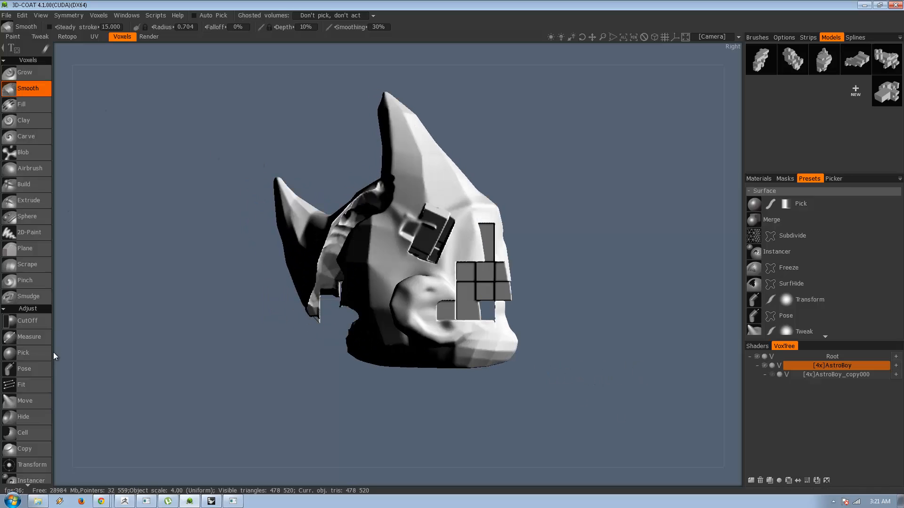
Activate the Split tool and load the Cookie_Rooster_A.eps curve as its cutting shape.
{"action": "left_click", "coordinate": [36, 321]}
{"action": "scroll", "coordinate": [47, 347], "scroll_direction": "down", "scroll_amount": 5}
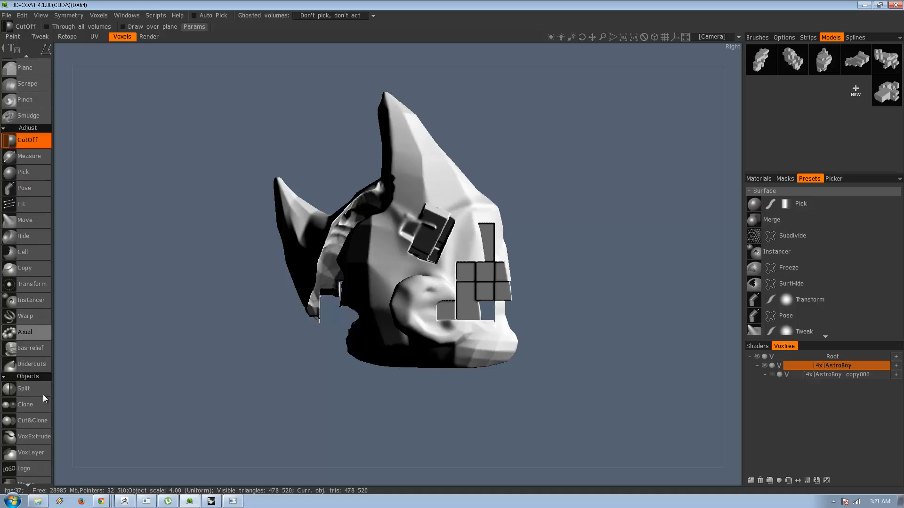
{"action": "left_click", "coordinate": [32, 391]}
{"action": "mouse_move", "coordinate": [52, 50]}
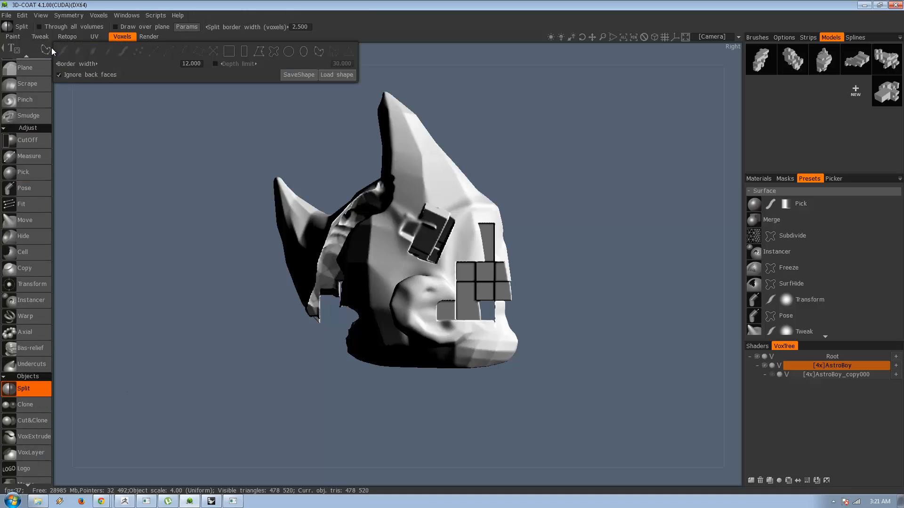
{"action": "left_click", "coordinate": [337, 74]}
{"action": "left_click", "coordinate": [408, 281]}
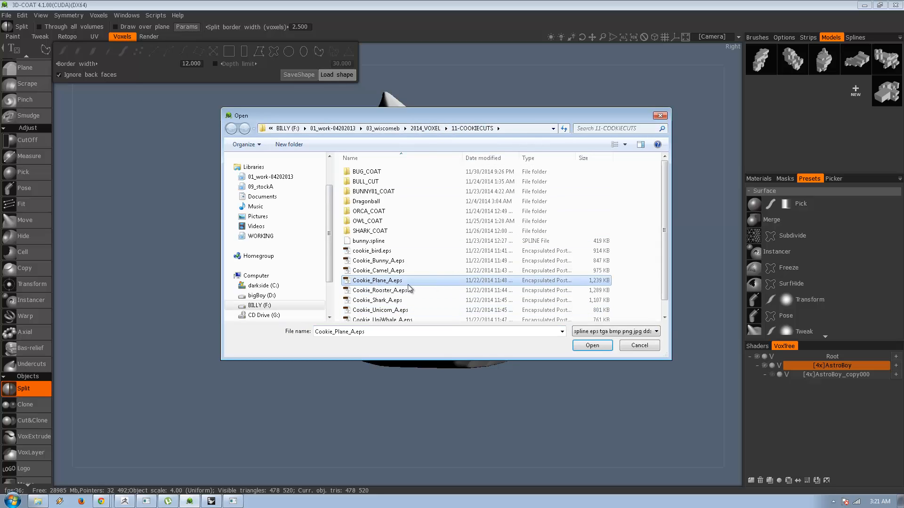
{"action": "double_click", "coordinate": [405, 290]}
{"action": "left_click", "coordinate": [562, 225]}
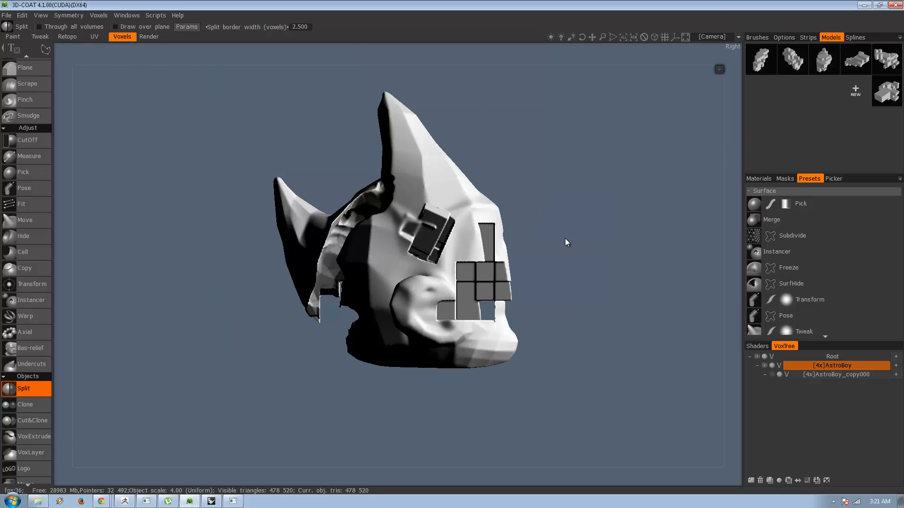
Position the rooster curve over the side of the head and enlarge it to span from crest to jaw.
{"action": "left_click_drag", "start_coordinate": [250, 250], "coordinate": [87, 292]}
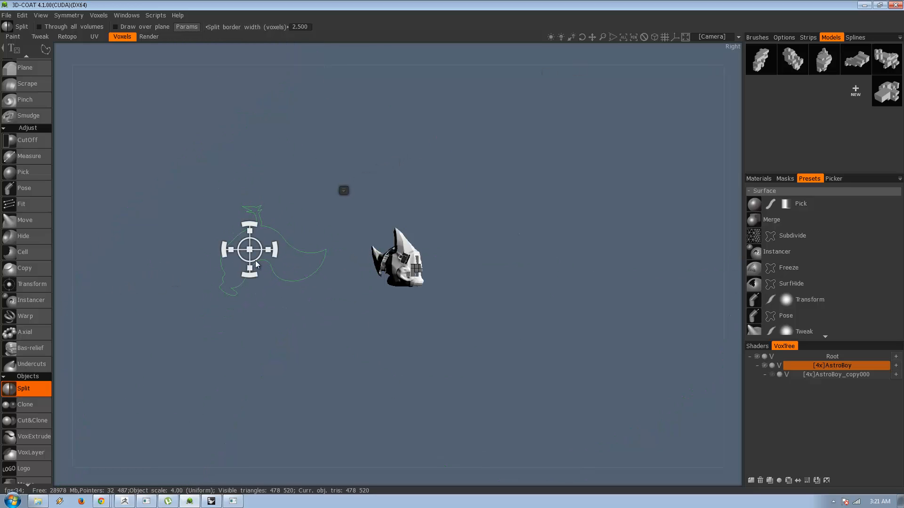
{"action": "left_click_drag", "start_coordinate": [256, 264], "coordinate": [428, 281]}
{"action": "right_click_drag", "start_coordinate": [429, 282], "coordinate": [795, 315]}
{"action": "right_click_drag", "start_coordinate": [400, 278], "coordinate": [535, 292]}
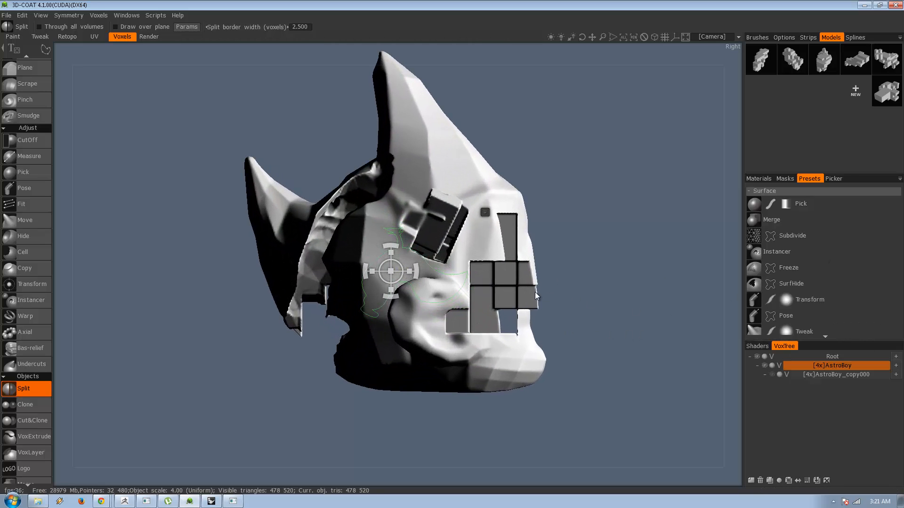
{"action": "middle_click_drag", "start_coordinate": [642, 258], "coordinate": [618, 302]}
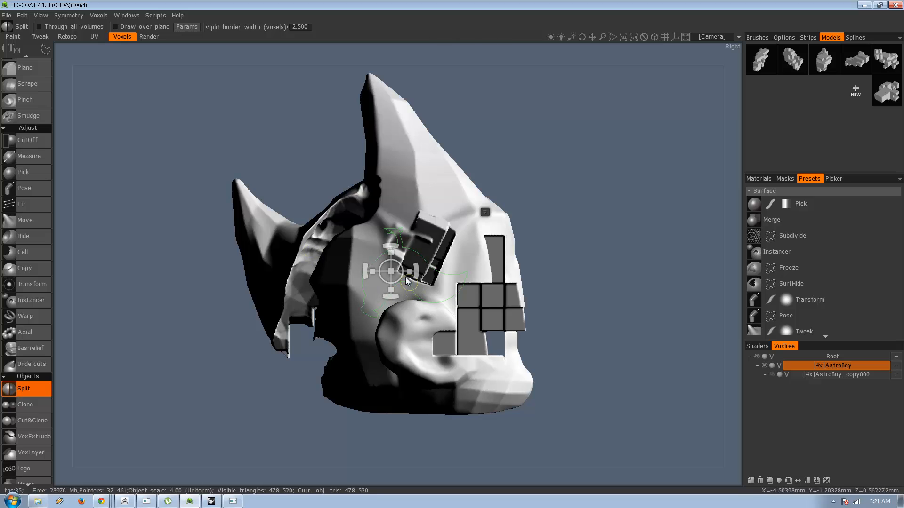
{"action": "mouse_move", "coordinate": [407, 272]}
{"action": "left_mouse_down"}
{"action": "mouse_move", "coordinate": [490, 292]}
{"action": "mouse_move", "coordinate": [461, 292]}
{"action": "mouse_move", "coordinate": [500, 313]}
{"action": "left_mouse_up"}
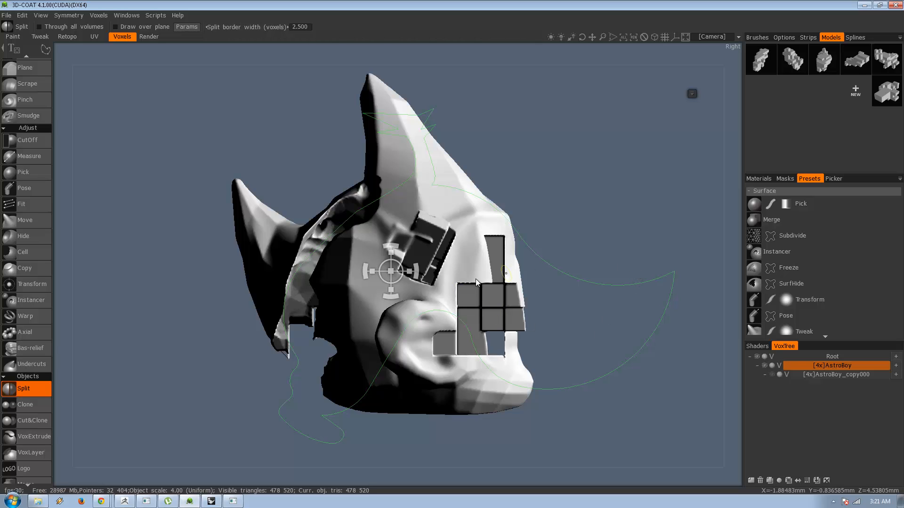
Split the AstroBoy volume with the rooster curve and make the separated AstroBoy_copy001 piece the current volume.
{"action": "left_click", "coordinate": [691, 94]}
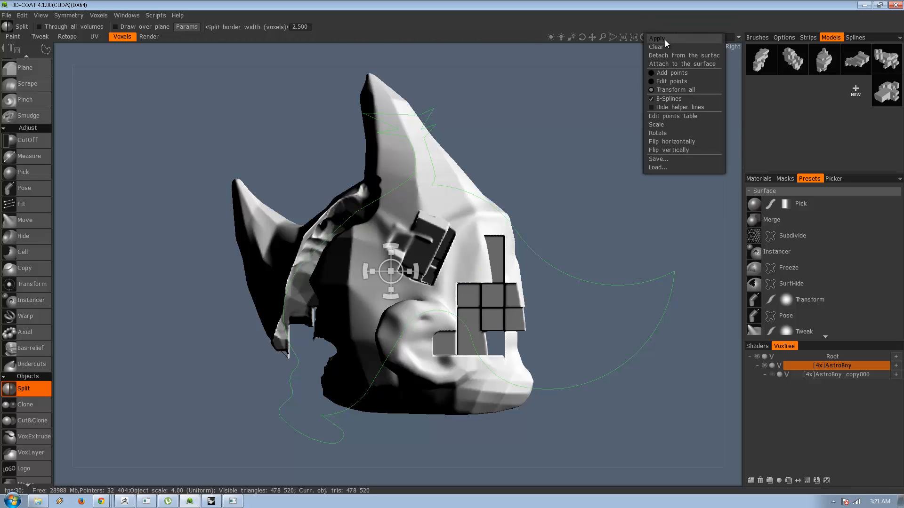
{"action": "left_click", "coordinate": [665, 39]}
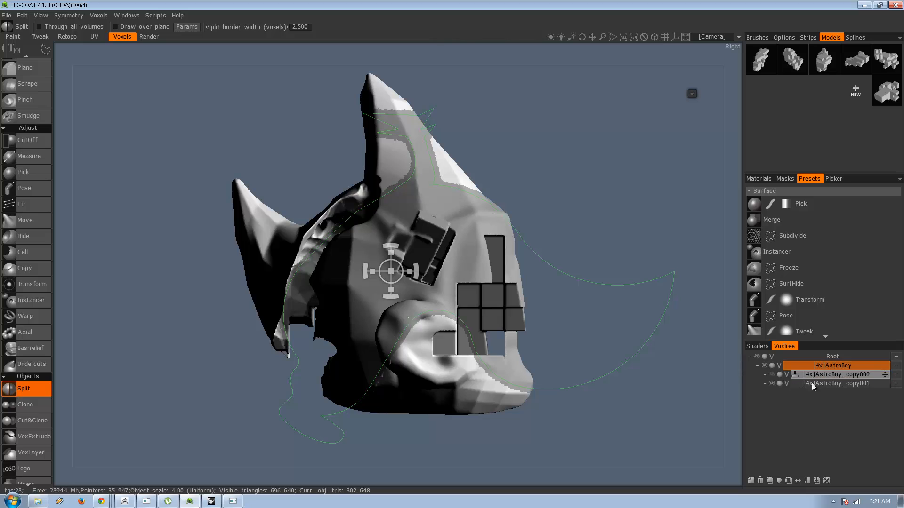
{"action": "left_click", "coordinate": [796, 384]}
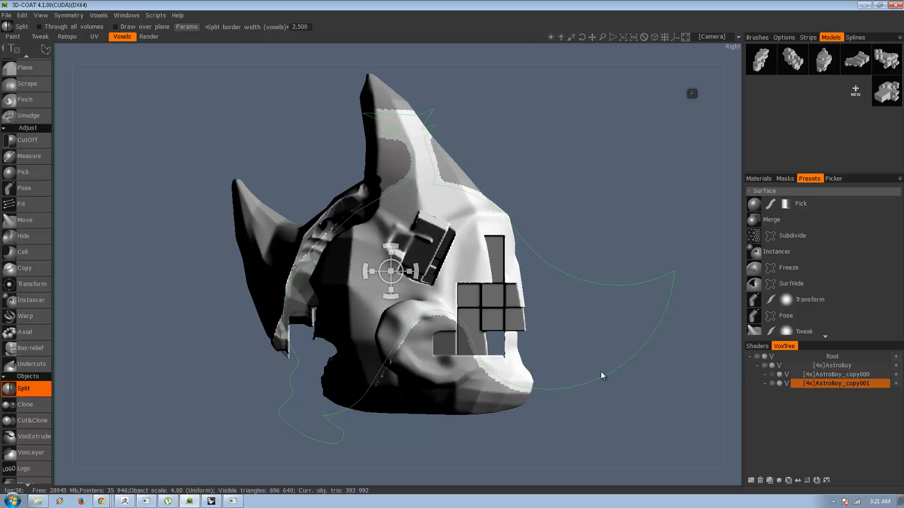
{"action": "left_click_drag", "start_coordinate": [520, 317], "coordinate": [425, 319], "text": "alt"}
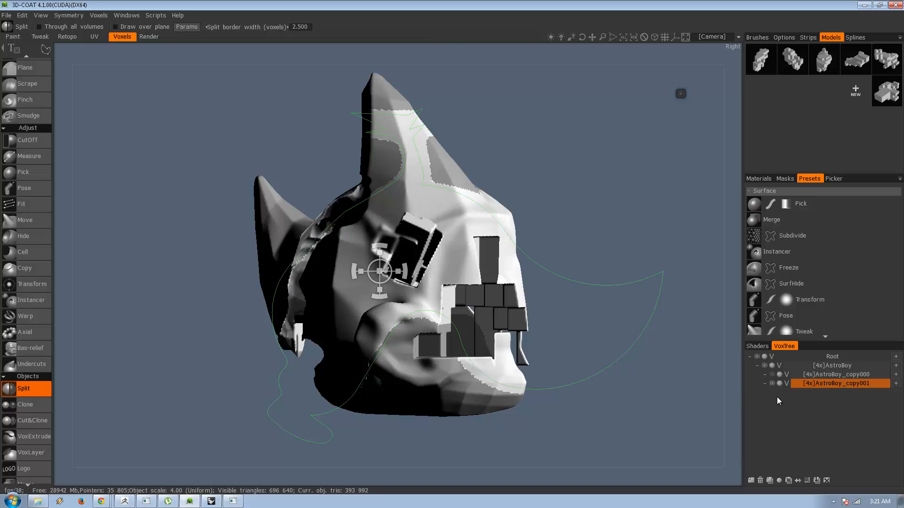
Split AstroBoy_copy001 with the rooster curve again from the slightly rotated view.
{"action": "left_click", "coordinate": [681, 94]}
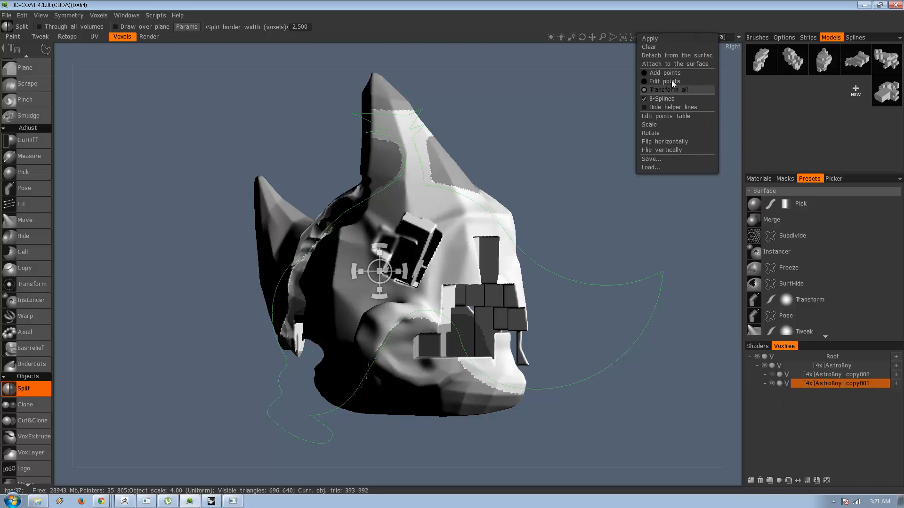
{"action": "left_click", "coordinate": [651, 38]}
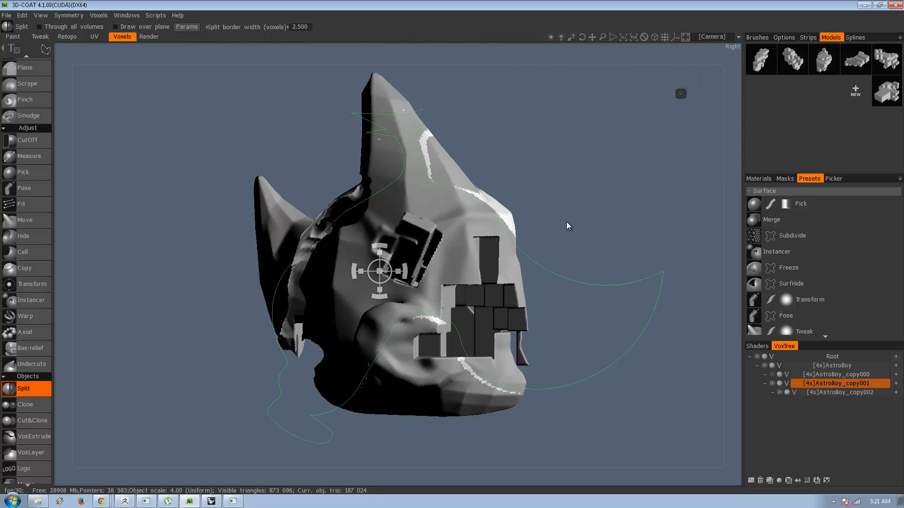
{"action": "left_click_drag", "start_coordinate": [567, 226], "coordinate": [470, 230]}
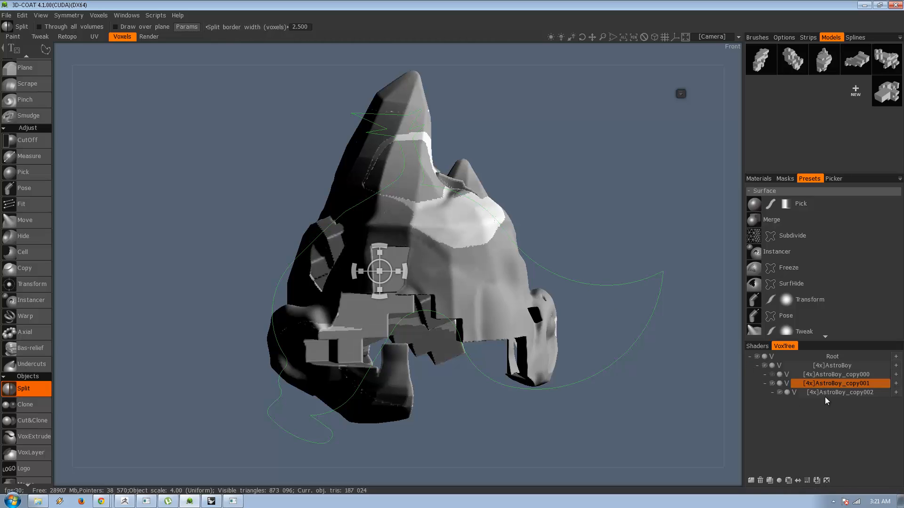
Add a new voxel layer and move the contents of AstroBoy_copy002 into it.
{"action": "left_click", "coordinate": [751, 481]}
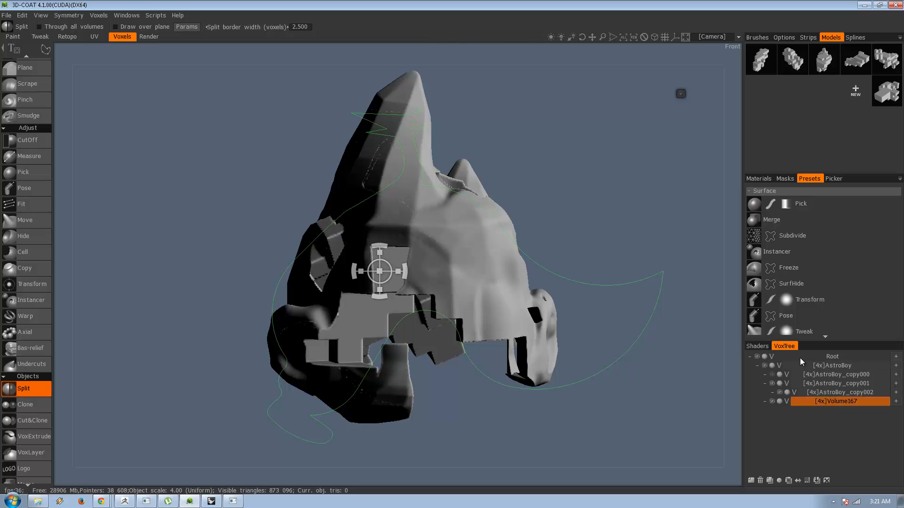
{"action": "left_click", "coordinate": [828, 392]}
{"action": "right_click", "coordinate": [829, 392]}
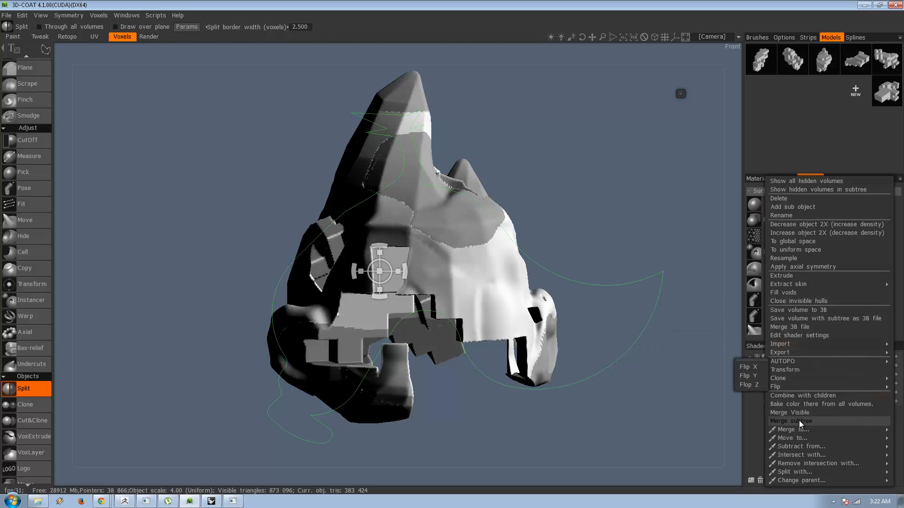
{"action": "mouse_move", "coordinate": [799, 438]}
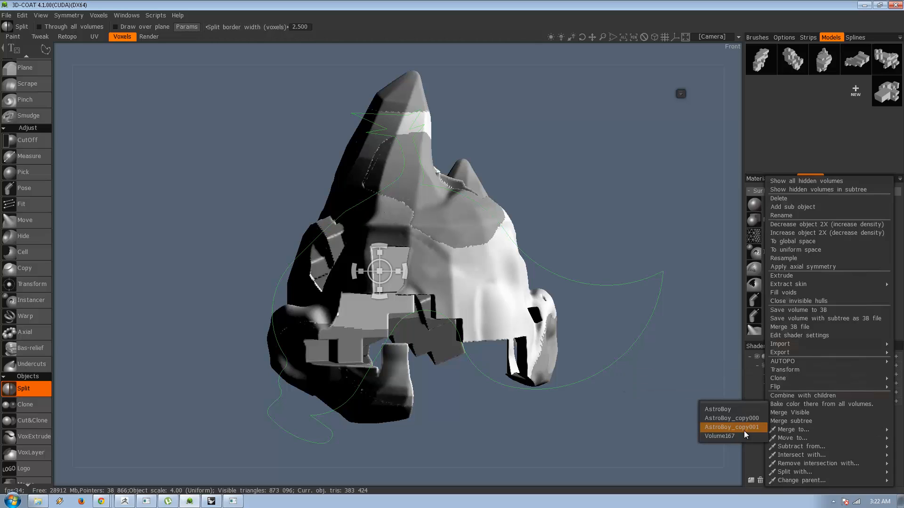
{"action": "left_click", "coordinate": [743, 430]}
{"action": "right_click", "coordinate": [843, 392]}
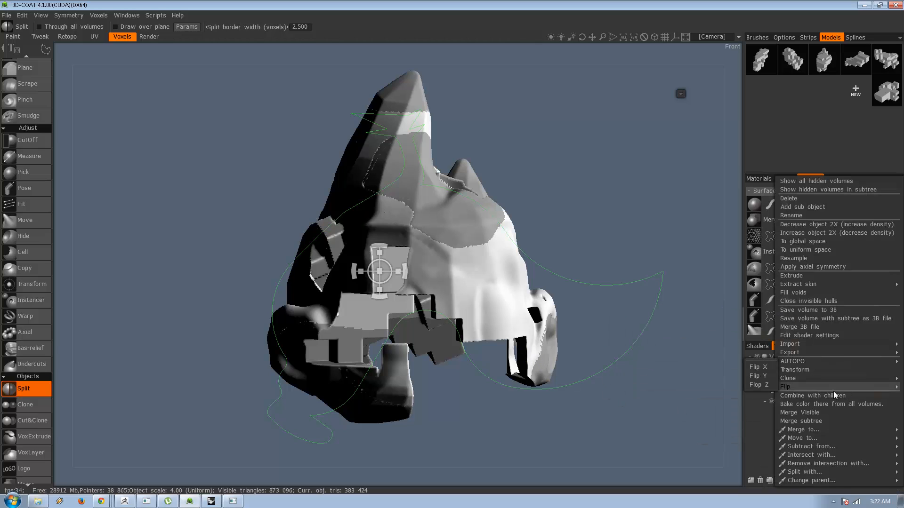
{"action": "mouse_move", "coordinate": [812, 431]}
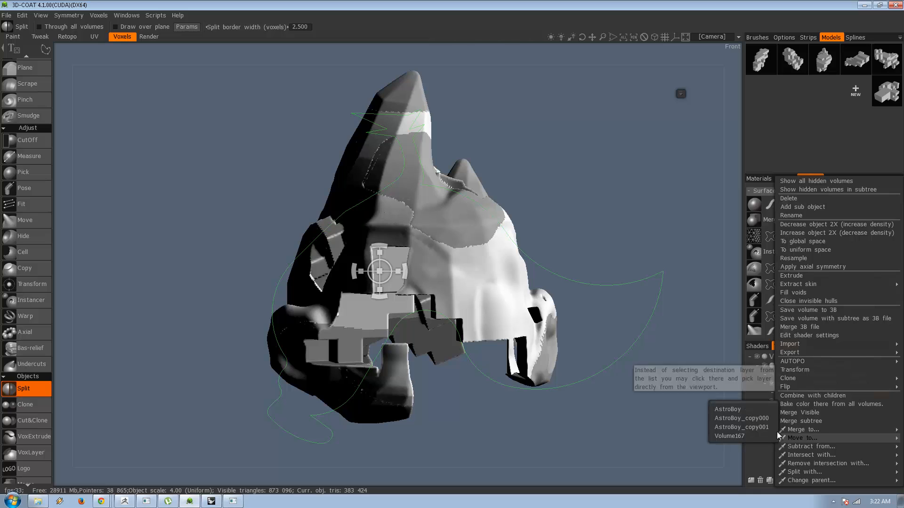
{"action": "left_click", "coordinate": [752, 434]}
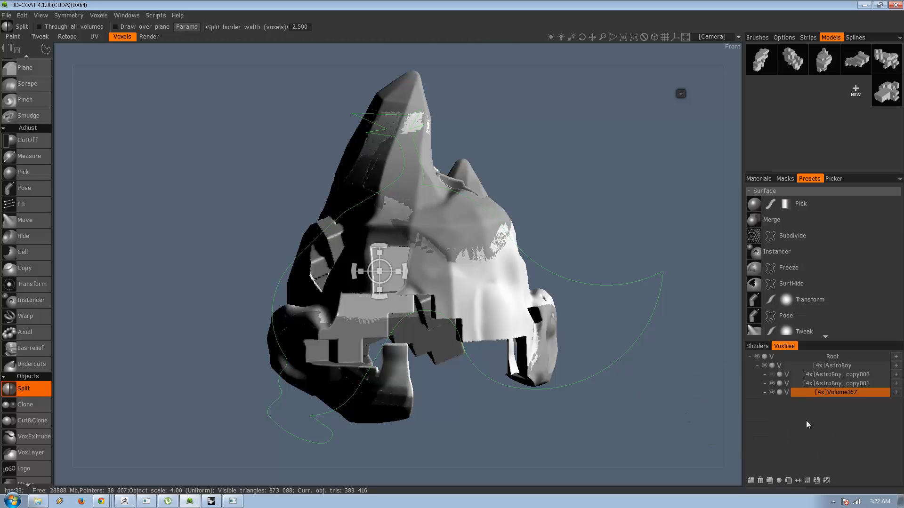
Hide AstroBoy_copy001 and toggle the AstroBoy volume's visibility to check the split pieces.
{"action": "left_click", "coordinate": [772, 384]}
{"action": "left_click_drag", "start_coordinate": [626, 395], "coordinate": [697, 379], "text": "alt"}
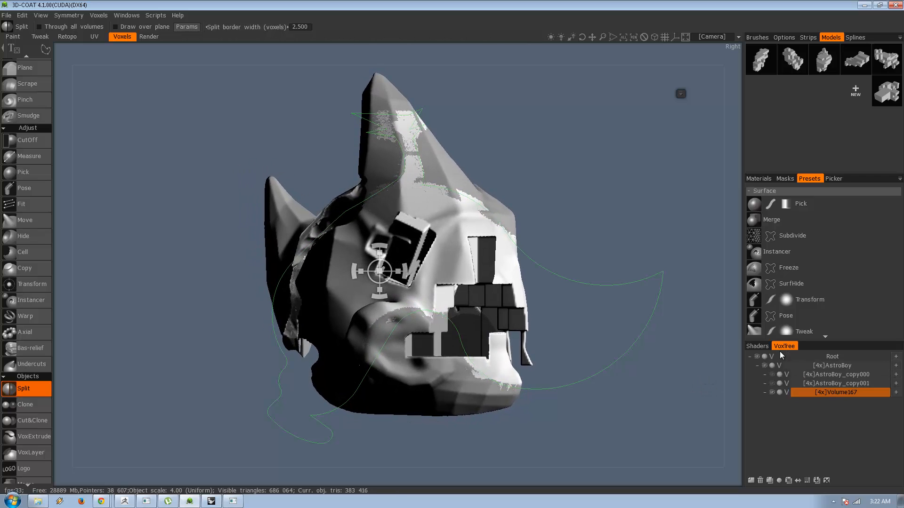
{"action": "left_click", "coordinate": [764, 366]}
{"action": "left_click", "coordinate": [765, 366]}
Add a child layer and a separate layer at AstroBoy's level, and increase the latter's voxel density to 4x.
{"action": "left_click", "coordinate": [751, 481]}
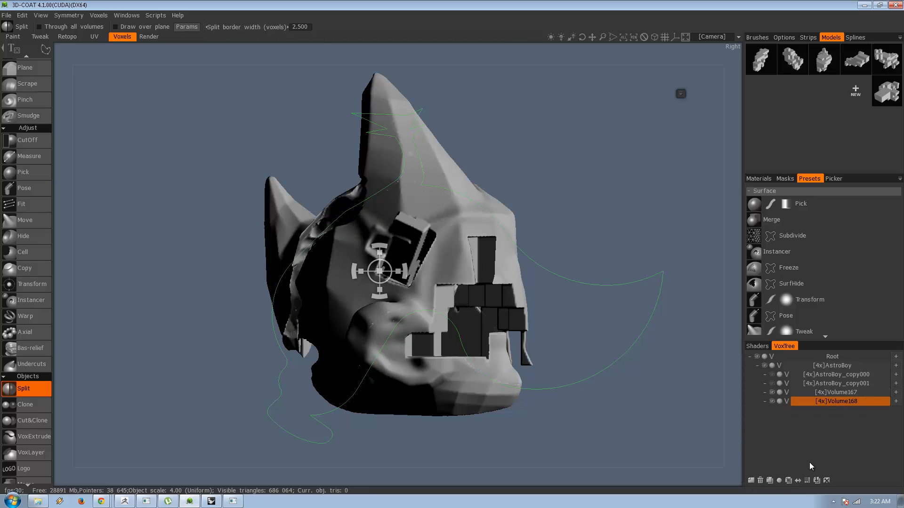
{"action": "left_click", "coordinate": [829, 366]}
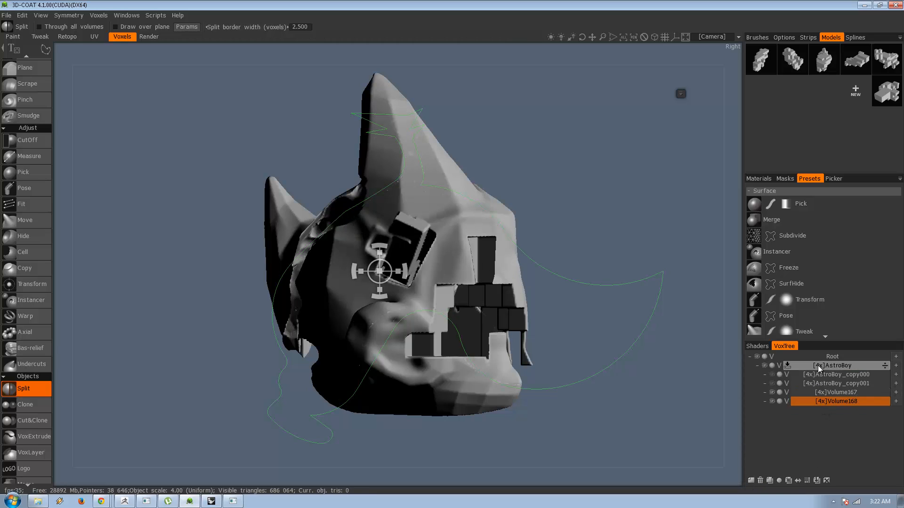
{"action": "left_click", "coordinate": [750, 481]}
{"action": "left_click", "coordinate": [807, 480]}
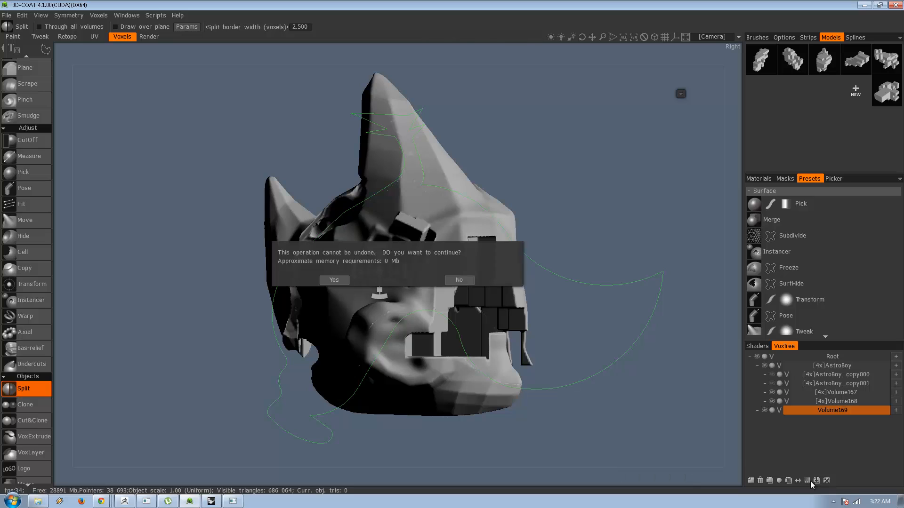
{"action": "left_click", "coordinate": [334, 280]}
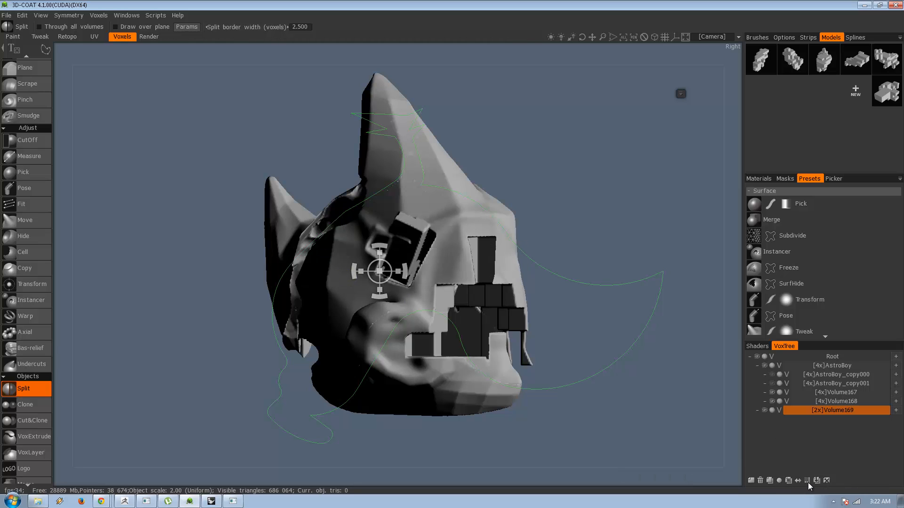
{"action": "left_click", "coordinate": [807, 481]}
{"action": "left_click", "coordinate": [340, 280]}
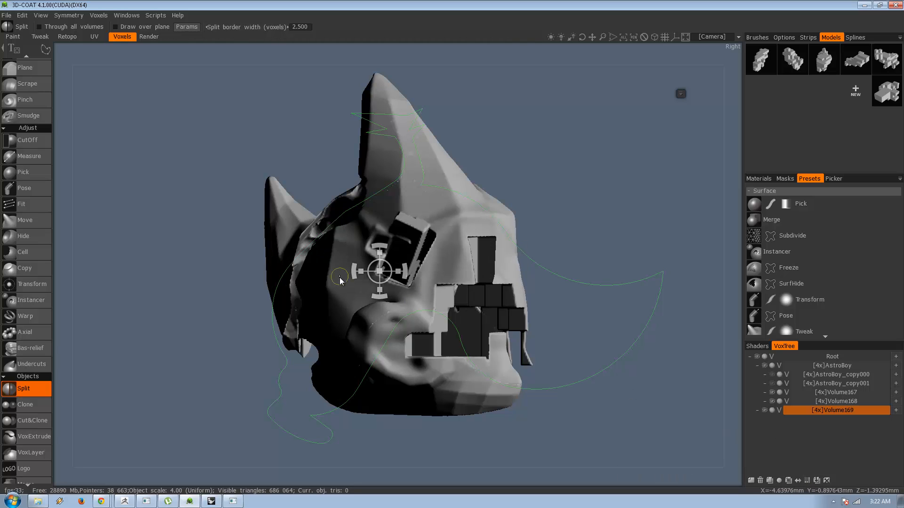
Move the contents of Volume167 into Volume169 and delete the empty Volume168 layer.
{"action": "left_click", "coordinate": [847, 392]}
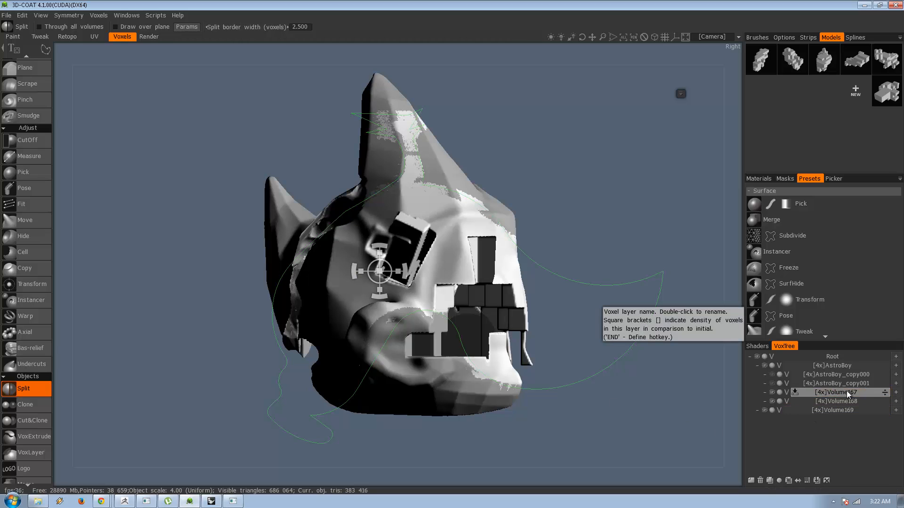
{"action": "right_click", "coordinate": [846, 392]}
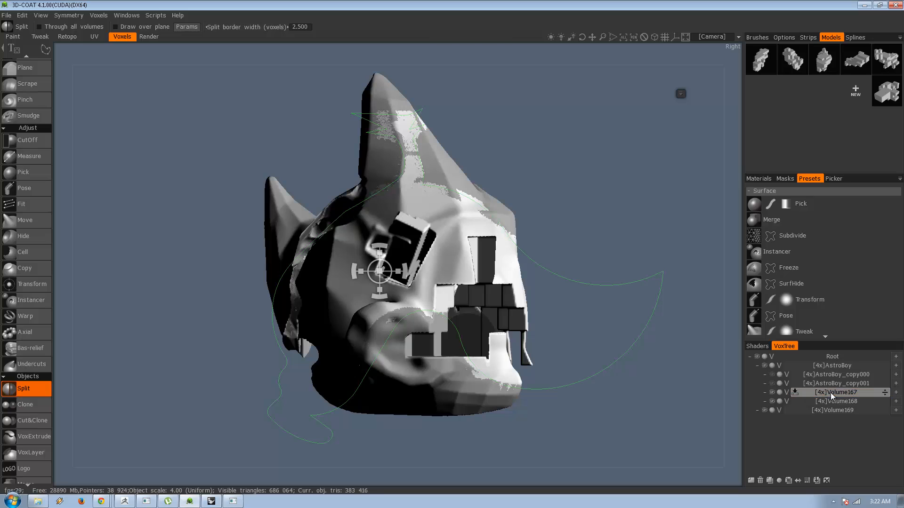
{"action": "right_click", "coordinate": [830, 393]}
{"action": "mouse_move", "coordinate": [806, 438]}
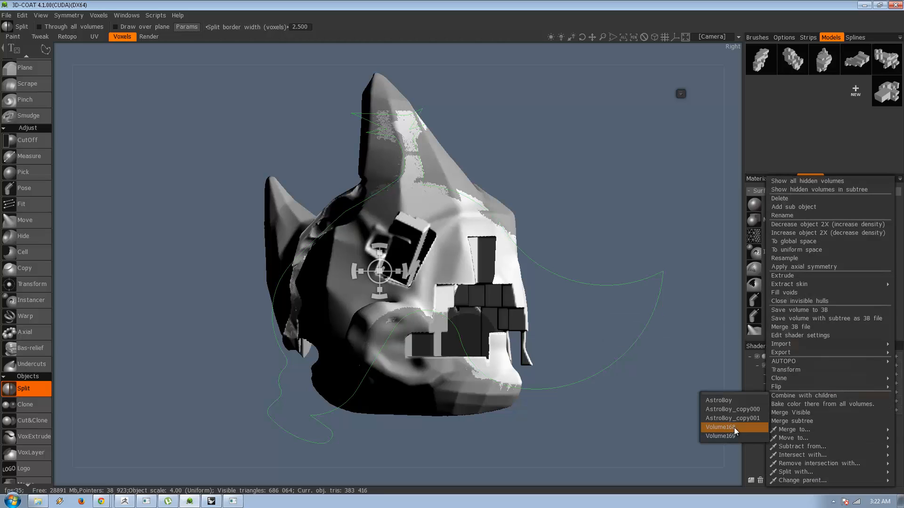
{"action": "left_click", "coordinate": [733, 435]}
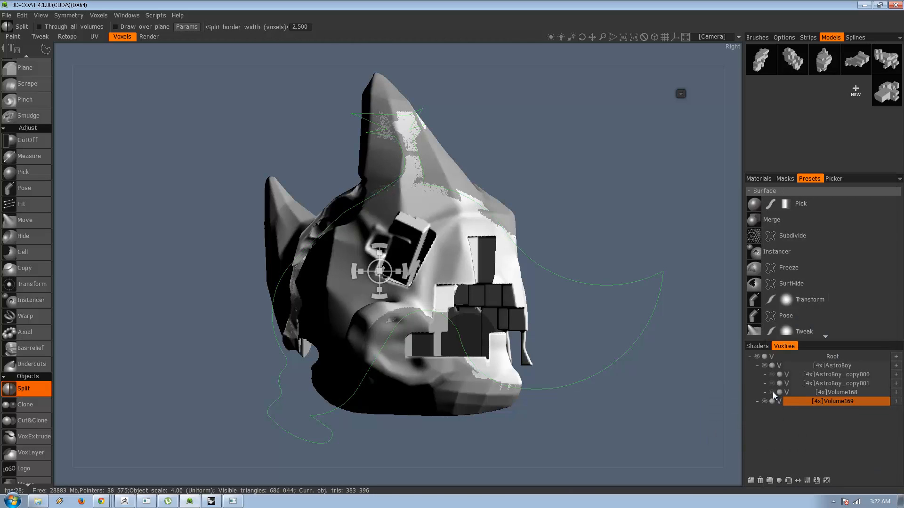
{"action": "left_click", "coordinate": [810, 394]}
{"action": "left_click", "coordinate": [761, 481]}
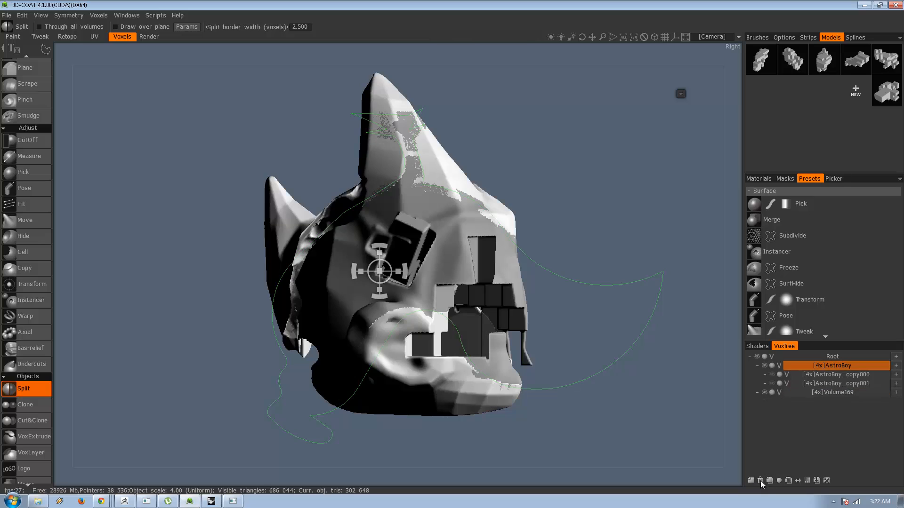
Toggle AstroBoy_copy001's visibility for comparison and hide the AstroBoy volume to isolate the rooster-cut piece.
{"action": "left_click", "coordinate": [772, 383]}
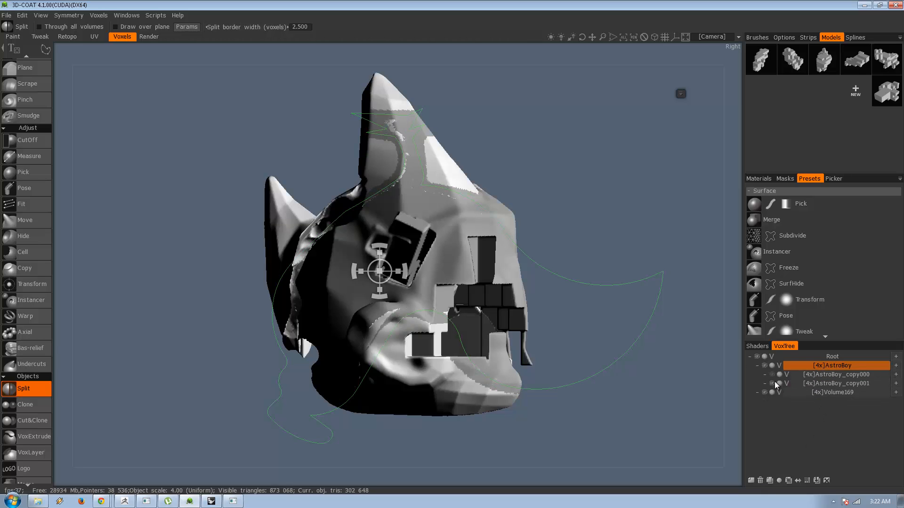
{"action": "left_click", "coordinate": [774, 383]}
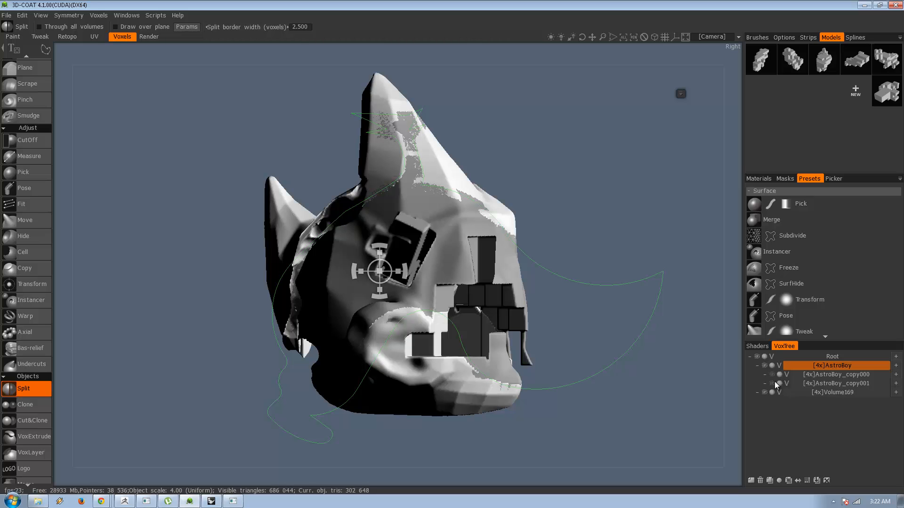
{"action": "left_click", "coordinate": [764, 366]}
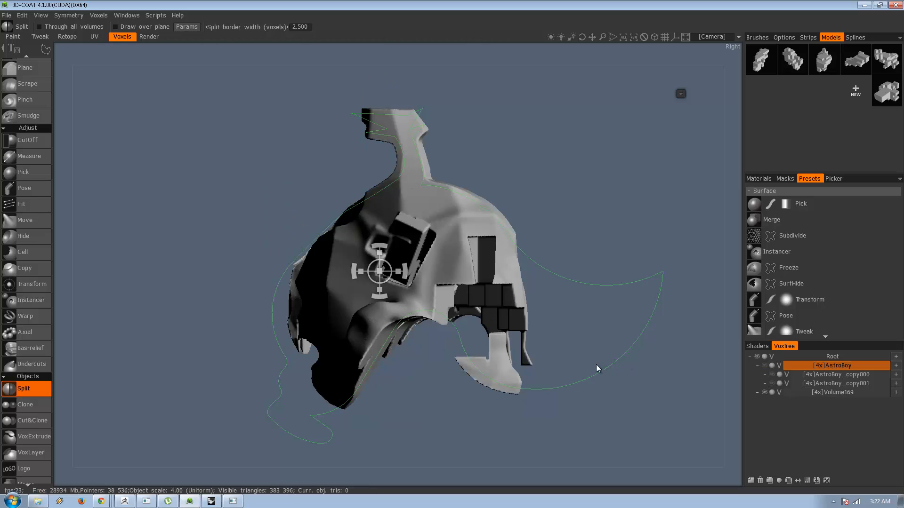
Select Volume169 and apply the existing closed curve to it with the Split tool.
{"action": "left_click_drag", "start_coordinate": [596, 369], "coordinate": [629, 367]}
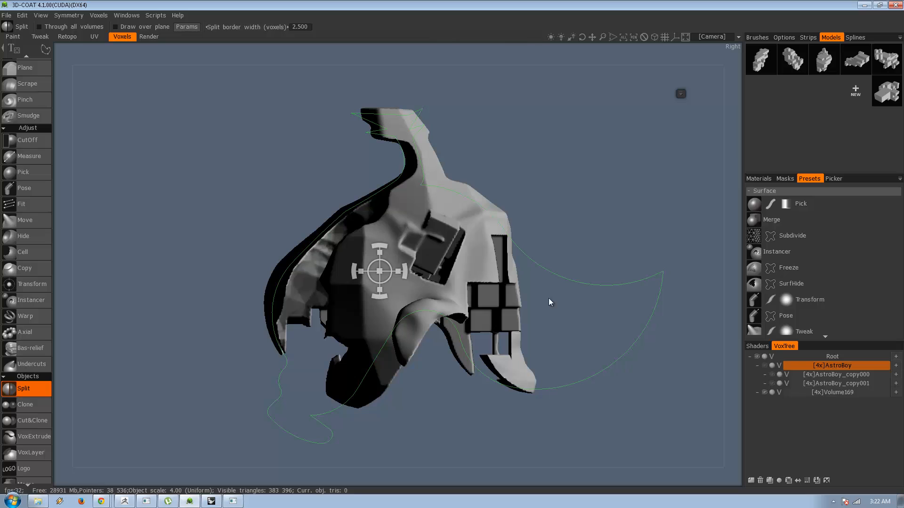
{"action": "left_click", "coordinate": [682, 94]}
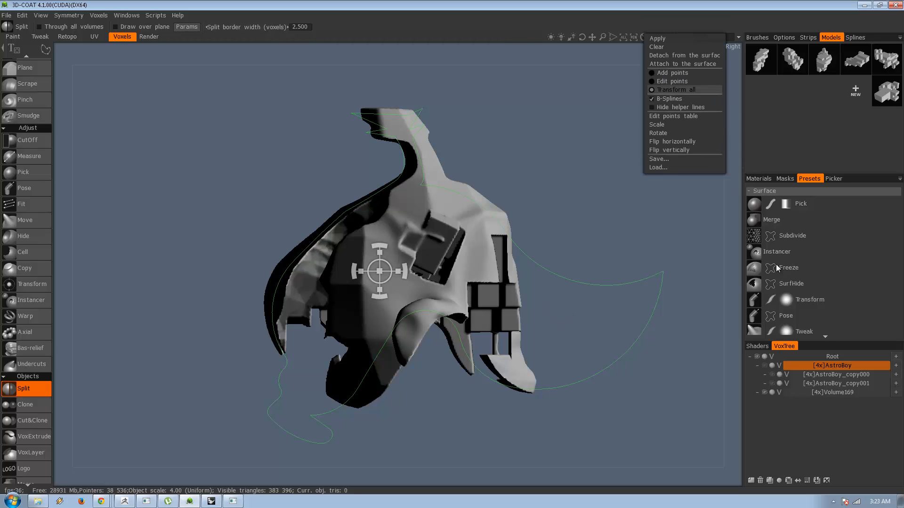
{"action": "left_click", "coordinate": [839, 391]}
{"action": "left_click", "coordinate": [681, 93]}
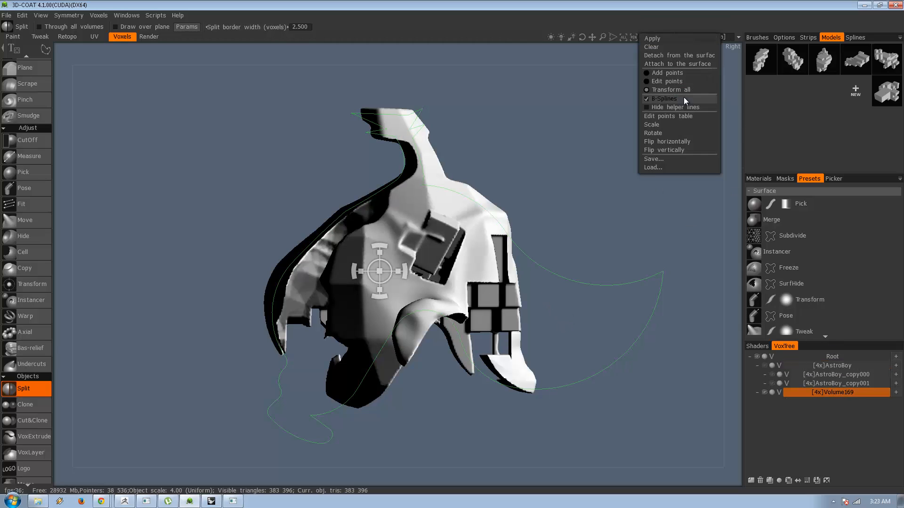
{"action": "key", "text": "Return"}
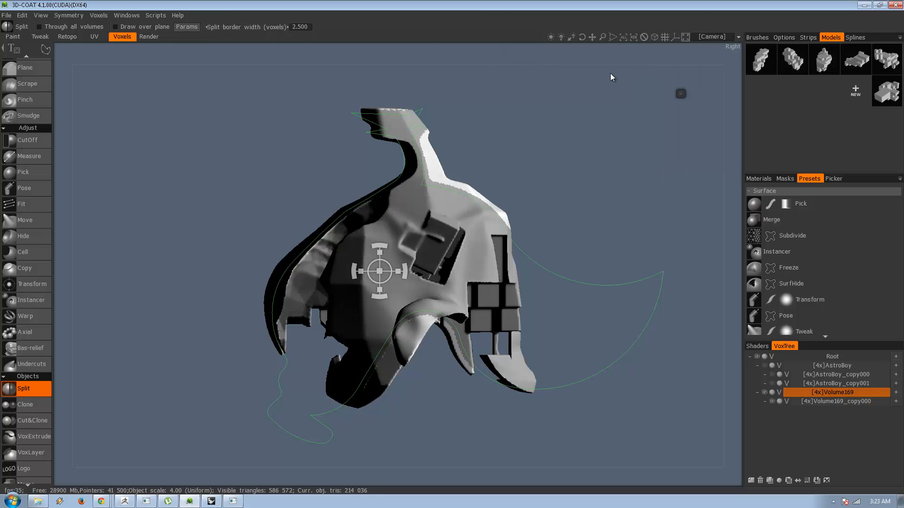
{"action": "left_click_drag", "start_coordinate": [505, 149], "coordinate": [617, 239]}
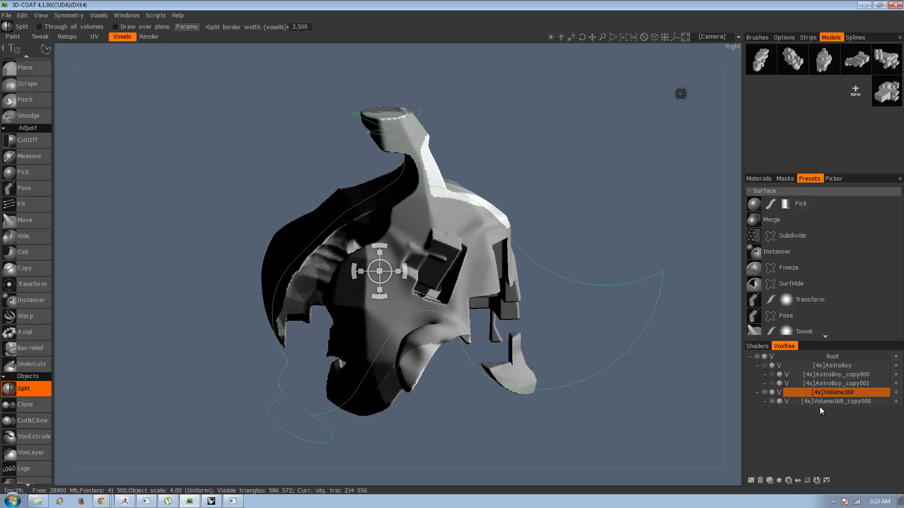
Add a new top-level layer beneath the Volume169 group and increase its voxel density to 4x.
{"action": "left_click", "coordinate": [750, 480]}
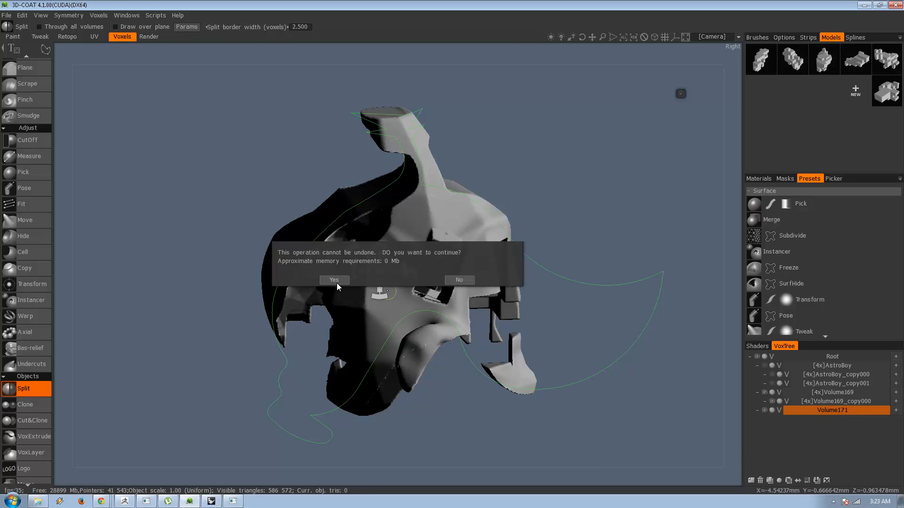
{"action": "left_click", "coordinate": [335, 283]}
{"action": "left_click", "coordinate": [809, 480]}
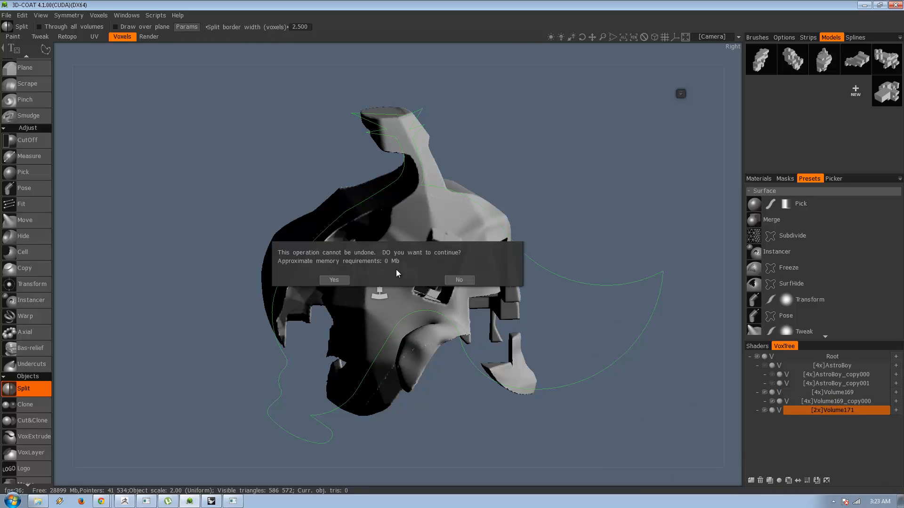
{"action": "key", "text": "Return"}
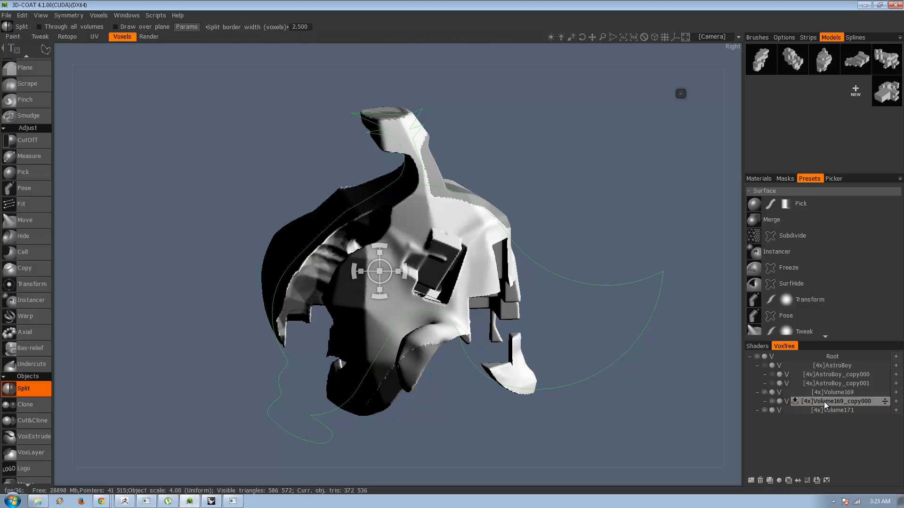
Move the contents of Volume169_copy000 into Volume171.
{"action": "right_click", "coordinate": [824, 402]}
{"action": "mouse_move", "coordinate": [792, 439]}
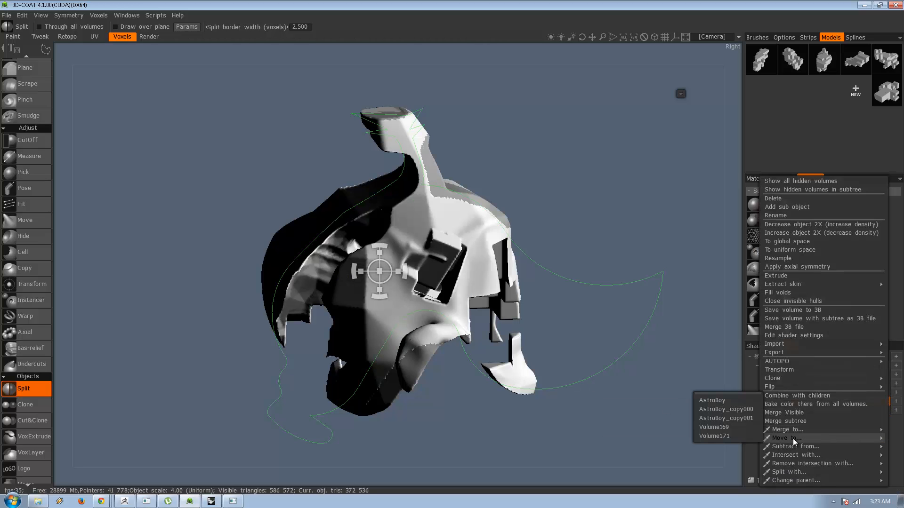
{"action": "left_click", "coordinate": [718, 436]}
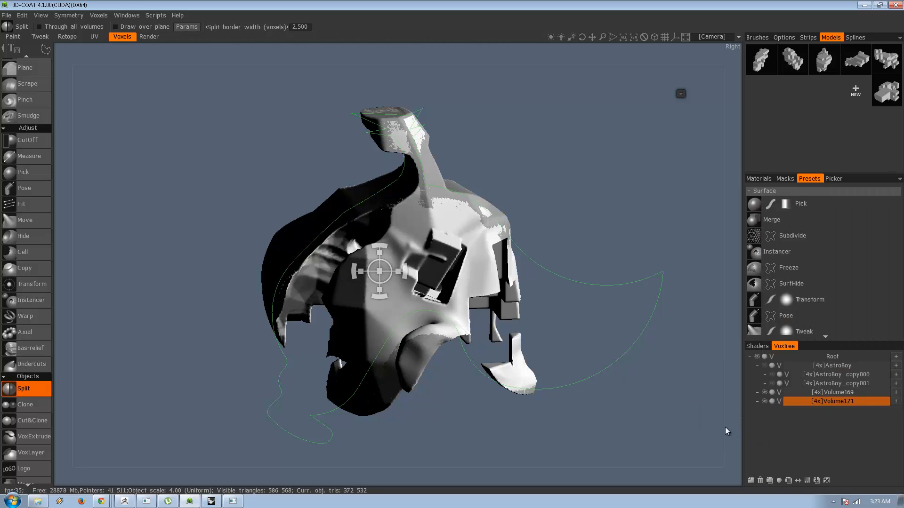
Hide Volume169 and show the AstroBoy volume together with Volume171.
{"action": "left_click", "coordinate": [764, 392]}
{"action": "left_click_drag", "start_coordinate": [555, 345], "coordinate": [339, 306]}
{"action": "left_click", "coordinate": [764, 366]}
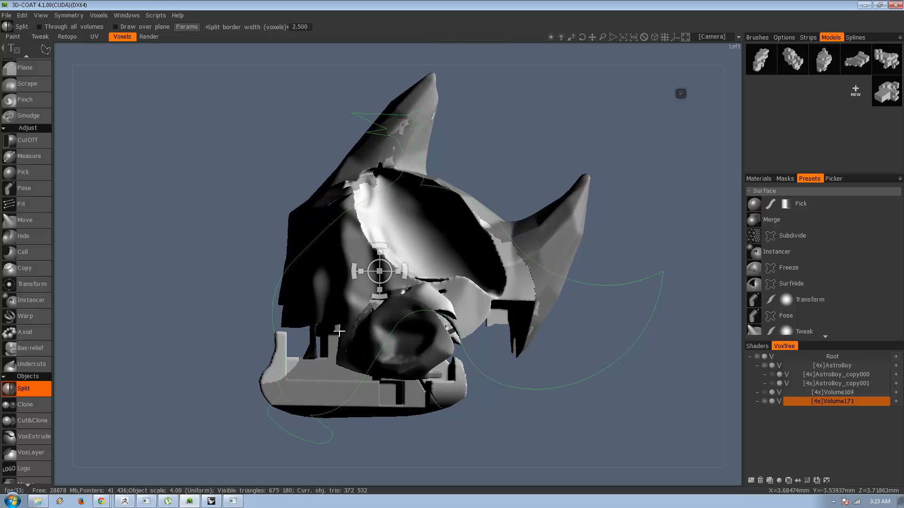
Increase the voxel density of Volume171 to 8x.
{"action": "right_click", "coordinate": [841, 404]}
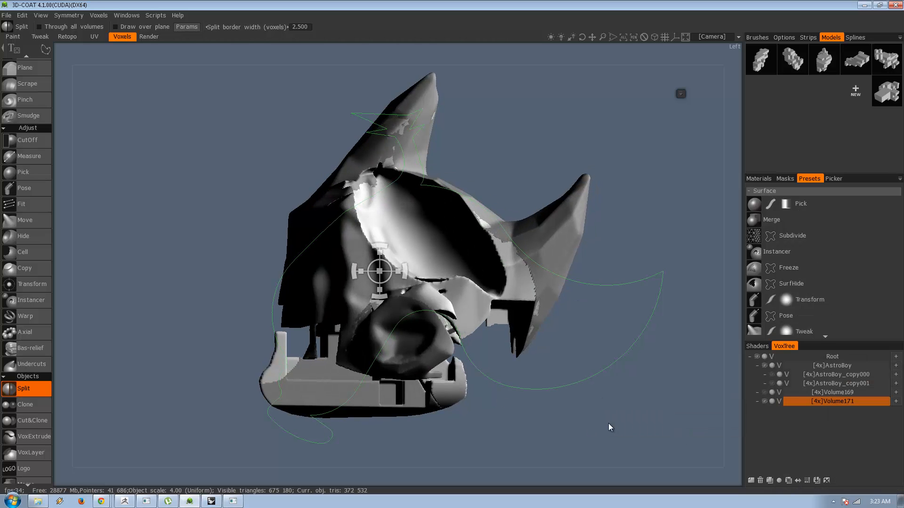
{"action": "left_click", "coordinate": [807, 482]}
{"action": "left_click", "coordinate": [330, 281]}
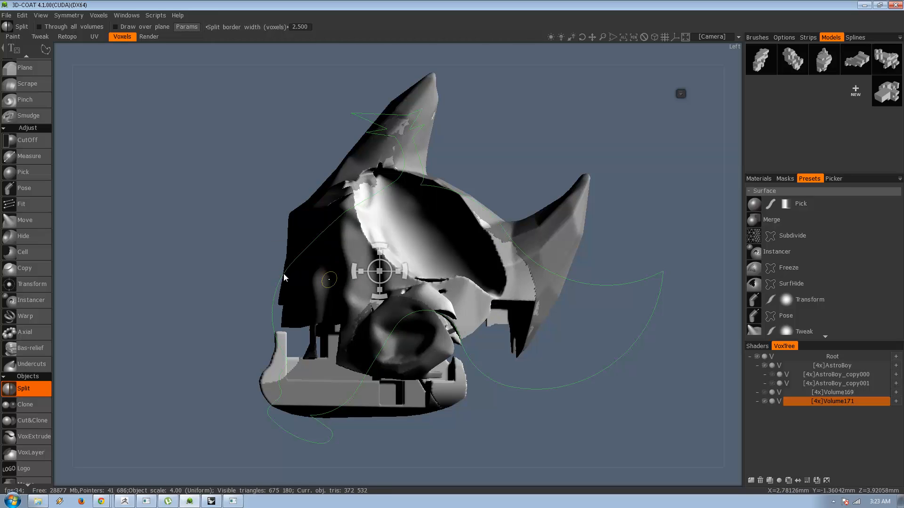
{"action": "left_click_drag", "start_coordinate": [249, 282], "coordinate": [340, 280]}
{"action": "left_click_drag", "start_coordinate": [507, 399], "coordinate": [550, 430]}
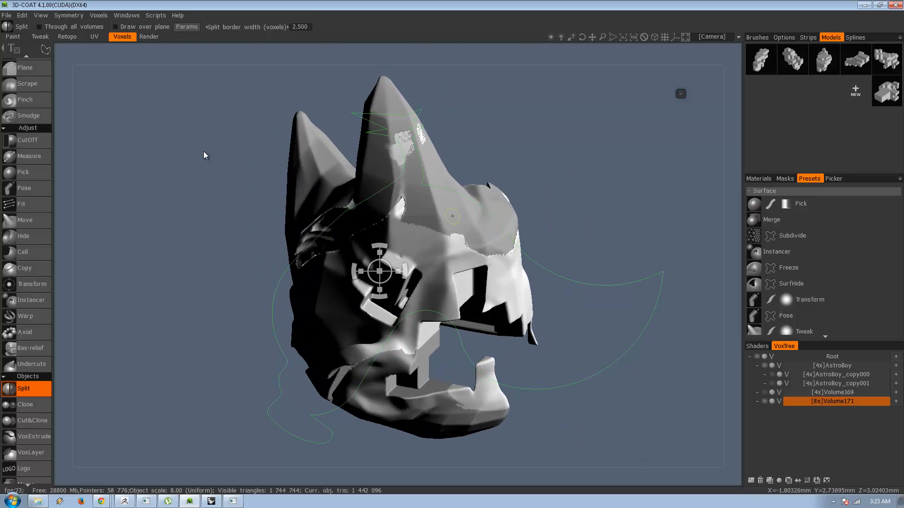
Switch to the Smooth tool and save the scene as a new file named AstroHead2_Coat.3b.
{"action": "scroll", "coordinate": [27, 170], "scroll_direction": "up", "scroll_amount": 5}
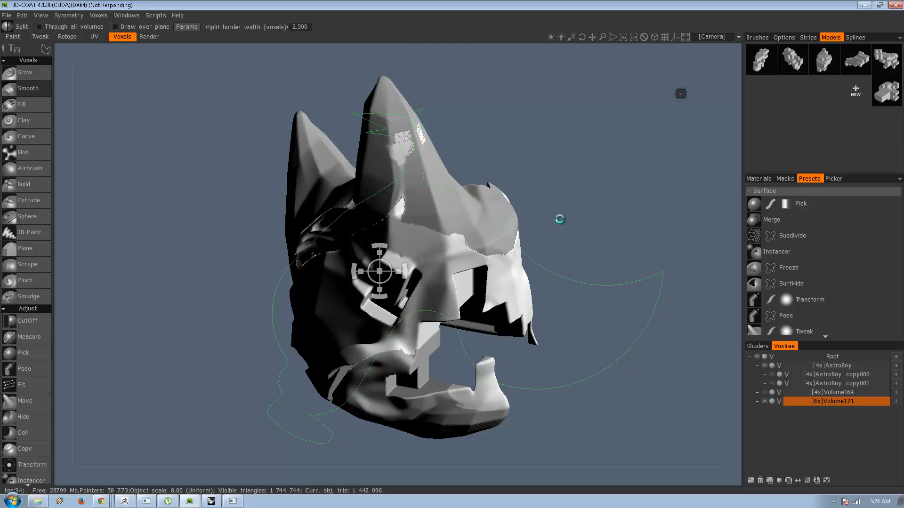
{"action": "key", "text": "shift"}
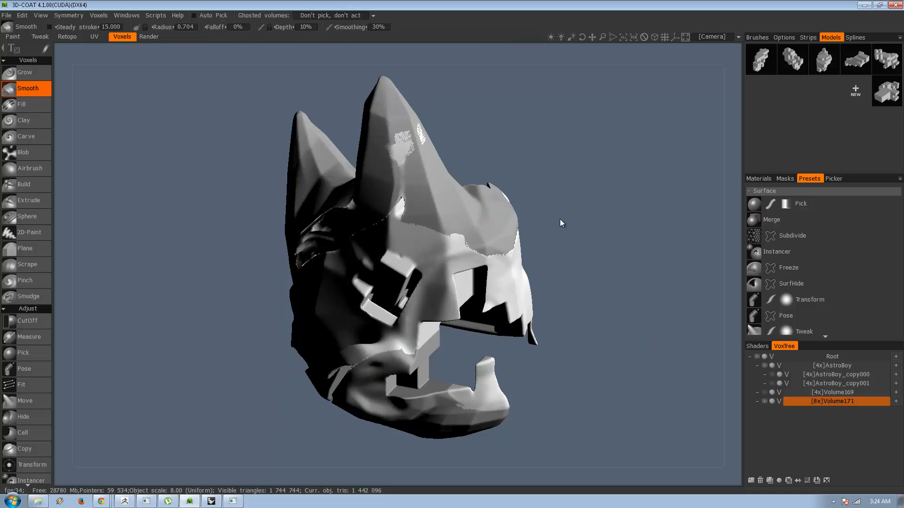
{"action": "left_click", "coordinate": [7, 15]}
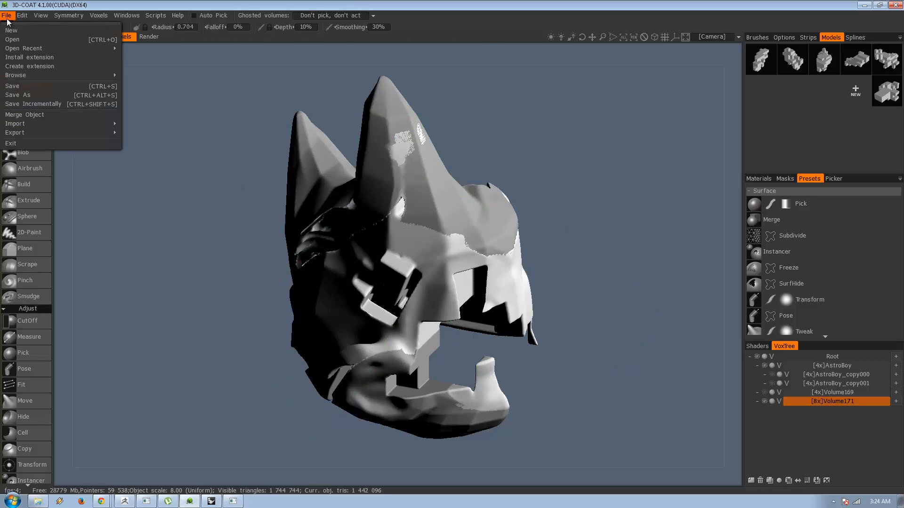
{"action": "left_click", "coordinate": [69, 97]}
{"action": "left_click", "coordinate": [362, 172]}
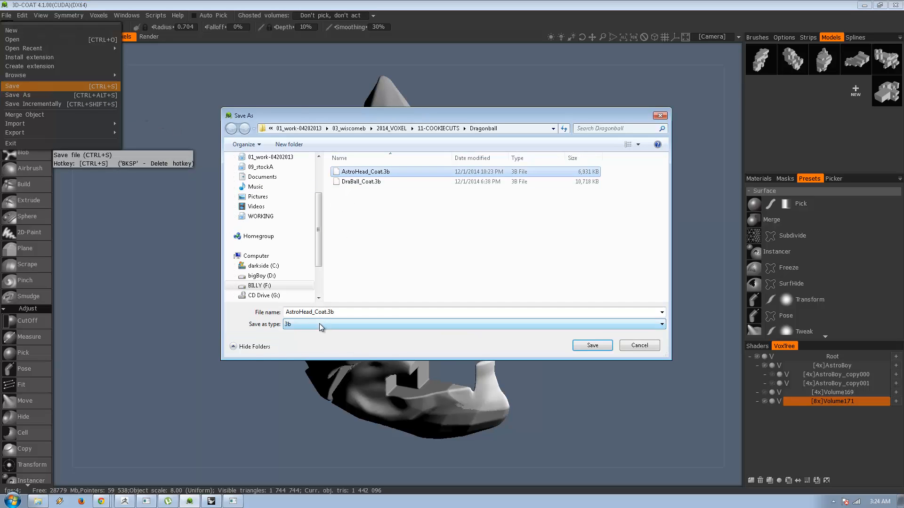
{"action": "left_click", "coordinate": [313, 313]}
{"action": "left_click", "coordinate": [313, 313]}
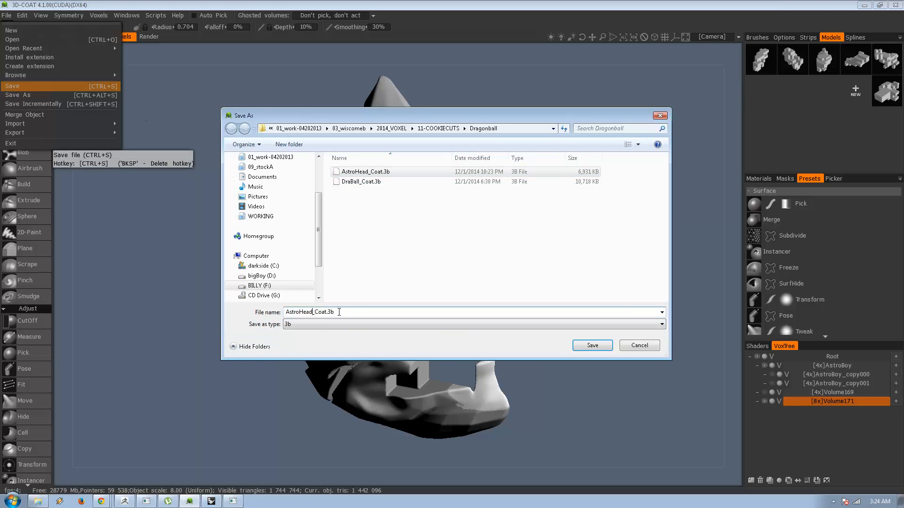
{"action": "type", "text": "2"}
{"action": "key", "text": "Return"}
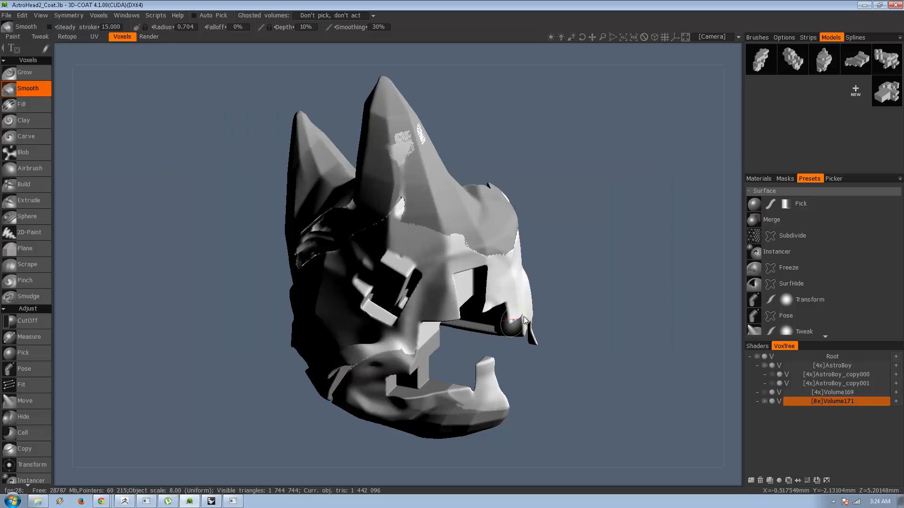
Hide Volume171, select the AstroBoy volume and increase its voxel density to 8x.
{"action": "left_click_drag", "start_coordinate": [564, 292], "coordinate": [636, 293]}
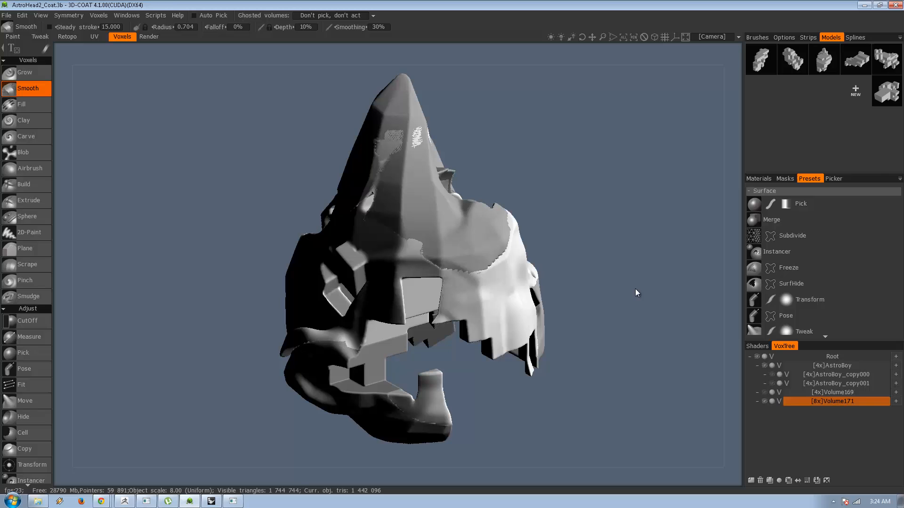
{"action": "left_click", "coordinate": [765, 401]}
{"action": "left_click_drag", "start_coordinate": [593, 355], "coordinate": [540, 316]}
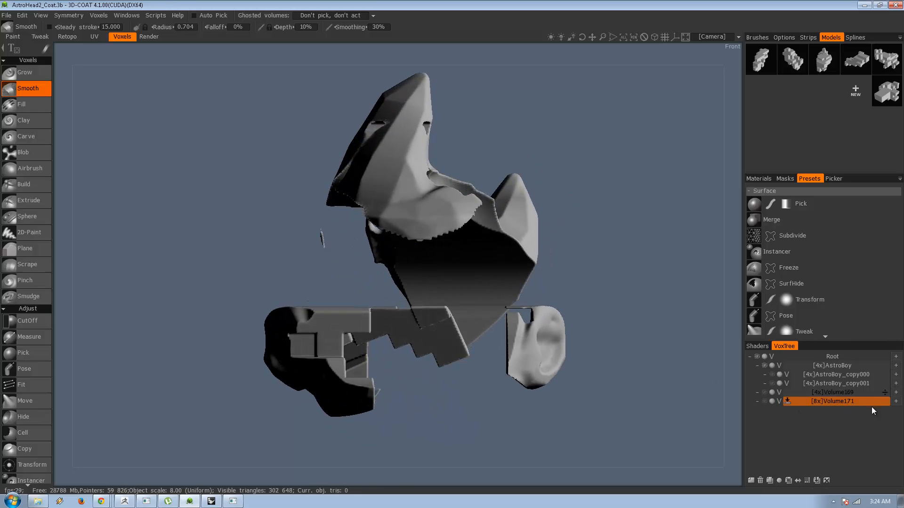
{"action": "left_click", "coordinate": [837, 364]}
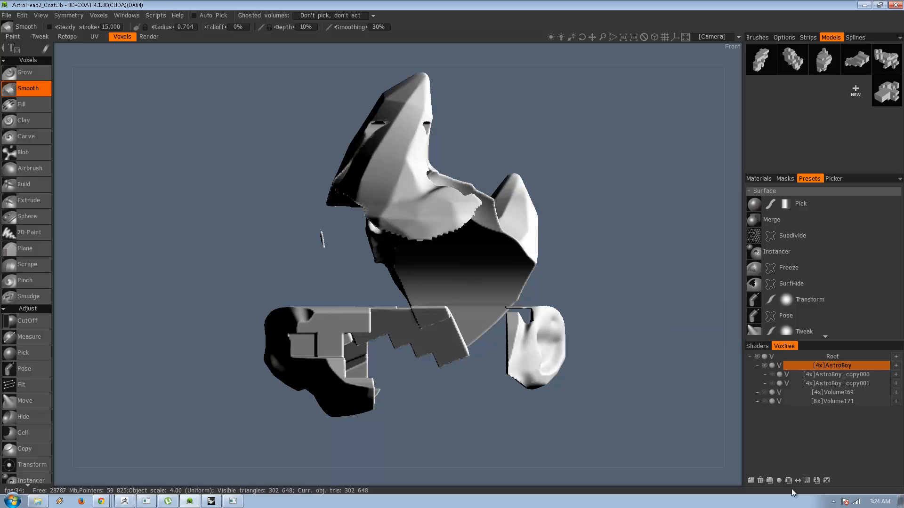
{"action": "left_click", "coordinate": [806, 480]}
{"action": "left_click", "coordinate": [347, 283]}
{"action": "middle_click_drag", "start_coordinate": [388, 230], "coordinate": [426, 264]}
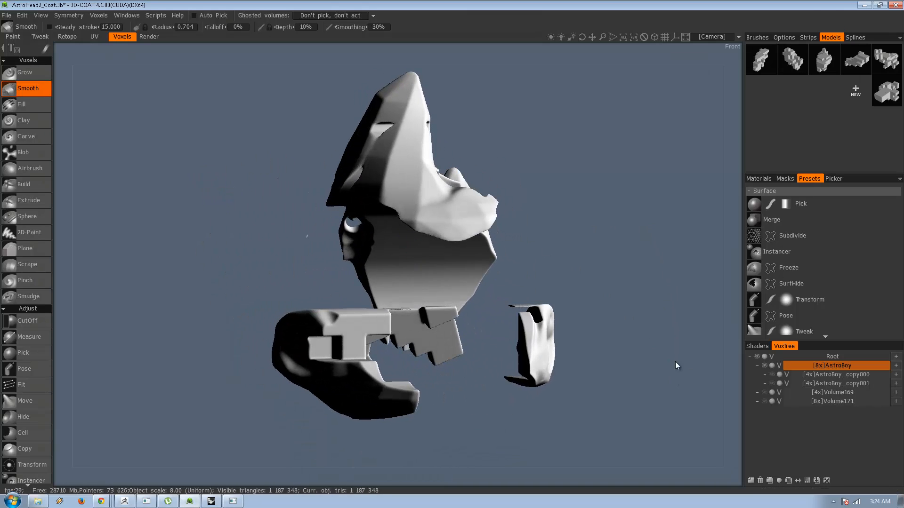
Show Volume171 again and smooth the rough patches and seam at the base of AstroBoy's tall horn.
{"action": "left_click", "coordinate": [764, 401]}
{"action": "mouse_move", "coordinate": [509, 346]}
{"action": "middle_mouse_down"}
{"action": "mouse_move", "coordinate": [589, 337]}
{"action": "mouse_move", "coordinate": [578, 360]}
{"action": "mouse_move", "coordinate": [497, 311]}
{"action": "middle_mouse_up"}
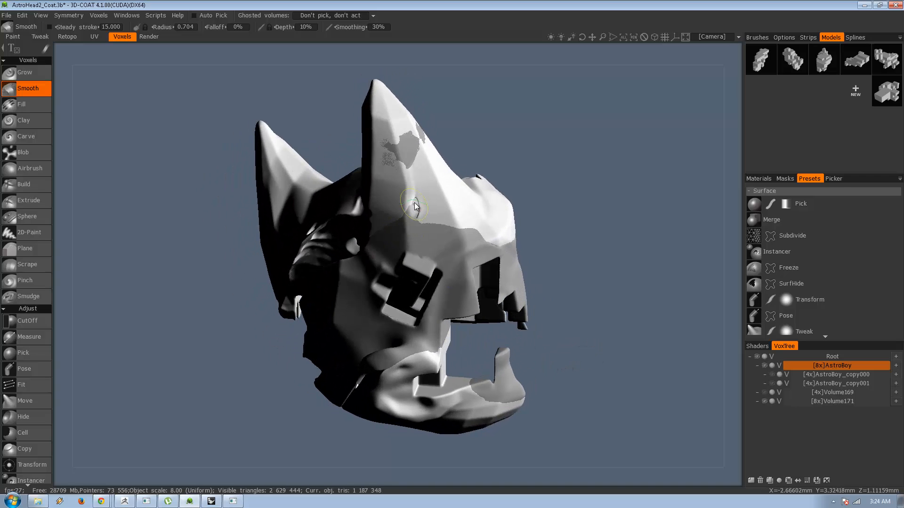
{"action": "mouse_move", "coordinate": [399, 228]}
{"action": "left_mouse_down"}
{"action": "mouse_move", "coordinate": [391, 207]}
{"action": "mouse_move", "coordinate": [413, 201]}
{"action": "mouse_move", "coordinate": [397, 229]}
{"action": "mouse_move", "coordinate": [403, 204]}
{"action": "mouse_move", "coordinate": [354, 246]}
{"action": "left_mouse_up"}
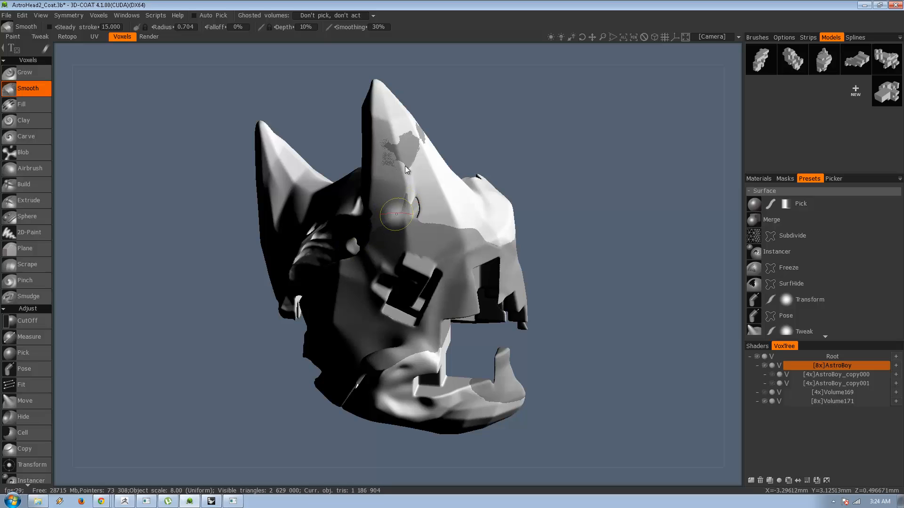
{"action": "mouse_move", "coordinate": [405, 165]}
{"action": "left_mouse_down"}
{"action": "mouse_move", "coordinate": [395, 142]}
{"action": "mouse_move", "coordinate": [406, 155]}
{"action": "mouse_move", "coordinate": [428, 134]}
{"action": "left_mouse_up"}
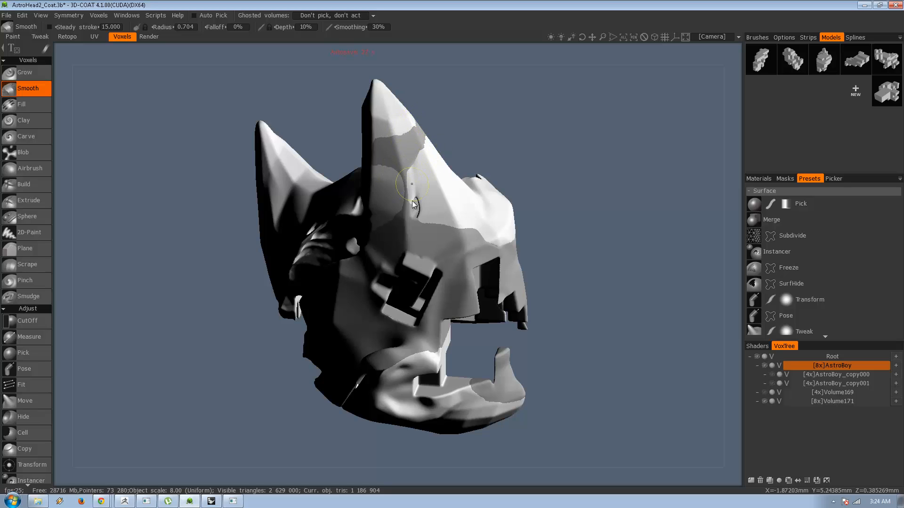
{"action": "left_click_drag", "start_coordinate": [442, 206], "coordinate": [454, 230]}
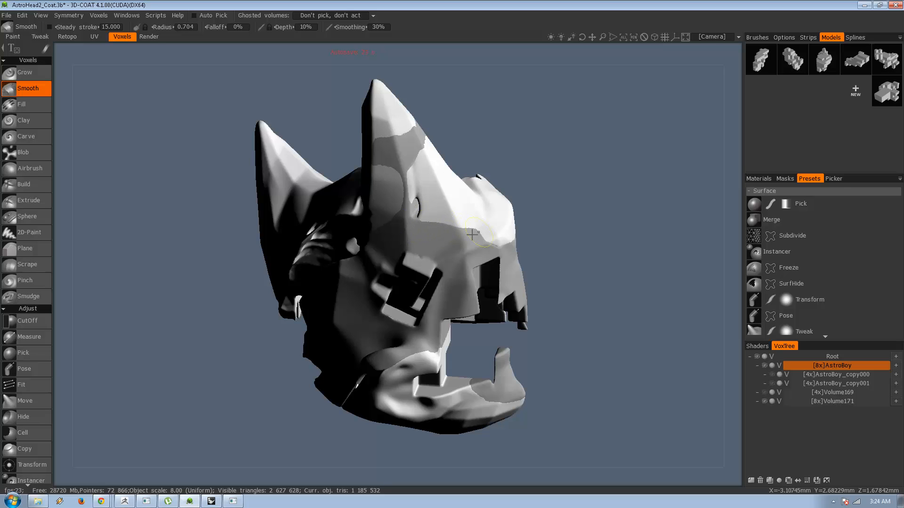
Smooth the AstroBoy volume along the rim of the large curved cutout between the two horns.
{"action": "mouse_move", "coordinate": [551, 246]}
{"action": "left_mouse_down"}
{"action": "mouse_move", "coordinate": [446, 236]}
{"action": "mouse_move", "coordinate": [370, 254]}
{"action": "mouse_move", "coordinate": [400, 250]}
{"action": "mouse_move", "coordinate": [433, 226]}
{"action": "left_mouse_up"}
{"action": "left_click_drag", "start_coordinate": [569, 172], "coordinate": [457, 168]}
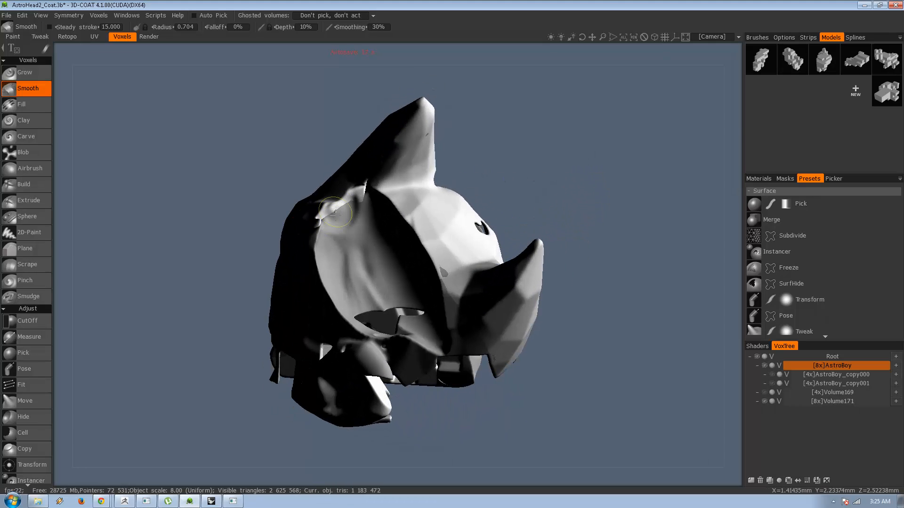
{"action": "left_click_drag", "start_coordinate": [356, 204], "coordinate": [365, 201]}
{"action": "mouse_move", "coordinate": [536, 224]}
{"action": "left_mouse_down"}
{"action": "mouse_move", "coordinate": [570, 182]}
{"action": "mouse_move", "coordinate": [584, 198]}
{"action": "left_mouse_up"}
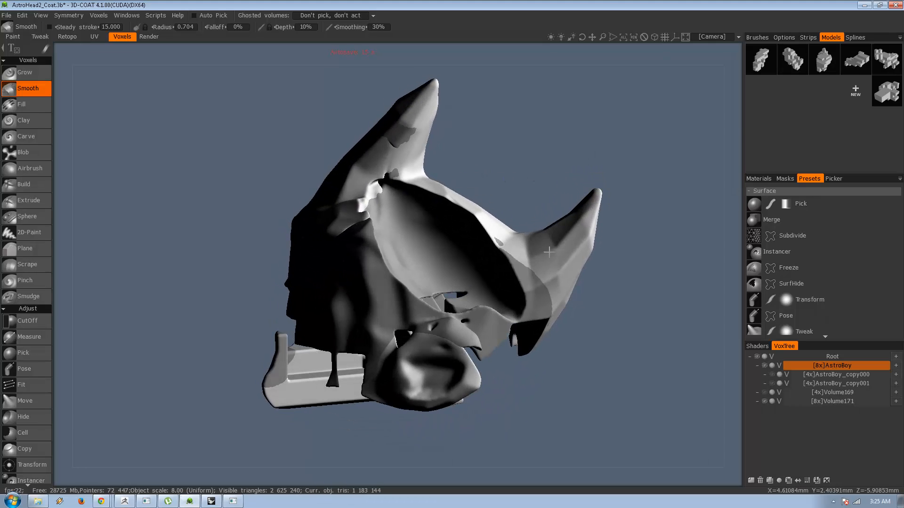
{"action": "left_click_drag", "start_coordinate": [504, 256], "coordinate": [523, 272]}
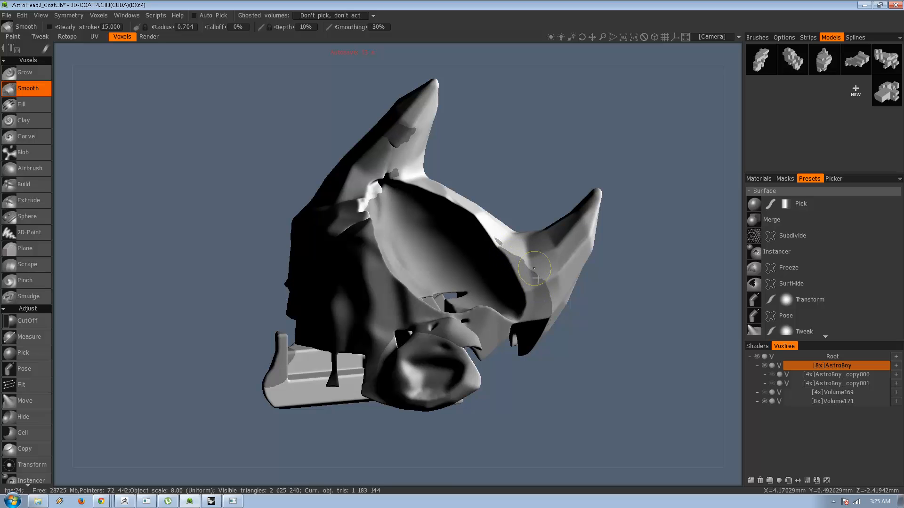
Smooth the AstroBoy volume around both ears, the jaw and the lower rear edge of the head.
{"action": "mouse_move", "coordinate": [524, 373]}
{"action": "left_mouse_down"}
{"action": "mouse_move", "coordinate": [574, 352]}
{"action": "mouse_move", "coordinate": [566, 357]}
{"action": "left_mouse_up"}
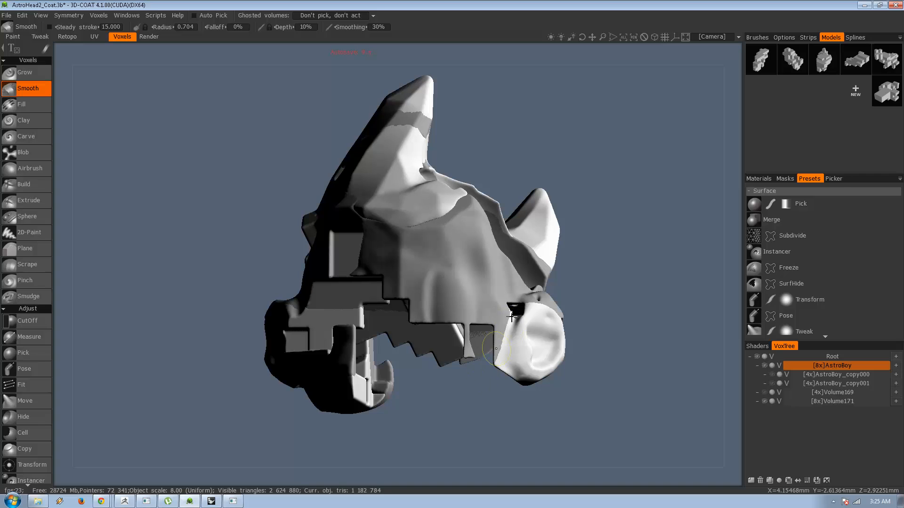
{"action": "mouse_move", "coordinate": [473, 411]}
{"action": "left_mouse_down"}
{"action": "mouse_move", "coordinate": [455, 388]}
{"action": "mouse_move", "coordinate": [589, 409]}
{"action": "mouse_move", "coordinate": [579, 414]}
{"action": "left_mouse_up"}
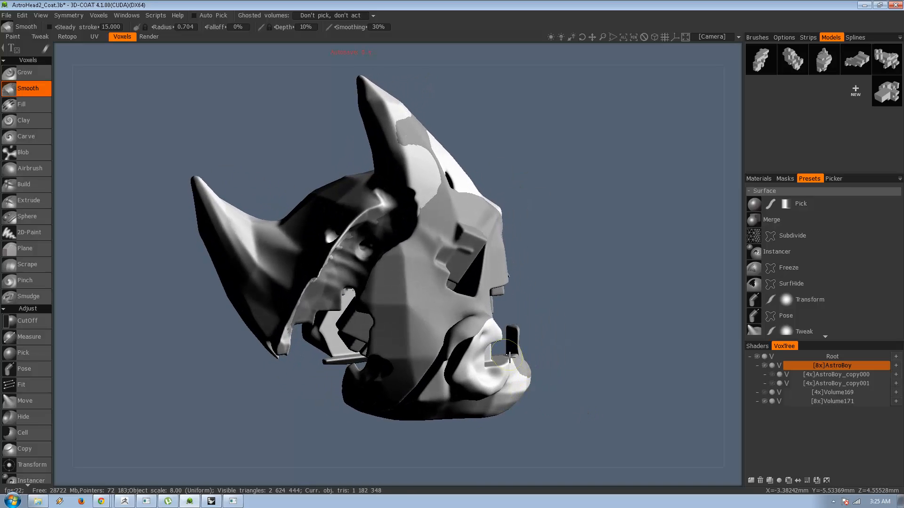
{"action": "left_click_drag", "start_coordinate": [442, 348], "coordinate": [470, 348]}
{"action": "mouse_move", "coordinate": [579, 347]}
{"action": "left_mouse_down"}
{"action": "mouse_move", "coordinate": [538, 333]}
{"action": "mouse_move", "coordinate": [501, 427]}
{"action": "left_mouse_up"}
{"action": "mouse_move", "coordinate": [527, 211]}
{"action": "left_mouse_down"}
{"action": "mouse_move", "coordinate": [560, 334]}
{"action": "mouse_move", "coordinate": [447, 335]}
{"action": "mouse_move", "coordinate": [464, 376]}
{"action": "left_mouse_up"}
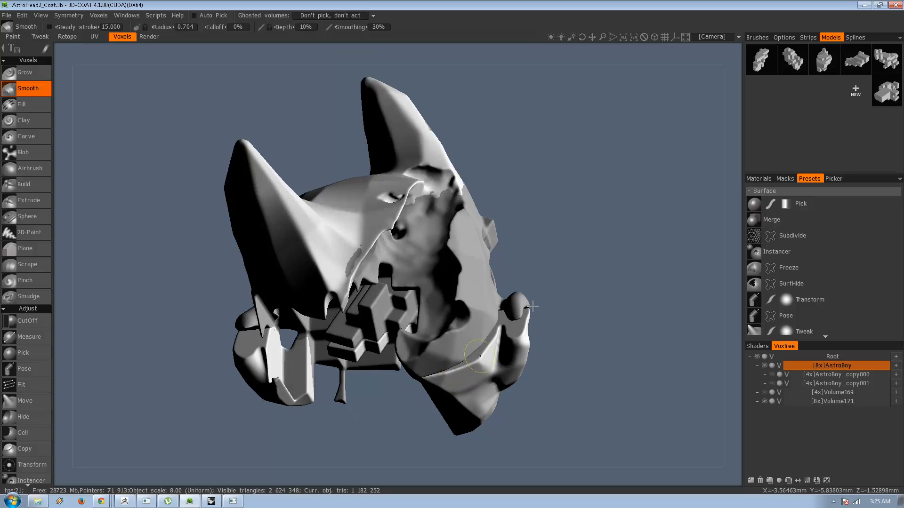
{"action": "left_click_drag", "start_coordinate": [532, 307], "coordinate": [603, 337]}
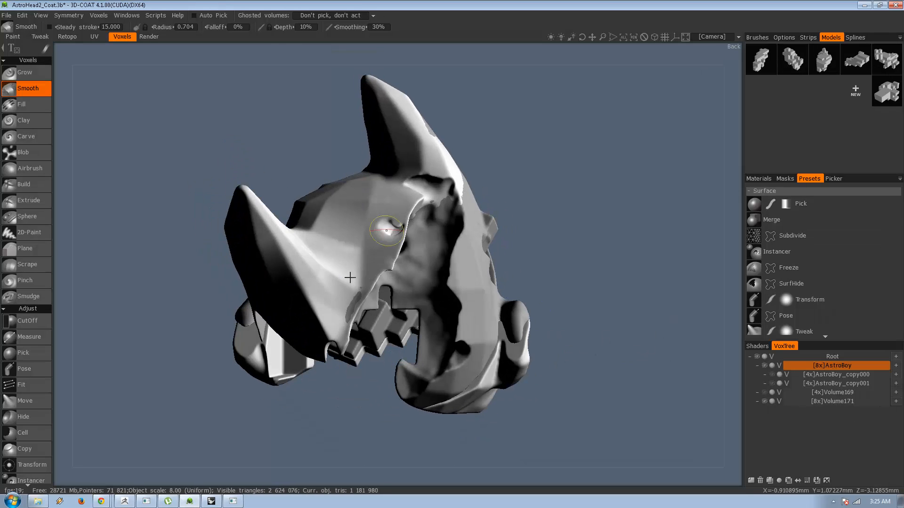
Smooth the AstroBoy volume around the small hole on the back of the head beside the large cutout.
{"action": "left_click_drag", "start_coordinate": [329, 395], "coordinate": [405, 371]}
{"action": "mouse_move", "coordinate": [505, 406]}
{"action": "left_mouse_down"}
{"action": "mouse_move", "coordinate": [362, 400]}
{"action": "mouse_move", "coordinate": [317, 420]}
{"action": "left_mouse_up"}
{"action": "mouse_move", "coordinate": [569, 228]}
{"action": "left_mouse_down"}
{"action": "mouse_move", "coordinate": [415, 279]}
{"action": "mouse_move", "coordinate": [329, 208]}
{"action": "mouse_move", "coordinate": [258, 240]}
{"action": "mouse_move", "coordinate": [192, 246]}
{"action": "mouse_move", "coordinate": [196, 235]}
{"action": "mouse_move", "coordinate": [355, 238]}
{"action": "mouse_move", "coordinate": [394, 257]}
{"action": "mouse_move", "coordinate": [571, 252]}
{"action": "mouse_move", "coordinate": [653, 268]}
{"action": "left_mouse_up"}
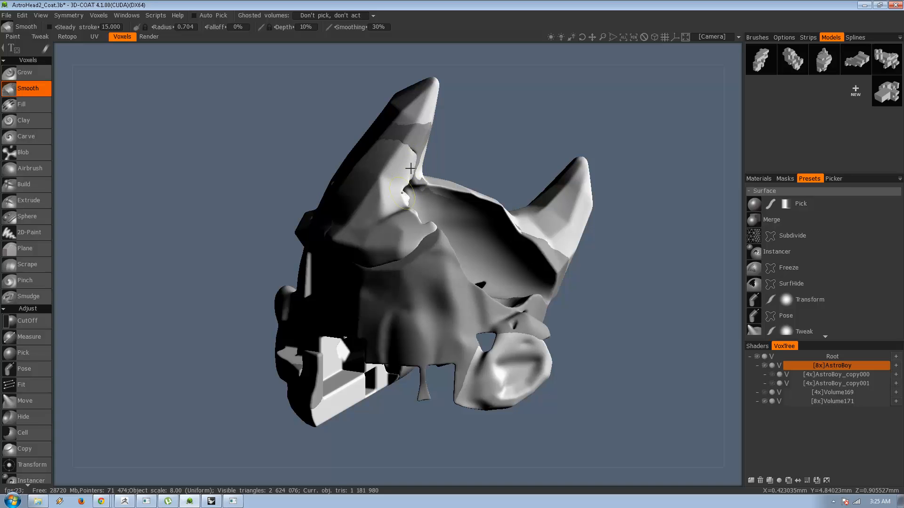
Smooth the AstroBoy volume's jagged edges at the base of the tall horn and down its seams.
{"action": "mouse_move", "coordinate": [665, 244]}
{"action": "left_mouse_down"}
{"action": "mouse_move", "coordinate": [595, 256]}
{"action": "mouse_move", "coordinate": [558, 202]}
{"action": "mouse_move", "coordinate": [538, 216]}
{"action": "mouse_move", "coordinate": [638, 259]}
{"action": "mouse_move", "coordinate": [626, 254]}
{"action": "left_mouse_up"}
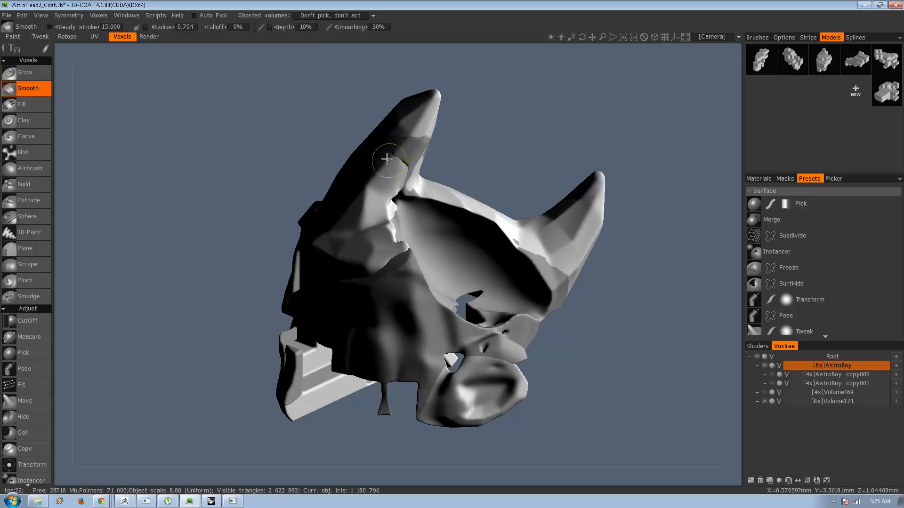
{"action": "left_click_drag", "start_coordinate": [399, 200], "coordinate": [404, 203]}
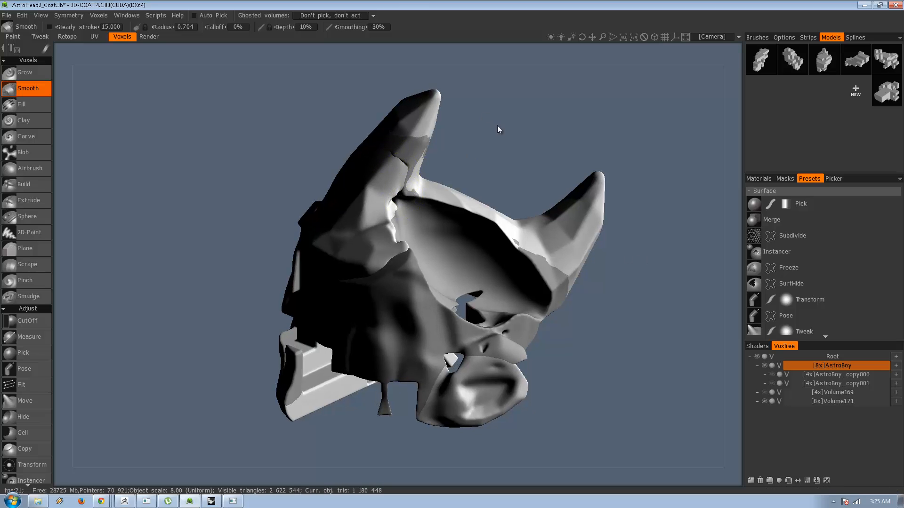
{"action": "left_click_drag", "start_coordinate": [498, 125], "coordinate": [571, 105]}
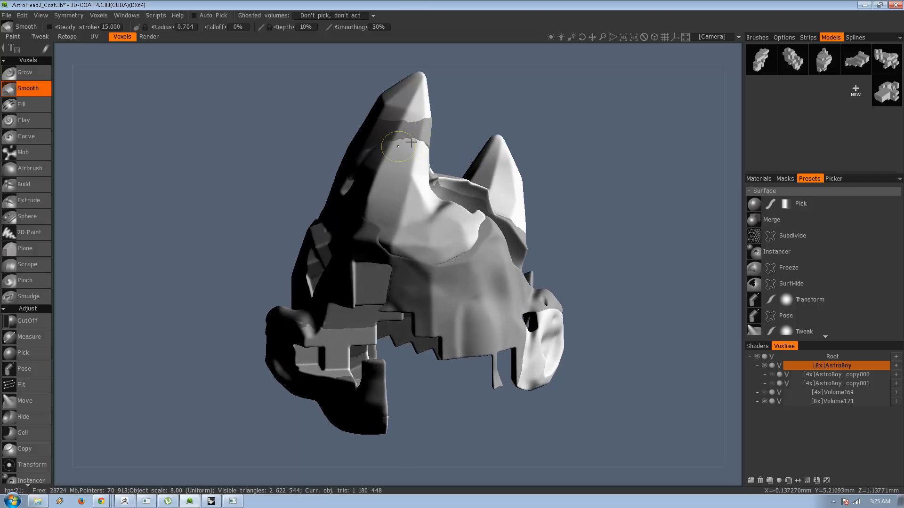
{"action": "mouse_move", "coordinate": [455, 108]}
{"action": "left_mouse_down"}
{"action": "mouse_move", "coordinate": [540, 109]}
{"action": "mouse_move", "coordinate": [561, 125]}
{"action": "mouse_move", "coordinate": [542, 136]}
{"action": "left_mouse_up"}
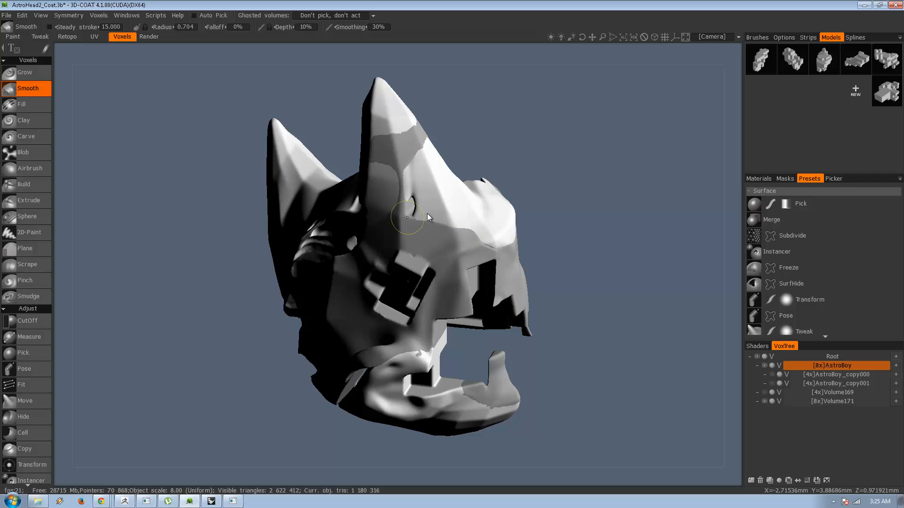
{"action": "mouse_move", "coordinate": [524, 267]}
{"action": "left_mouse_down"}
{"action": "mouse_move", "coordinate": [612, 248]}
{"action": "mouse_move", "coordinate": [545, 246]}
{"action": "mouse_move", "coordinate": [622, 221]}
{"action": "mouse_move", "coordinate": [551, 259]}
{"action": "mouse_move", "coordinate": [476, 226]}
{"action": "left_mouse_up"}
Select Volume171 and smooth it along the tall horn's gap, the face side and the blocky mouth opening.
{"action": "left_click", "coordinate": [807, 401]}
{"action": "left_click_drag", "start_coordinate": [423, 178], "coordinate": [409, 144]}
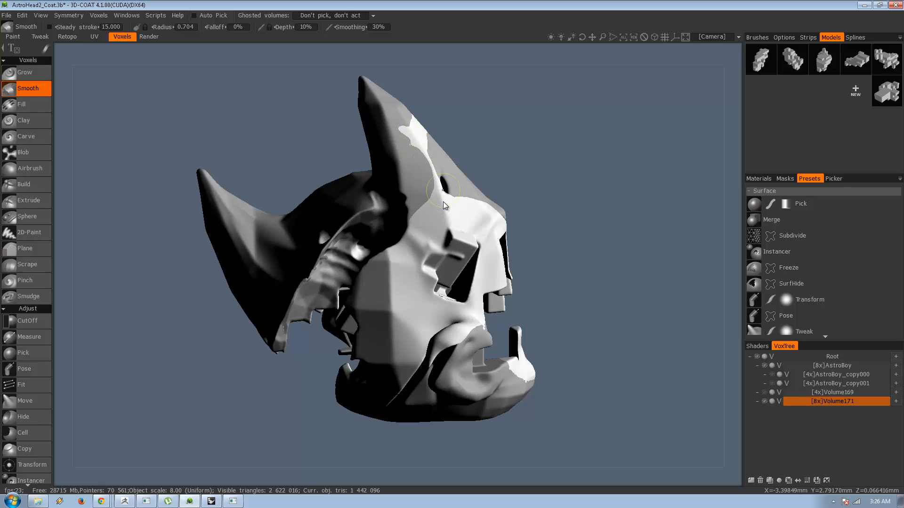
{"action": "mouse_move", "coordinate": [564, 259]}
{"action": "left_mouse_down"}
{"action": "mouse_move", "coordinate": [438, 271]}
{"action": "mouse_move", "coordinate": [454, 277]}
{"action": "left_mouse_up"}
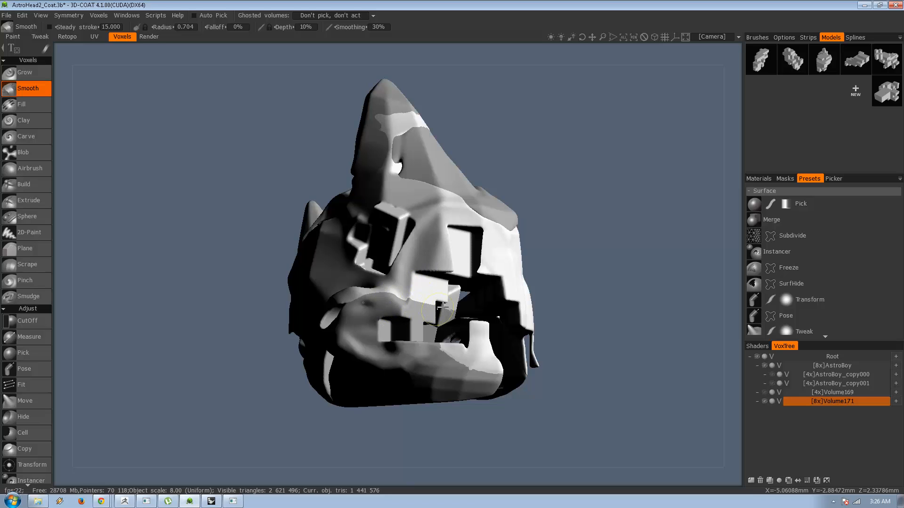
{"action": "left_click_drag", "start_coordinate": [401, 364], "coordinate": [465, 356]}
{"action": "mouse_move", "coordinate": [572, 313]}
{"action": "left_mouse_down"}
{"action": "mouse_move", "coordinate": [480, 286]}
{"action": "mouse_move", "coordinate": [463, 302]}
{"action": "left_mouse_up"}
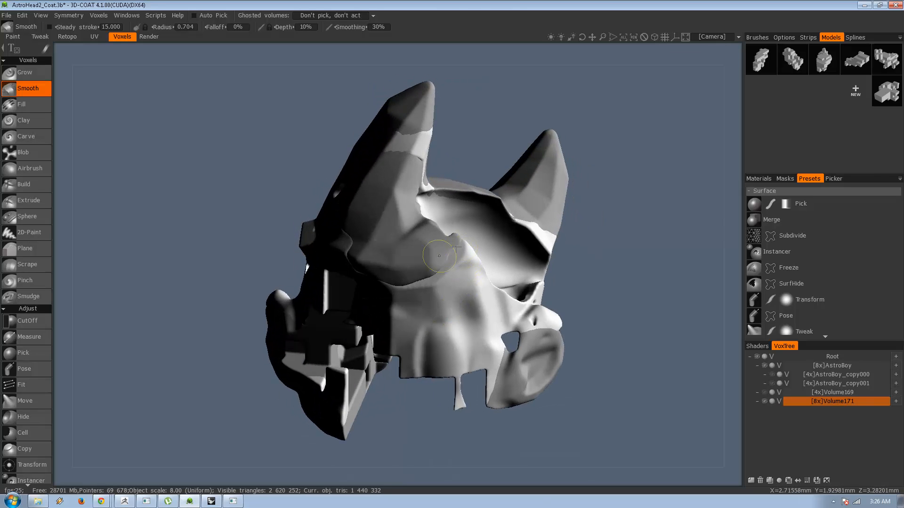
Smooth Volume171 around the large cutout's rim, the ear area and the blocky edges under the head.
{"action": "mouse_move", "coordinate": [571, 360]}
{"action": "left_mouse_down"}
{"action": "mouse_move", "coordinate": [494, 347]}
{"action": "mouse_move", "coordinate": [415, 388]}
{"action": "left_mouse_up"}
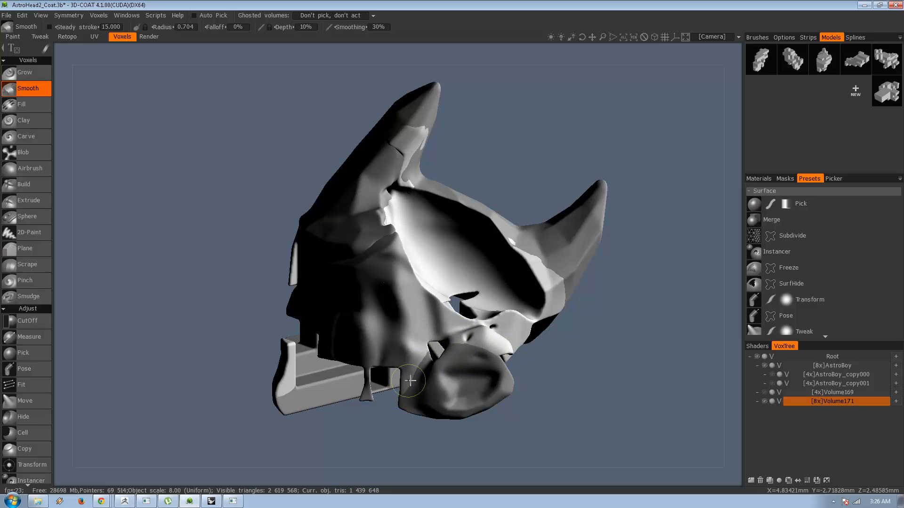
{"action": "mouse_move", "coordinate": [607, 352]}
{"action": "left_mouse_down"}
{"action": "mouse_move", "coordinate": [497, 323]}
{"action": "mouse_move", "coordinate": [560, 357]}
{"action": "mouse_move", "coordinate": [505, 333]}
{"action": "left_mouse_up"}
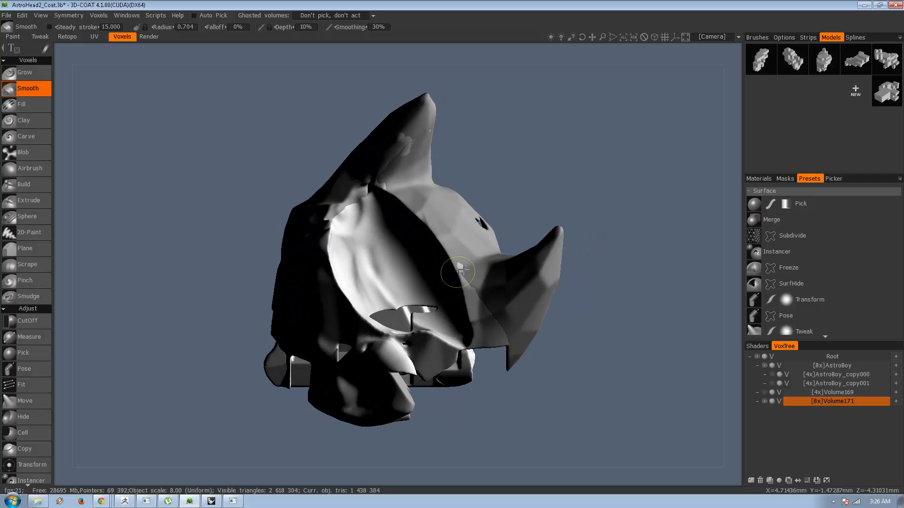
{"action": "left_click_drag", "start_coordinate": [577, 270], "coordinate": [591, 348]}
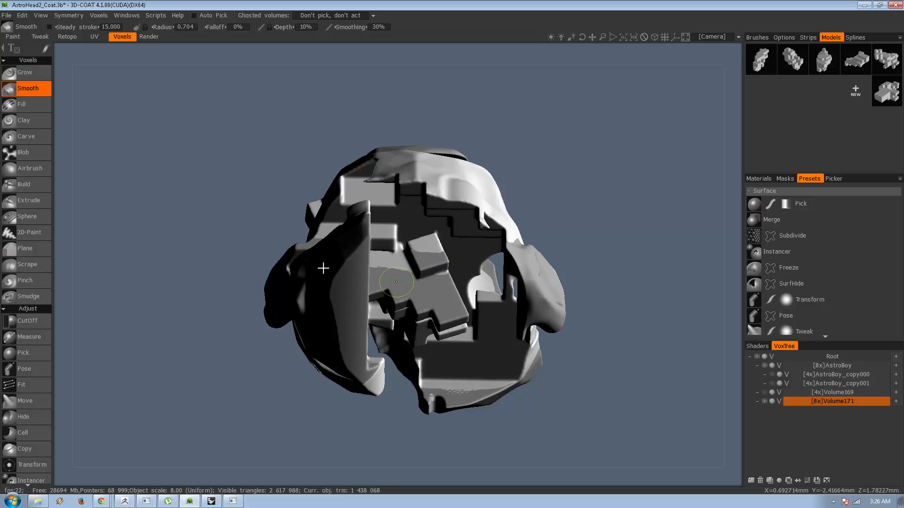
{"action": "left_click_drag", "start_coordinate": [611, 196], "coordinate": [650, 290]}
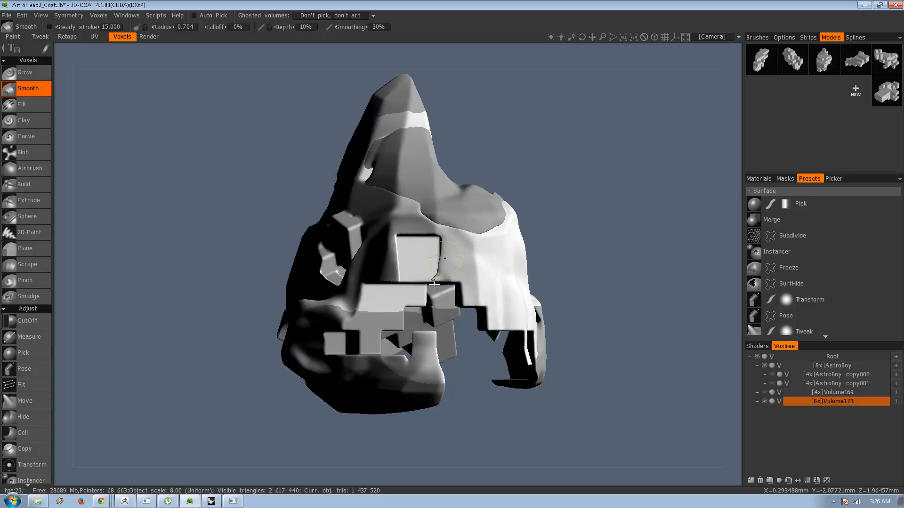
Try the third and fourth block models, and load the fifth one with Merge over the head.
{"action": "left_click_drag", "start_coordinate": [569, 258], "coordinate": [732, 144]}
{"action": "left_click", "coordinate": [827, 68]}
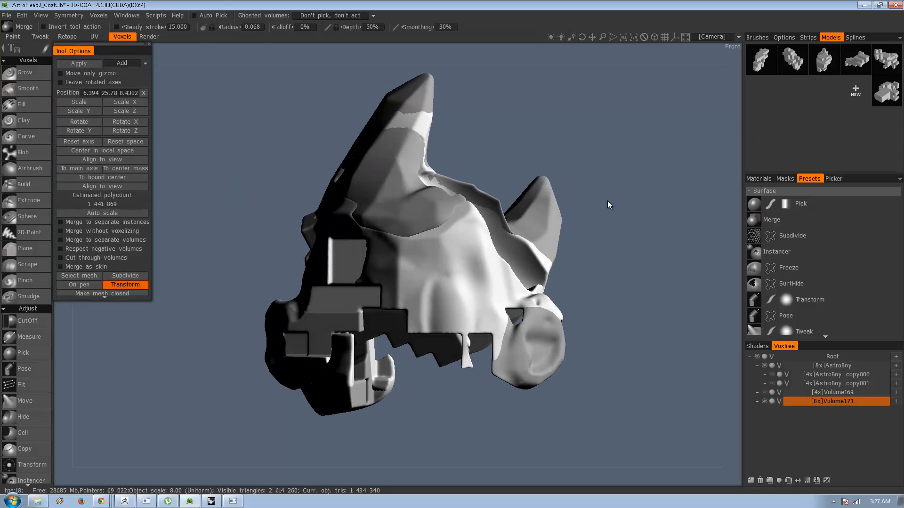
{"action": "left_click", "coordinate": [863, 61]}
{"action": "left_click_drag", "start_coordinate": [635, 166], "coordinate": [617, 174]}
{"action": "left_click", "coordinate": [885, 61]}
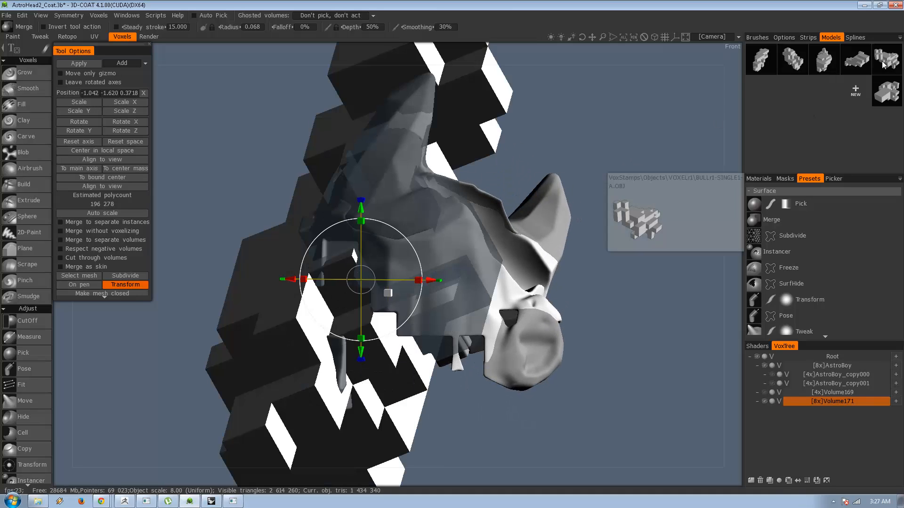
{"action": "right_click_drag", "start_coordinate": [579, 137], "coordinate": [467, 208]}
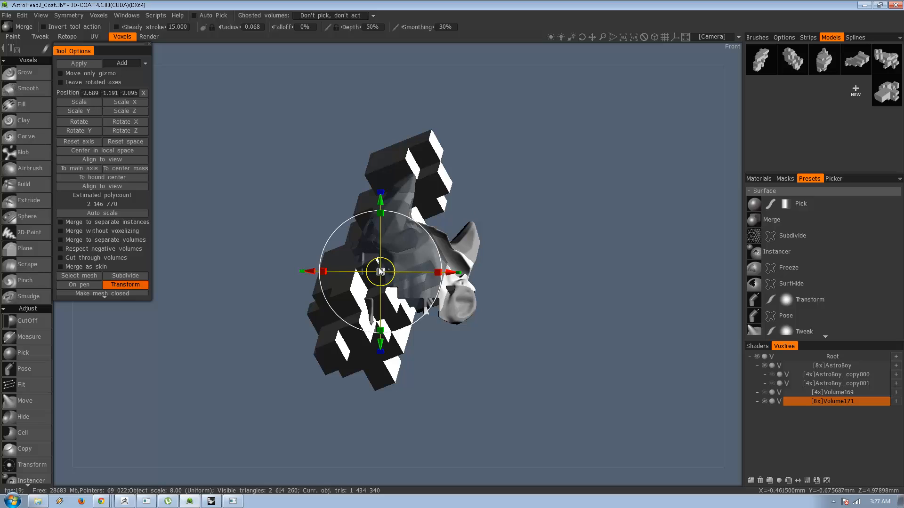
Scale the block model down and move it to the underside of the head, checking front and back views.
{"action": "left_click_drag", "start_coordinate": [379, 271], "coordinate": [422, 311]}
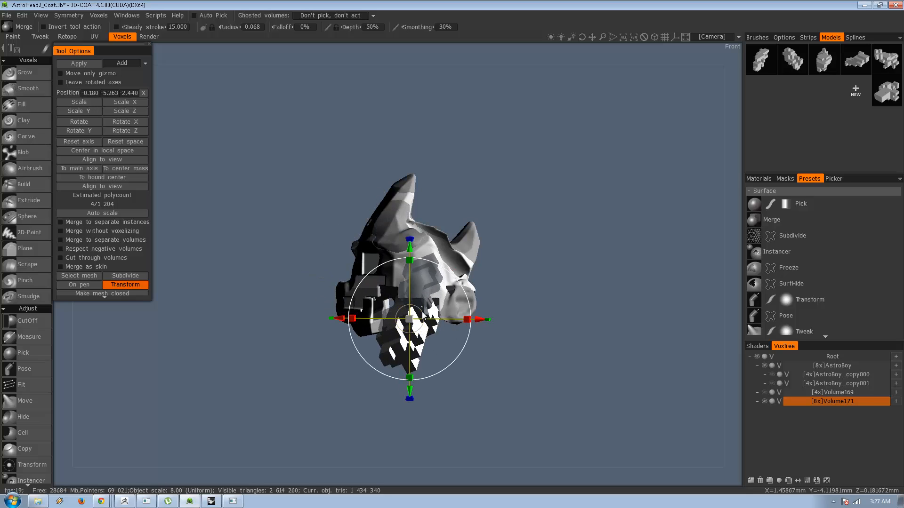
{"action": "left_click_drag", "start_coordinate": [467, 292], "coordinate": [470, 360]}
{"action": "key", "text": "KP_4"}
{"action": "left_click_drag", "start_coordinate": [434, 305], "coordinate": [408, 325], "text": "alt"}
{"action": "left_click_drag", "start_coordinate": [531, 345], "coordinate": [509, 348], "text": "alt"}
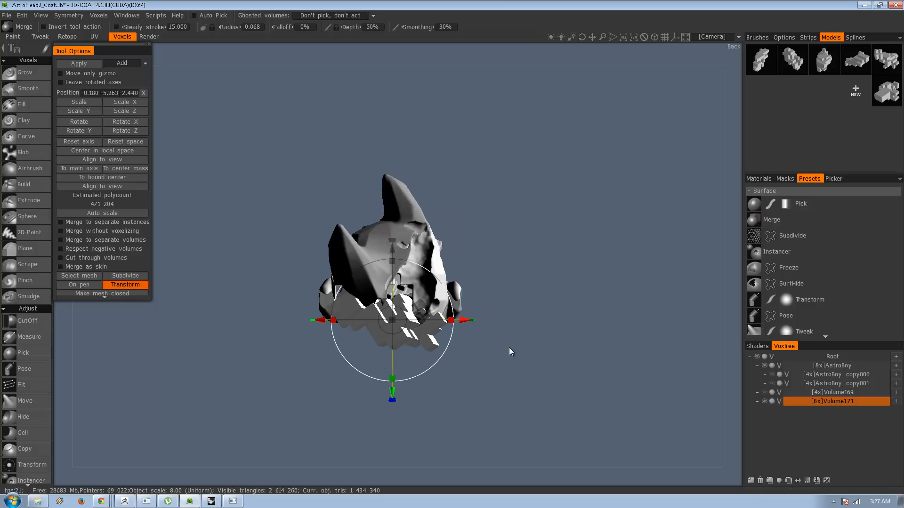
{"action": "key", "text": "KP_8"}
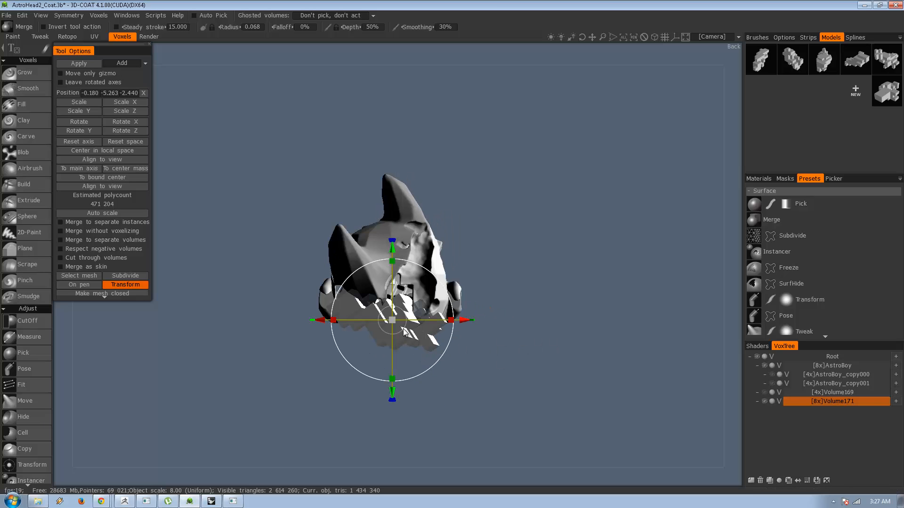
Raise the block model into the lower back of the head and enlarge it to span the head's width.
{"action": "mouse_move", "coordinate": [403, 329]}
{"action": "left_mouse_down"}
{"action": "mouse_move", "coordinate": [407, 308]}
{"action": "mouse_move", "coordinate": [396, 322]}
{"action": "left_mouse_up"}
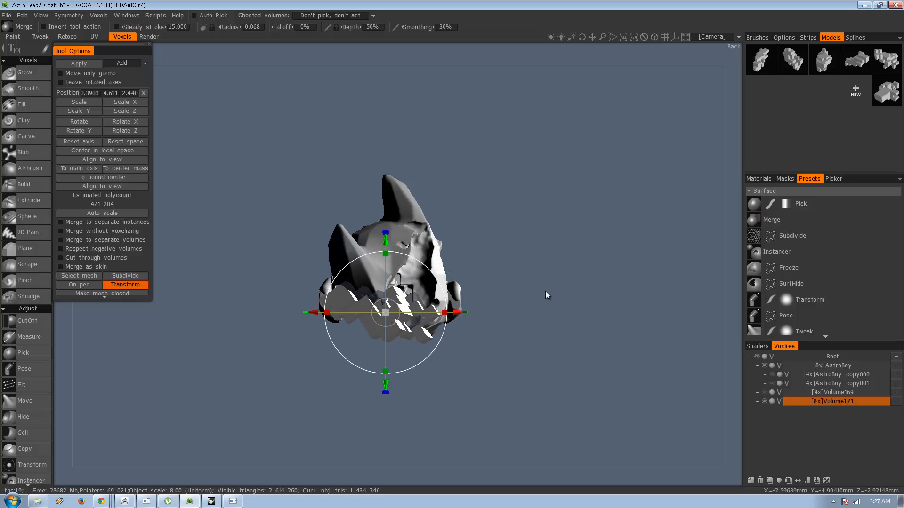
{"action": "left_click_drag", "start_coordinate": [545, 291], "coordinate": [500, 298], "text": "alt"}
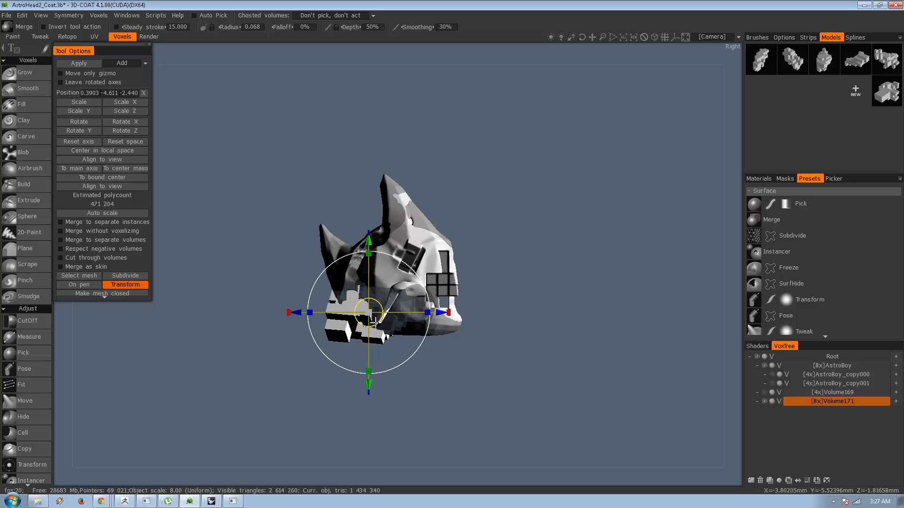
{"action": "left_click_drag", "start_coordinate": [375, 321], "coordinate": [424, 359]}
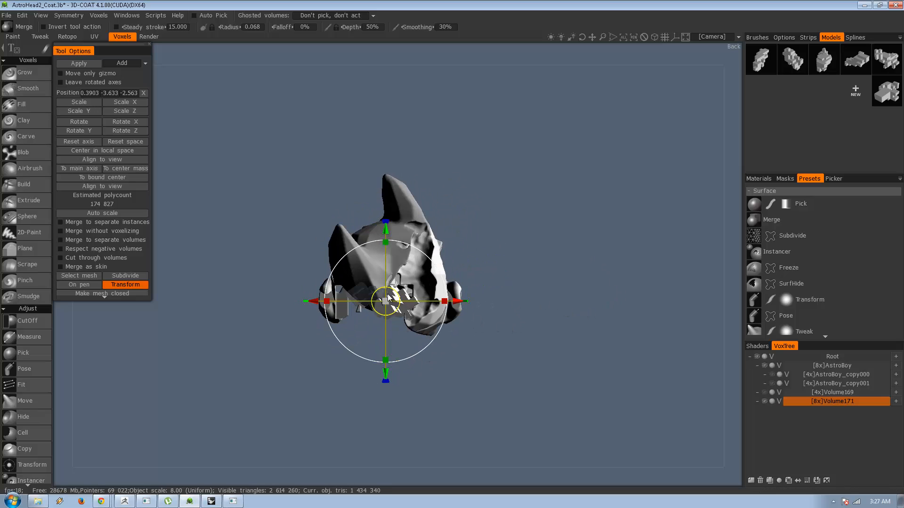
{"action": "left_click_drag", "start_coordinate": [385, 303], "coordinate": [412, 301]}
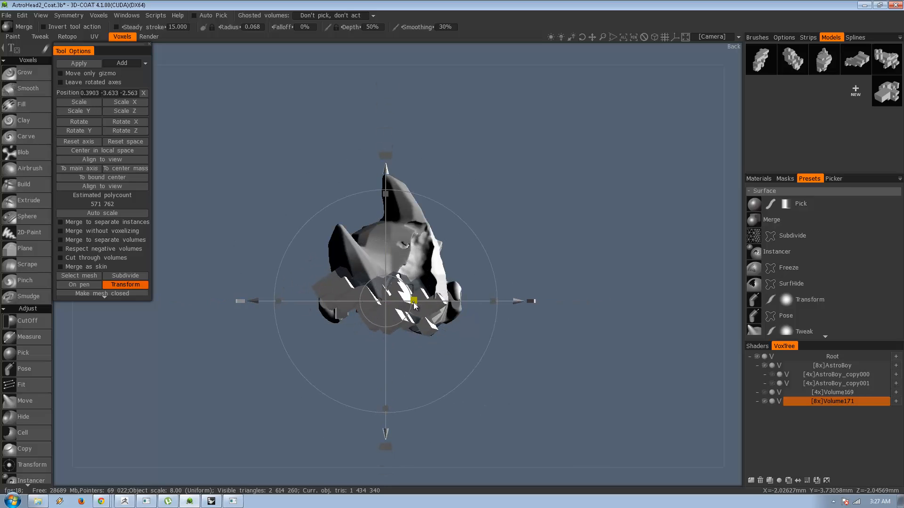
Lower the block model beneath the head and shift it forward under the ear in the side view.
{"action": "left_click_drag", "start_coordinate": [528, 231], "coordinate": [443, 264]}
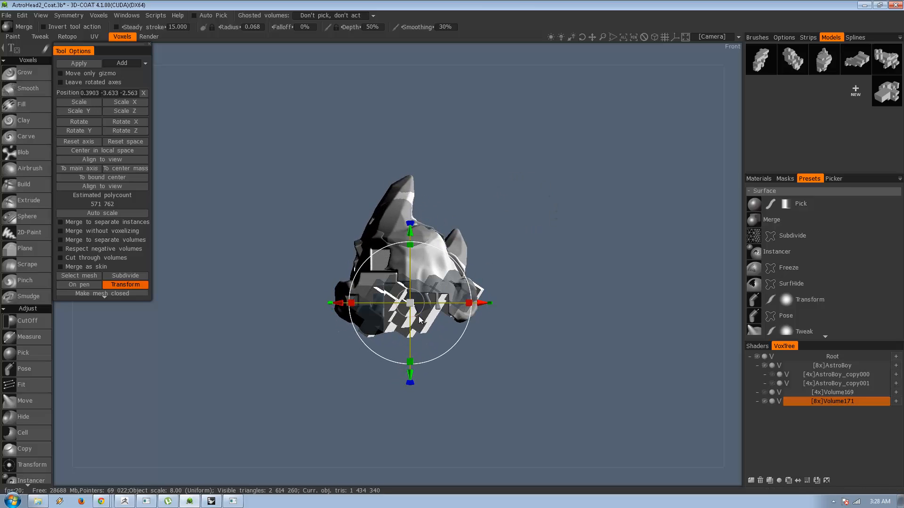
{"action": "left_click_drag", "start_coordinate": [418, 313], "coordinate": [420, 341]}
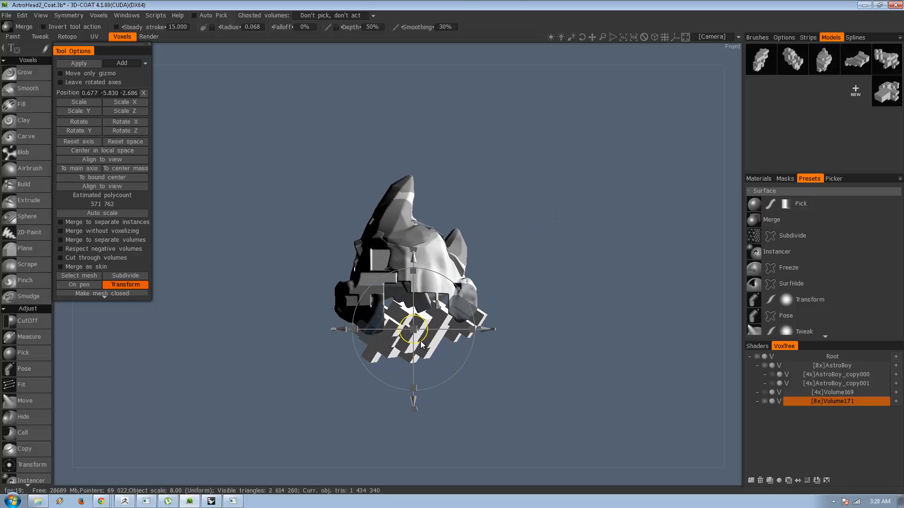
{"action": "left_click_drag", "start_coordinate": [540, 244], "coordinate": [400, 268]}
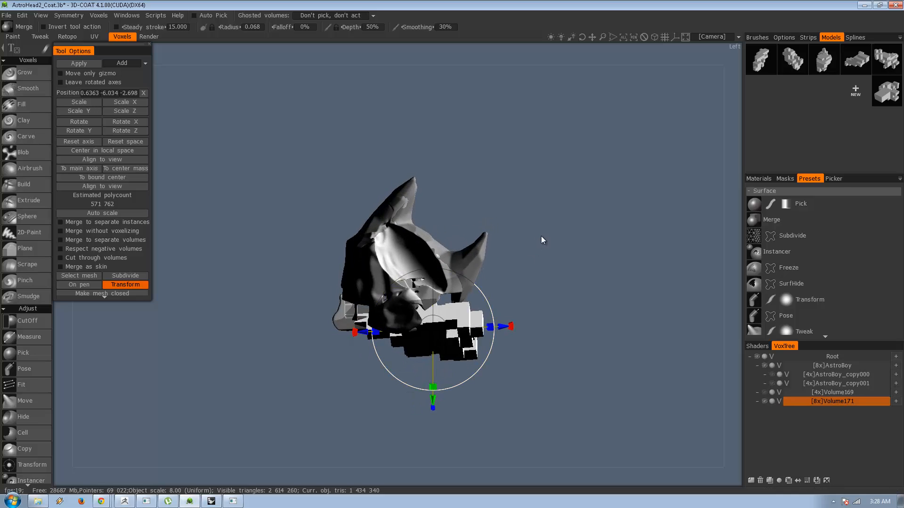
{"action": "left_click_drag", "start_coordinate": [541, 236], "coordinate": [558, 238]}
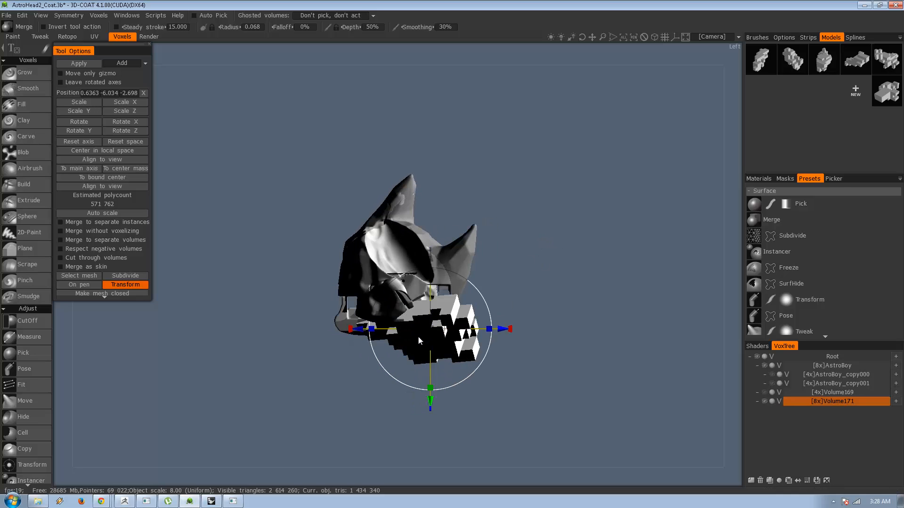
{"action": "left_click_drag", "start_coordinate": [418, 337], "coordinate": [398, 329], "text": "alt"}
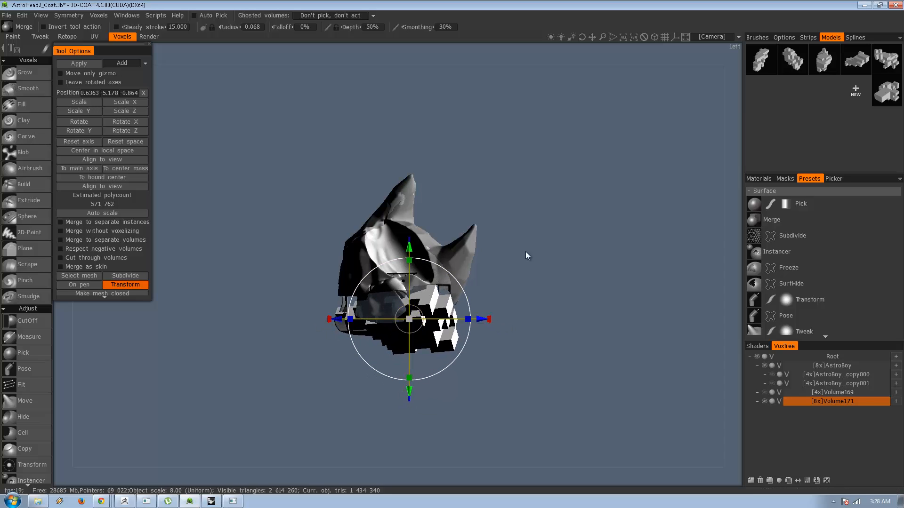
Center the block model across the head's lower half at about -0.013, -4.243, -0.953 and add a new volume layer.
{"action": "left_click_drag", "start_coordinate": [526, 254], "coordinate": [489, 294], "text": "alt"}
{"action": "left_click_drag", "start_coordinate": [473, 324], "coordinate": [581, 286], "text": "alt"}
{"action": "left_click_drag", "start_coordinate": [464, 294], "coordinate": [483, 308]}
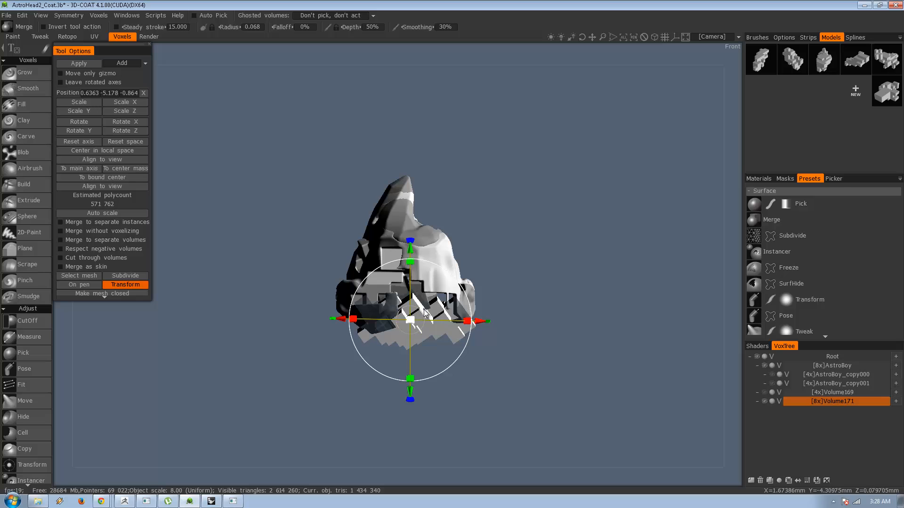
{"action": "left_click_drag", "start_coordinate": [419, 312], "coordinate": [411, 300]}
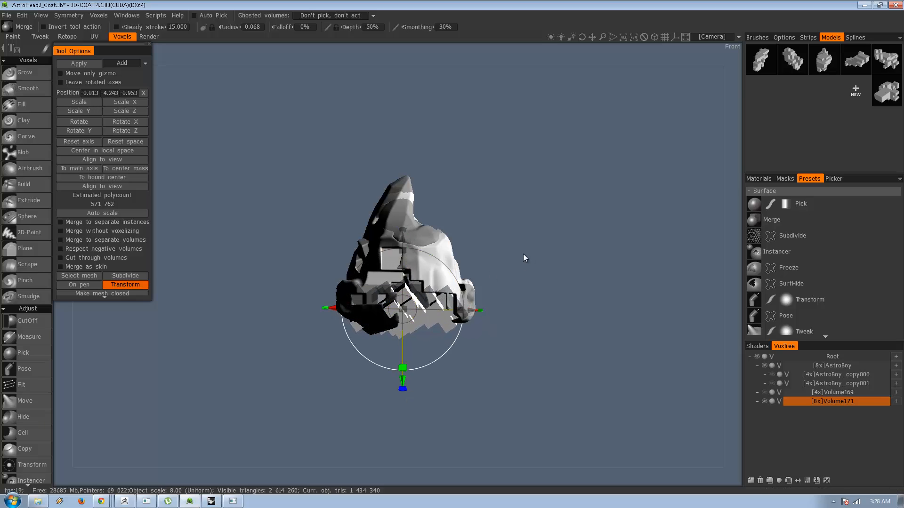
{"action": "left_click_drag", "start_coordinate": [523, 254], "coordinate": [573, 256], "text": "alt"}
{"action": "key", "text": "KP_2"}
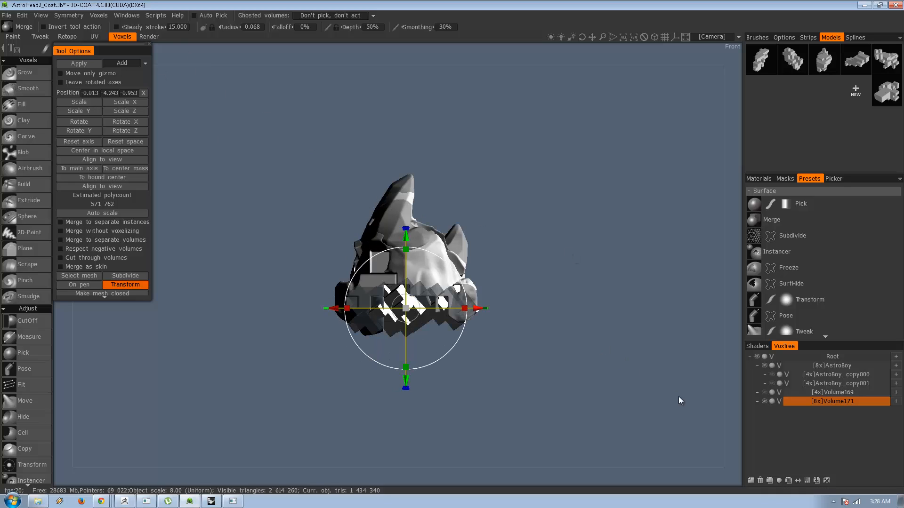
{"action": "left_click", "coordinate": [750, 481]}
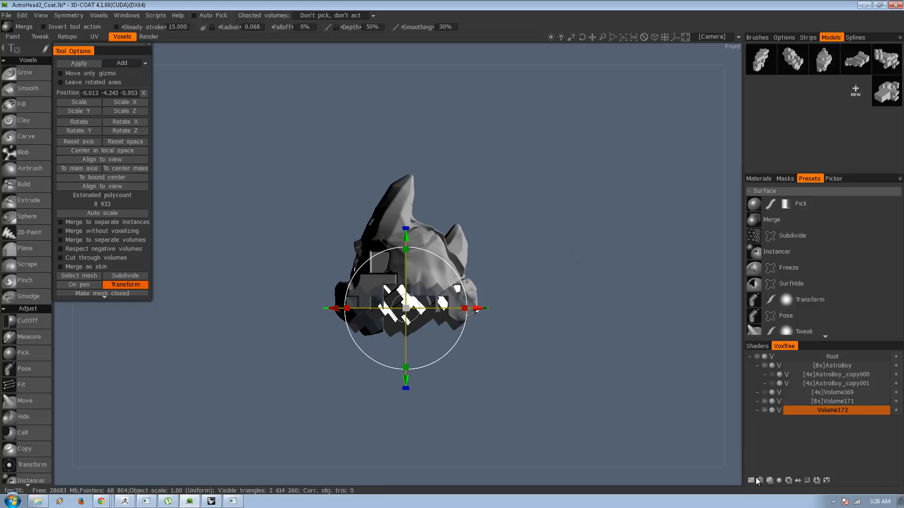
Raise the density of the new volume layer Volume172 to 8x and merge the positioned block model into it.
{"action": "left_click", "coordinate": [805, 481]}
{"action": "left_click", "coordinate": [334, 279]}
{"action": "left_click", "coordinate": [807, 481]}
{"action": "left_click", "coordinate": [340, 278]}
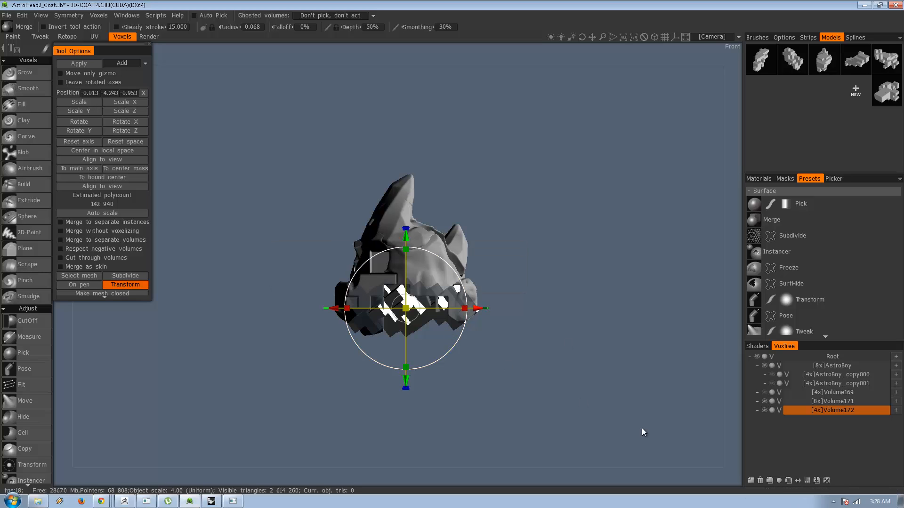
{"action": "left_click", "coordinate": [808, 485]}
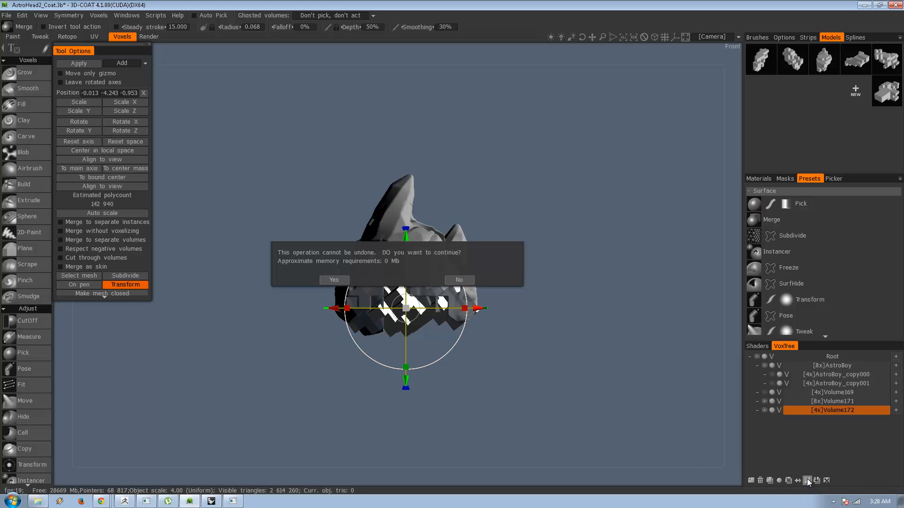
{"action": "left_click", "coordinate": [335, 280]}
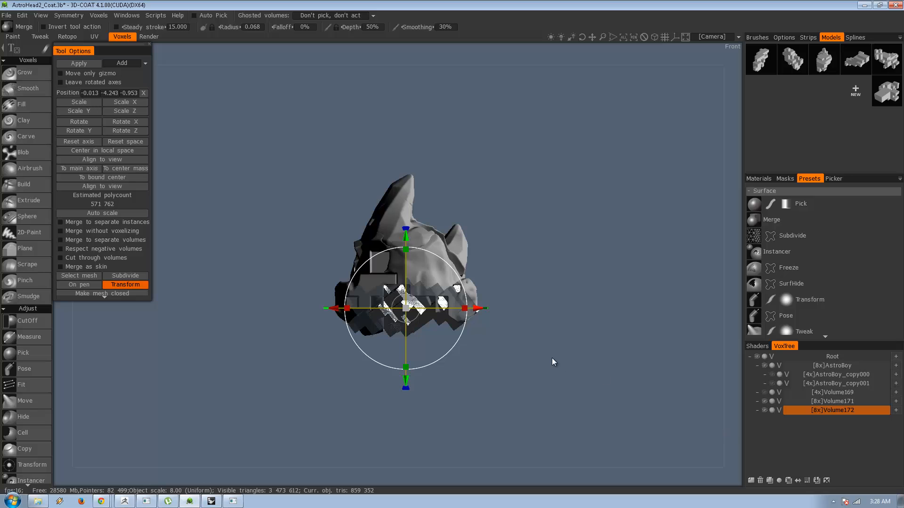
{"action": "left_click_drag", "start_coordinate": [577, 347], "coordinate": [631, 342]}
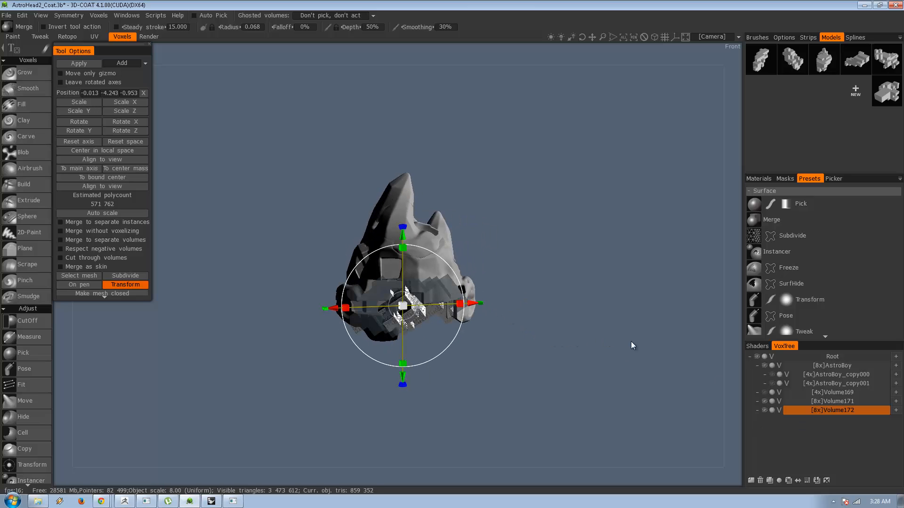
Load cookie_bird.eps as the shape for the CutOff tool with the head seen from behind.
{"action": "left_click", "coordinate": [49, 322]}
{"action": "left_click_drag", "start_coordinate": [326, 342], "coordinate": [290, 296]}
{"action": "middle_click_drag", "start_coordinate": [277, 271], "coordinate": [403, 363]}
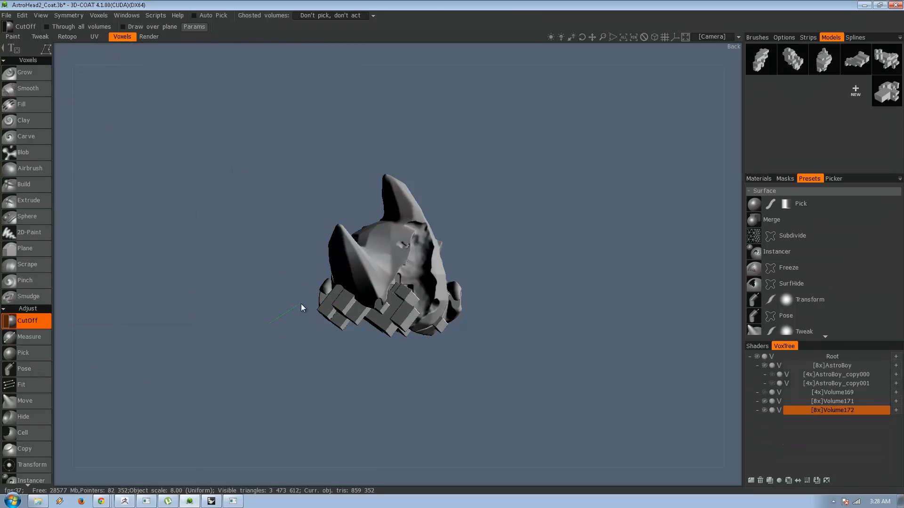
{"action": "left_click", "coordinate": [313, 308]}
{"action": "key", "text": "Escape"}
{"action": "mouse_move", "coordinate": [47, 53]}
{"action": "left_click", "coordinate": [330, 76]}
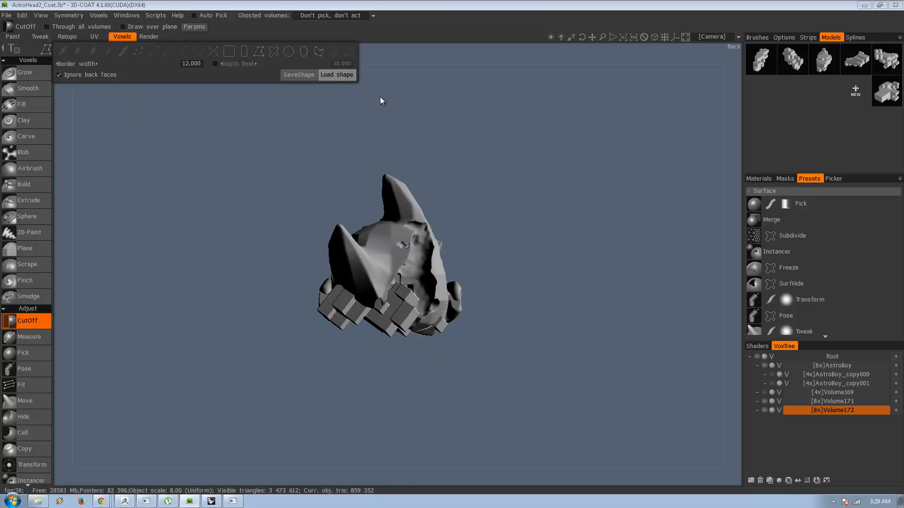
{"action": "left_click", "coordinate": [409, 281]}
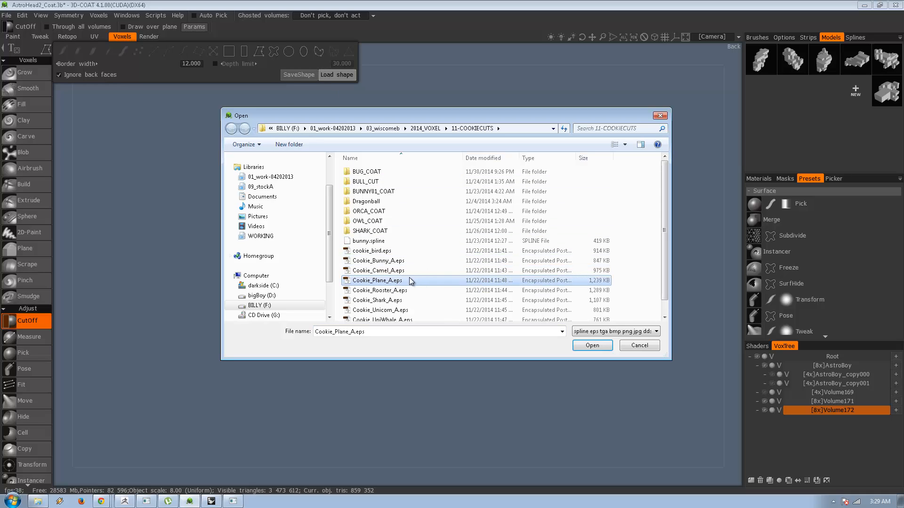
{"action": "double_click", "coordinate": [375, 251]}
{"action": "left_click", "coordinate": [550, 225]}
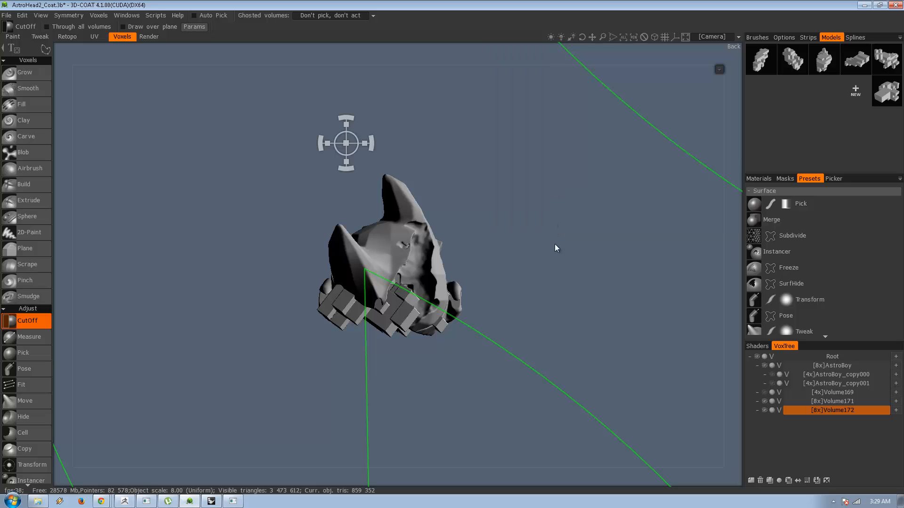
Shrink the bird curve to roughly the head's size, tilt it and place it over the head.
{"action": "scroll", "coordinate": [436, 273], "scroll_direction": "down", "scroll_amount": 6}
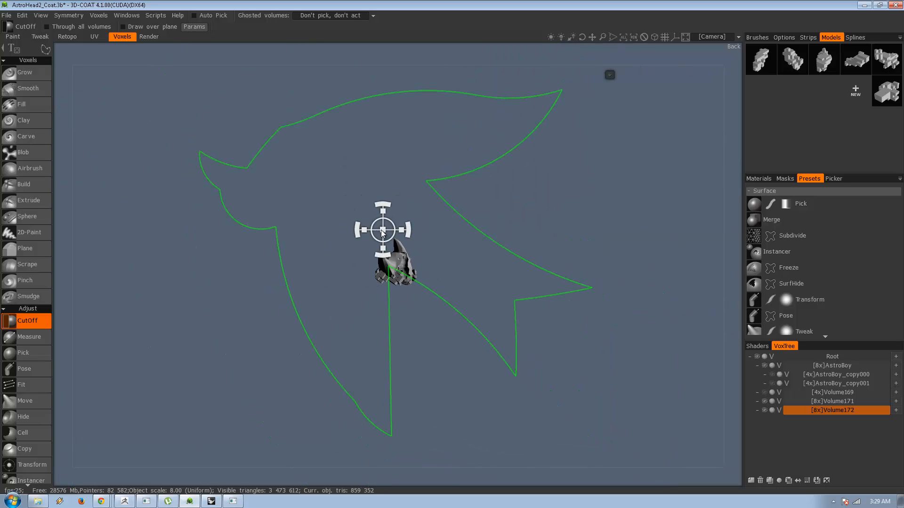
{"action": "left_click_drag", "start_coordinate": [381, 230], "coordinate": [264, 251]}
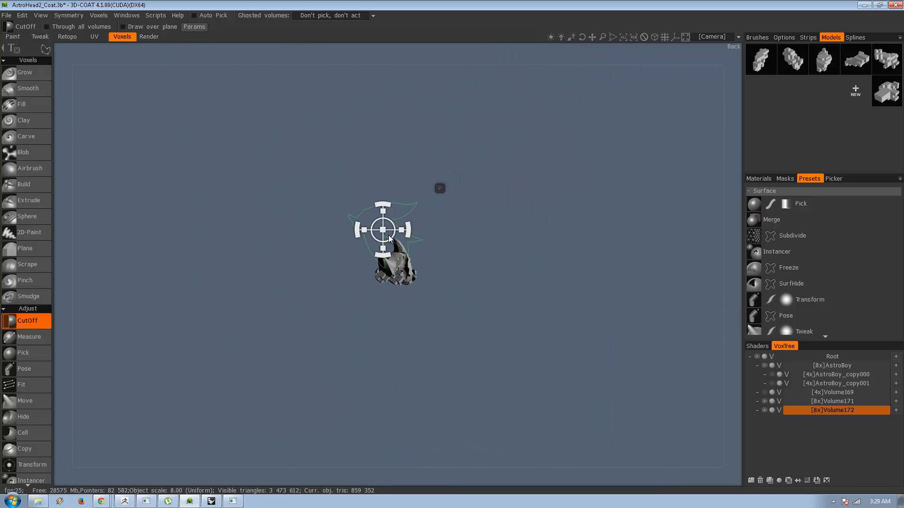
{"action": "left_click_drag", "start_coordinate": [388, 235], "coordinate": [412, 274]}
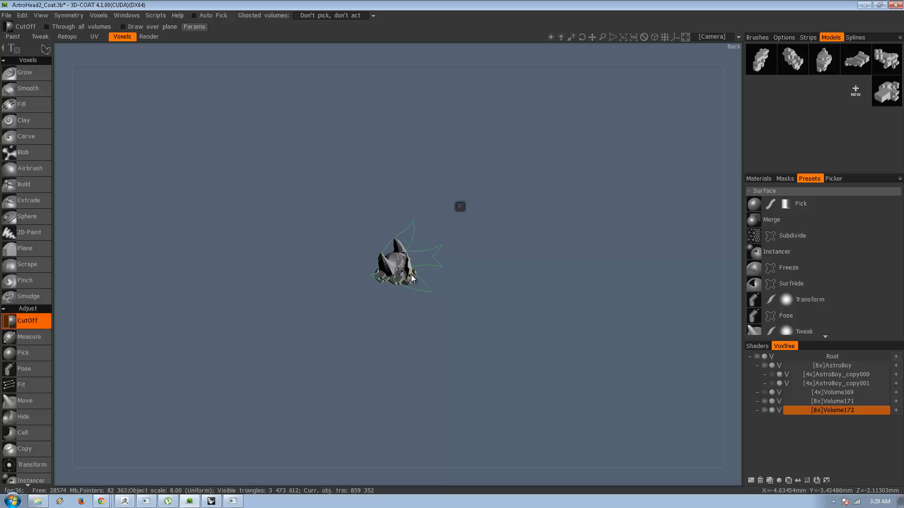
Try cutting off the block volume with the bird curve, inspect the cut and undo it.
{"action": "left_click", "coordinate": [460, 207]}
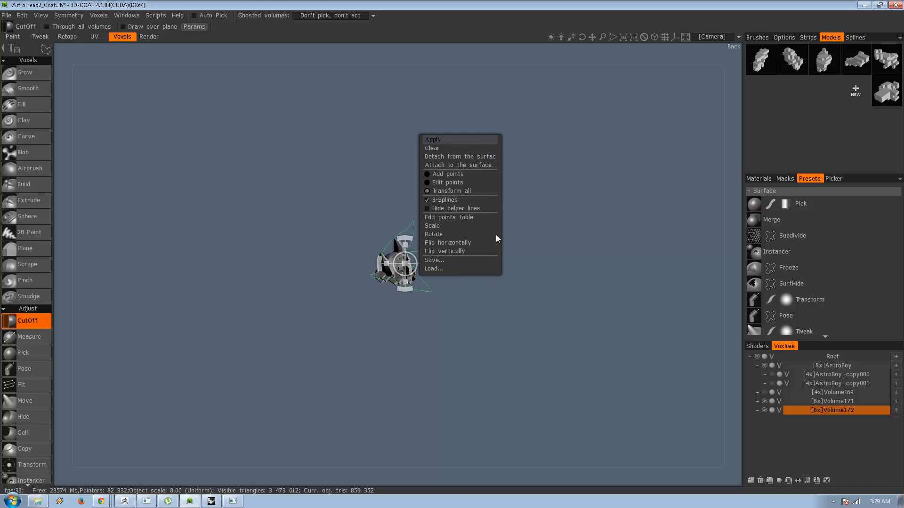
{"action": "left_click", "coordinate": [483, 250]}
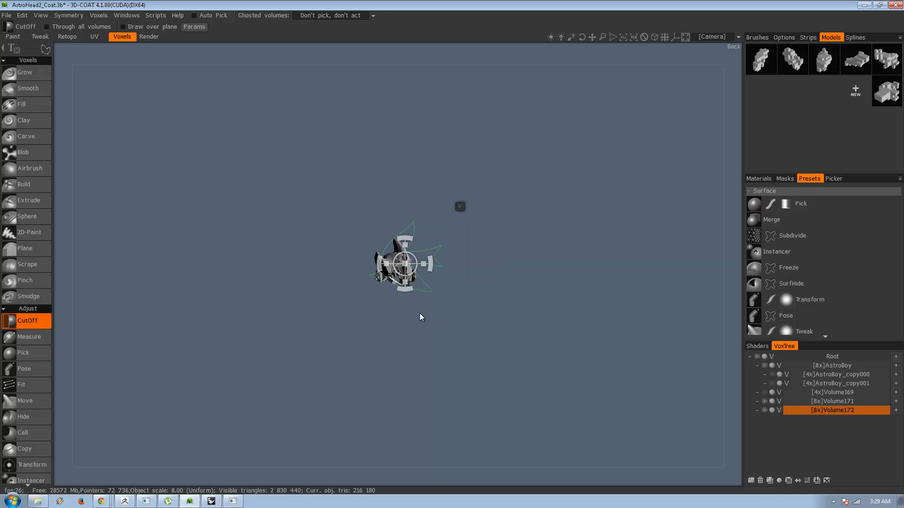
{"action": "left_click_drag", "start_coordinate": [420, 312], "coordinate": [423, 273], "text": "alt"}
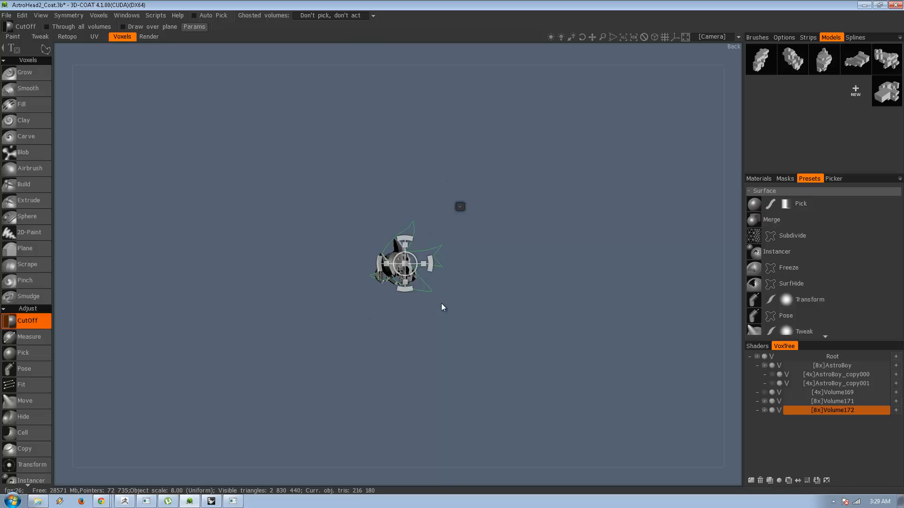
{"action": "right_click_drag", "start_coordinate": [441, 306], "coordinate": [544, 305], "text": "alt"}
{"action": "key", "text": "ctrl+z"}
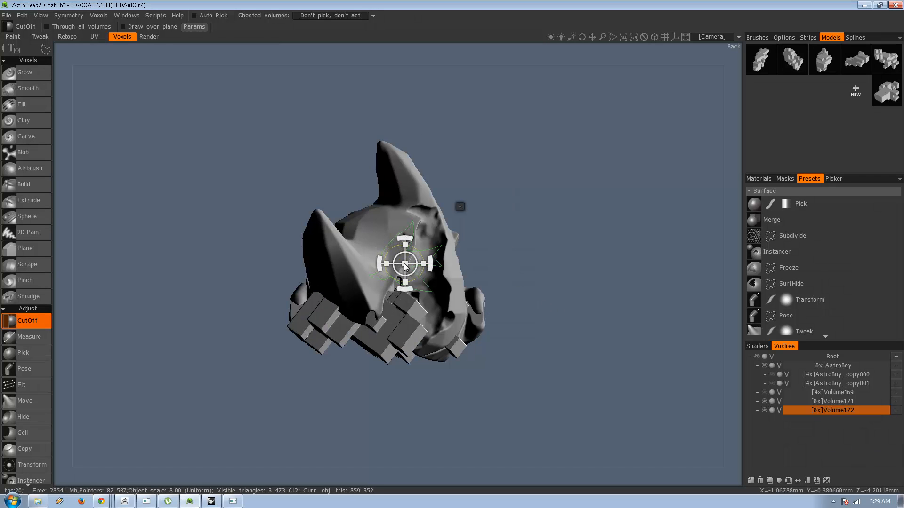
Enlarge the bird curve across the head, Split Volume172 with it and toggle the split-off piece's visibility to check it.
{"action": "left_click_drag", "start_coordinate": [403, 266], "coordinate": [580, 364]}
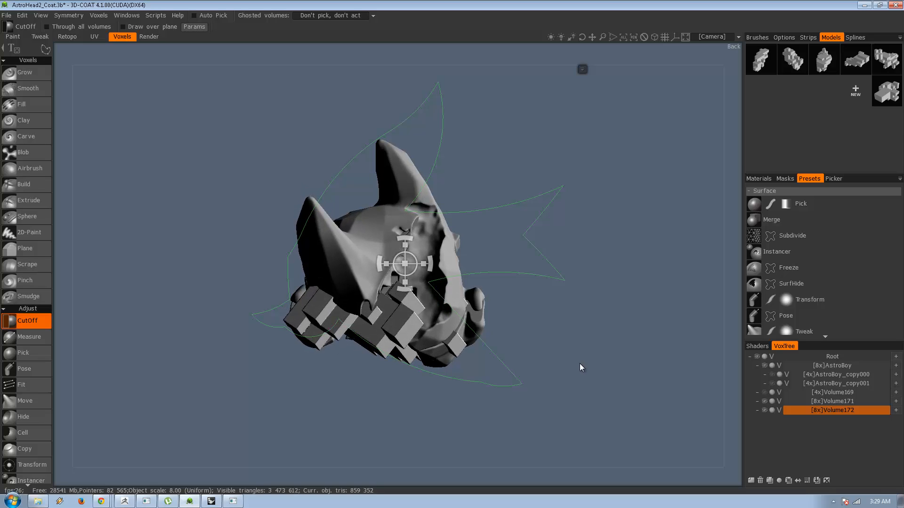
{"action": "scroll", "coordinate": [27, 430], "scroll_direction": "down", "scroll_amount": 5}
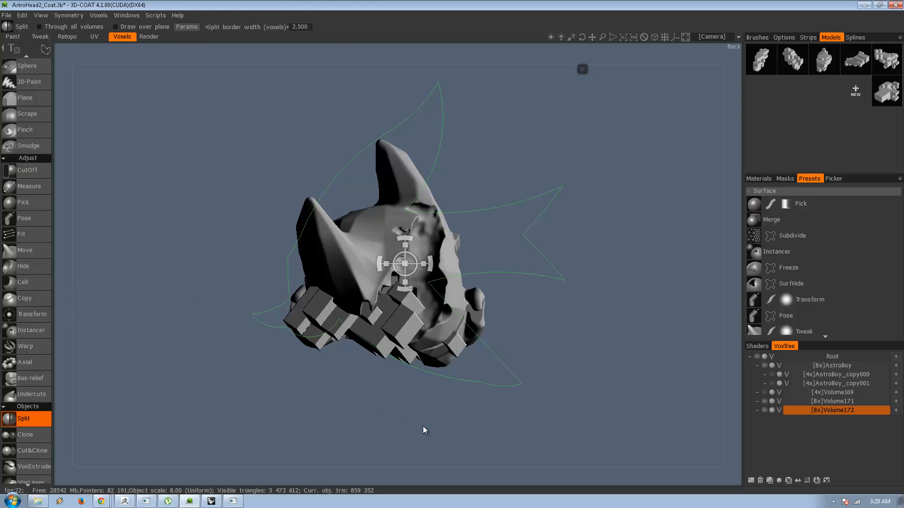
{"action": "mouse_move", "coordinate": [423, 426]}
{"action": "left_mouse_down", "text": "alt"}
{"action": "mouse_move", "coordinate": [423, 415]}
{"action": "mouse_move", "coordinate": [414, 423]}
{"action": "left_mouse_up", "text": "alt"}
{"action": "left_click_drag", "start_coordinate": [327, 430], "coordinate": [332, 433], "text": "alt"}
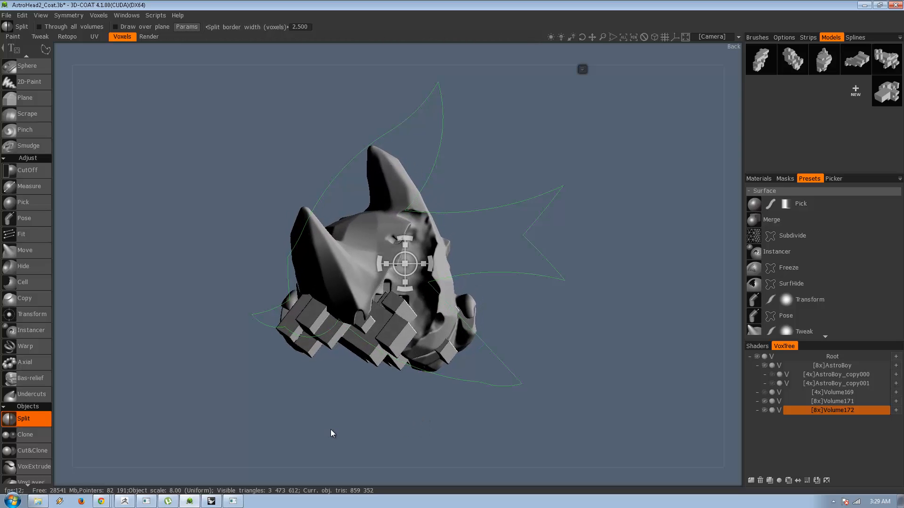
{"action": "left_click", "coordinate": [582, 70]}
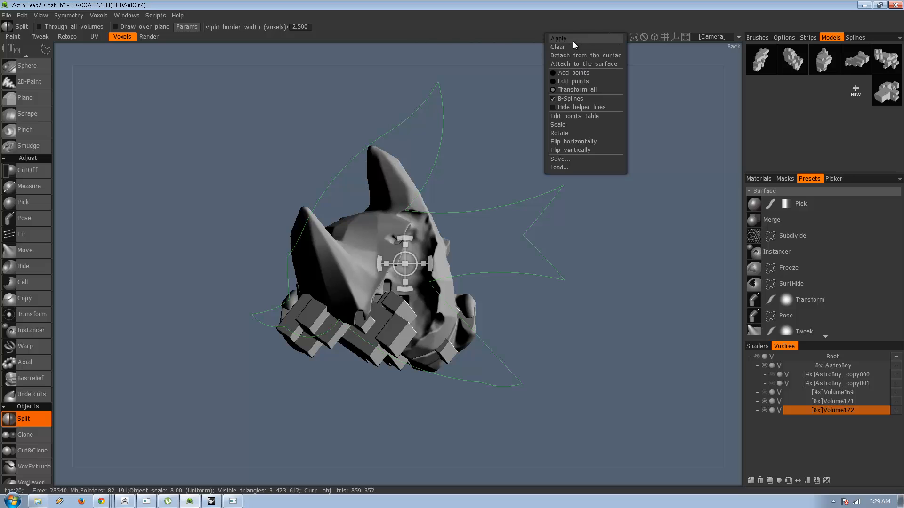
{"action": "left_click", "coordinate": [571, 49]}
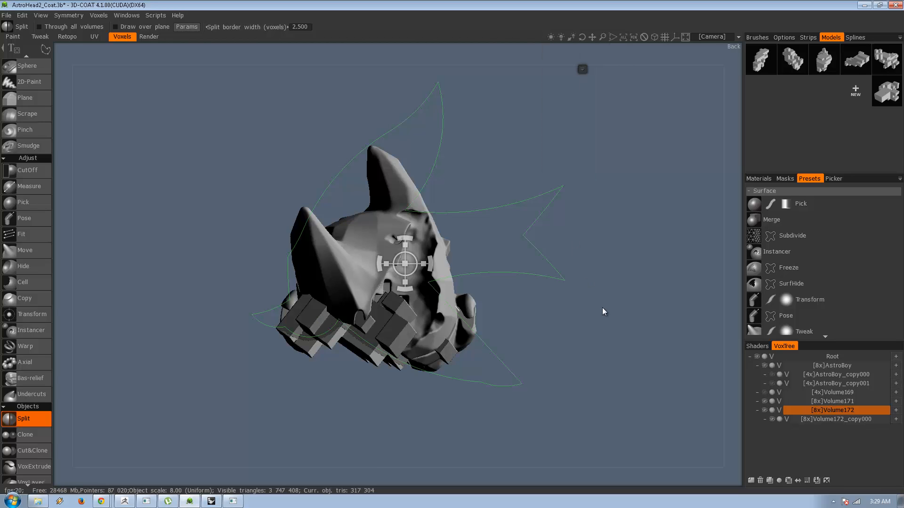
{"action": "left_click", "coordinate": [772, 419]}
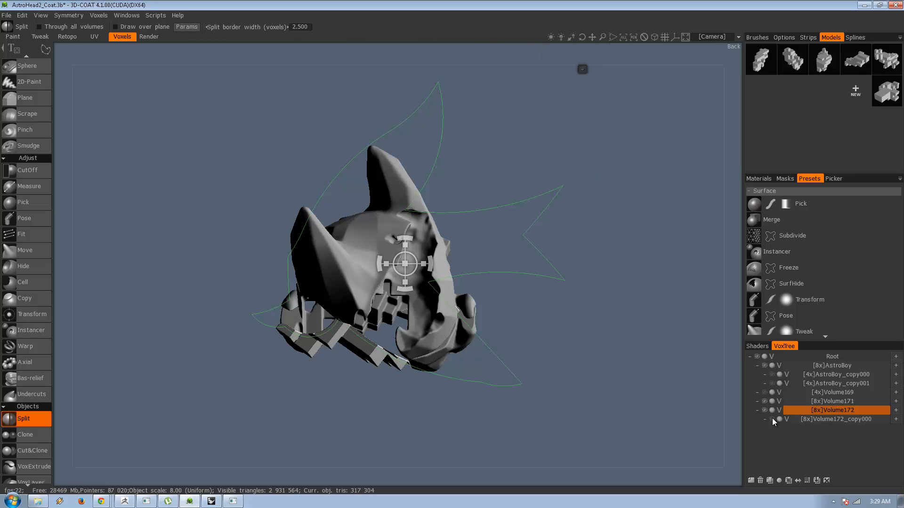
{"action": "left_click", "coordinate": [773, 419]}
Add a new volume layer and raise its density to 8x.
{"action": "left_click", "coordinate": [750, 481]}
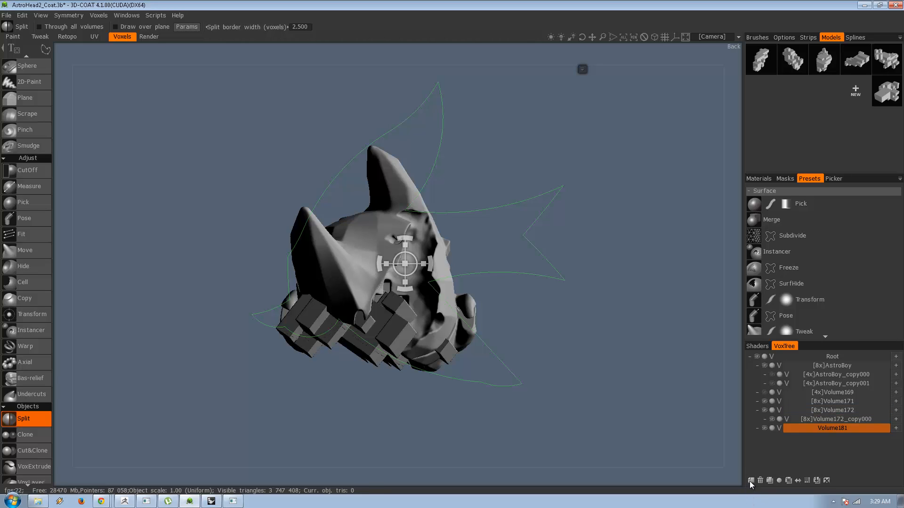
{"action": "left_click", "coordinate": [807, 481]}
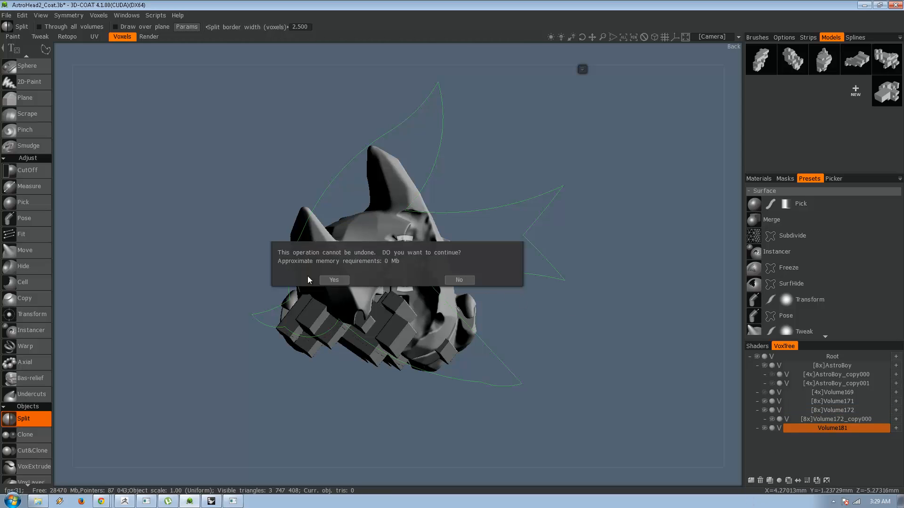
{"action": "left_click", "coordinate": [460, 281]}
{"action": "left_click", "coordinate": [800, 480]}
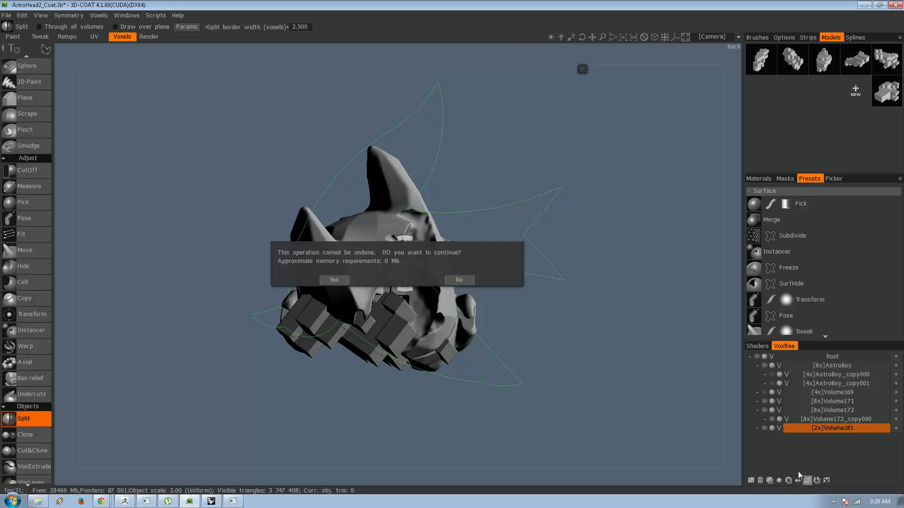
{"action": "key", "text": "Return"}
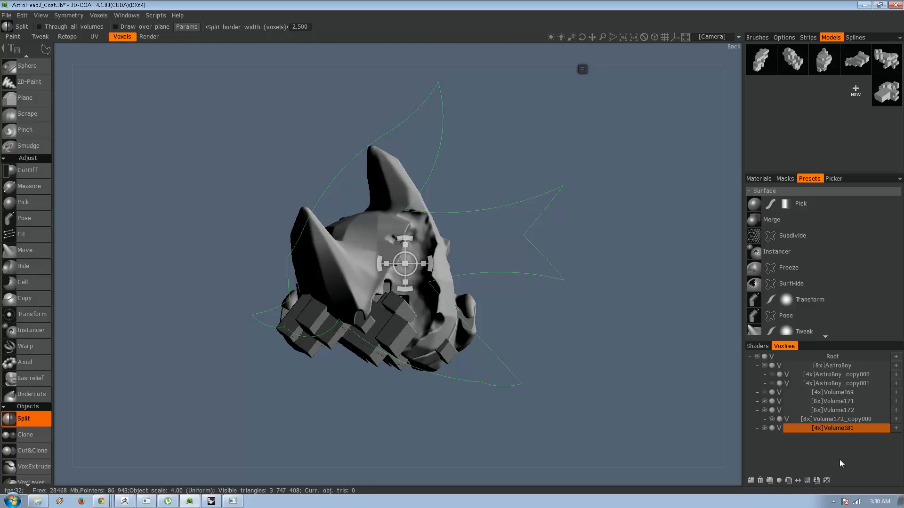
{"action": "left_click", "coordinate": [807, 480]}
{"action": "key", "text": "Return"}
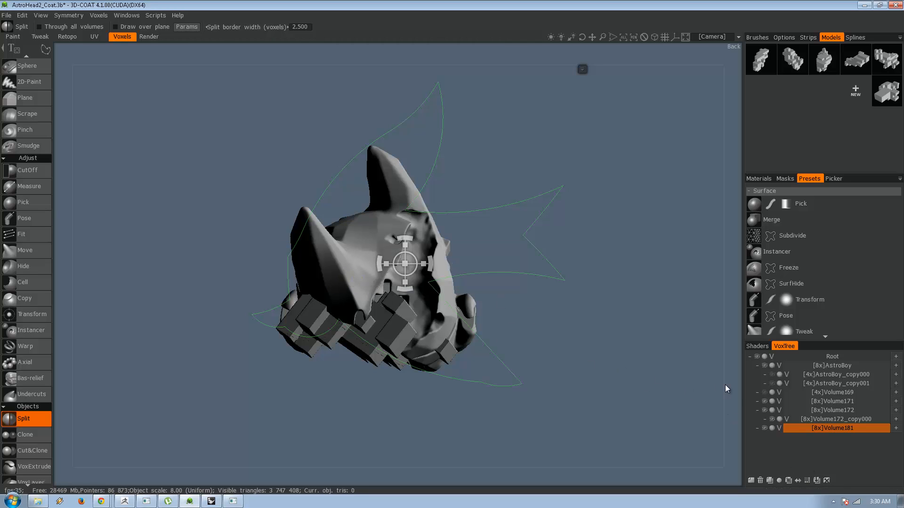
Move the split-off piece Volume172_copy000 into the new volume Volume181.
{"action": "right_click", "coordinate": [839, 415]}
{"action": "mouse_move", "coordinate": [811, 440]}
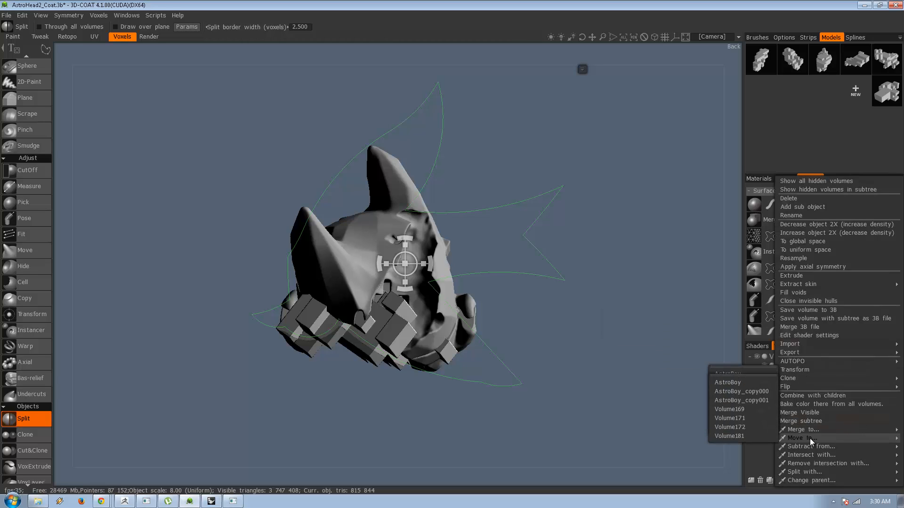
{"action": "left_click", "coordinate": [759, 436]}
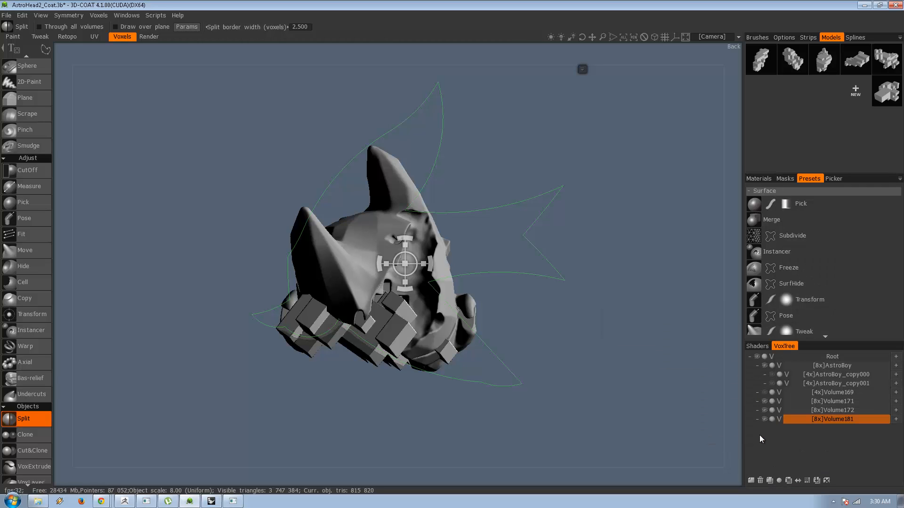
Hide Volume172, Split Volume181 with the bird curve from the front side view and check the resulting piece by toggling its visibility.
{"action": "left_click_drag", "start_coordinate": [695, 416], "coordinate": [658, 327]}
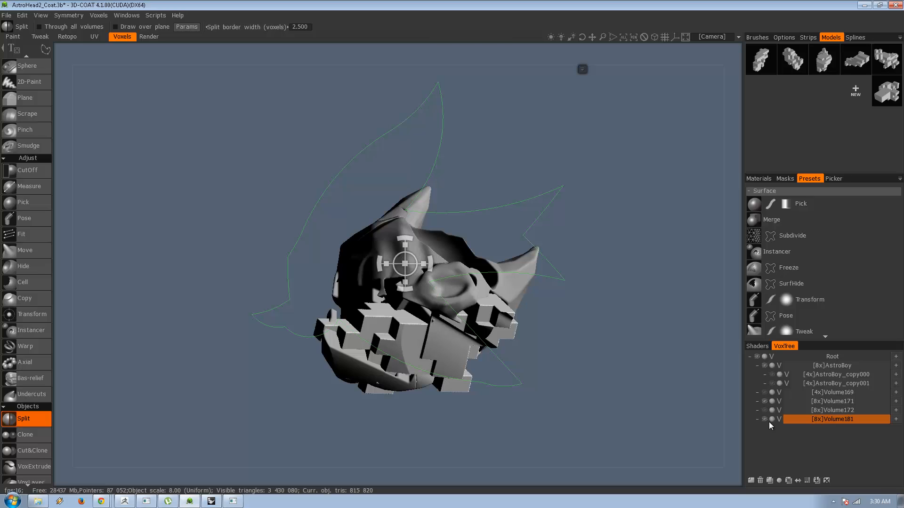
{"action": "left_click", "coordinate": [582, 69]}
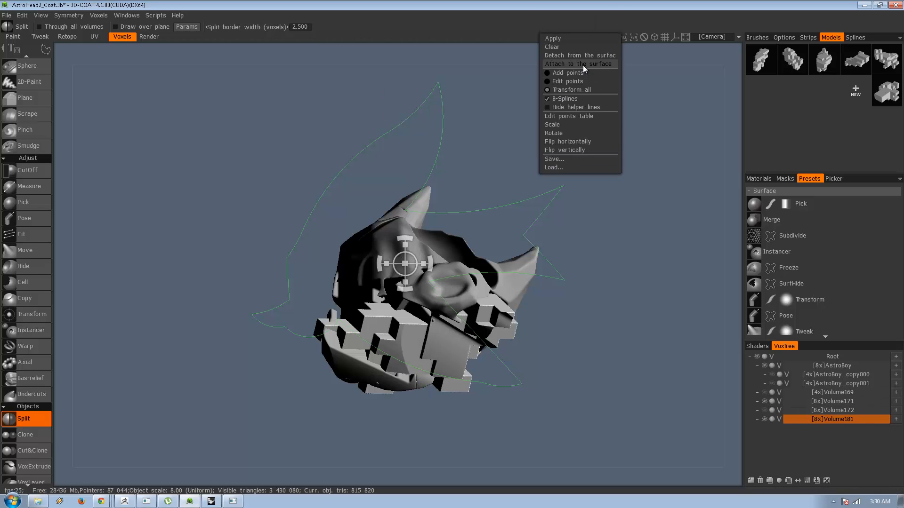
{"action": "key", "text": "Return"}
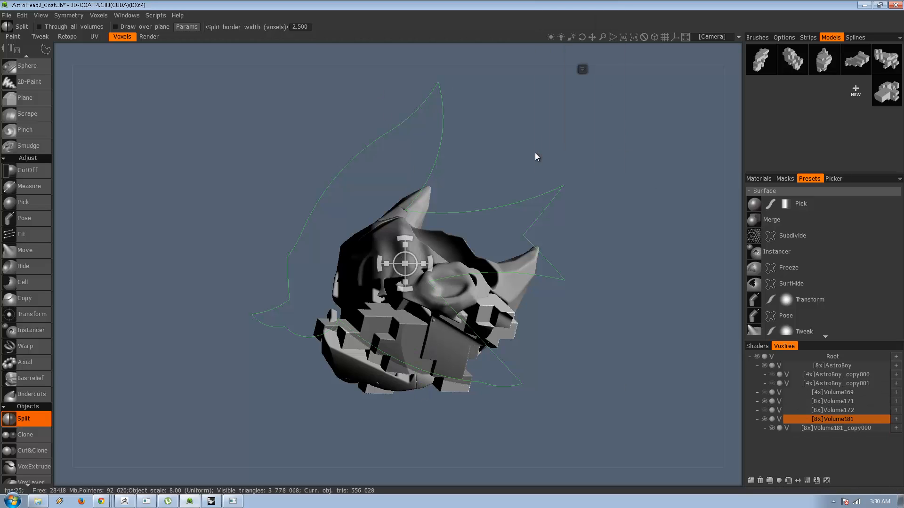
{"action": "left_click_drag", "start_coordinate": [566, 217], "coordinate": [596, 241]}
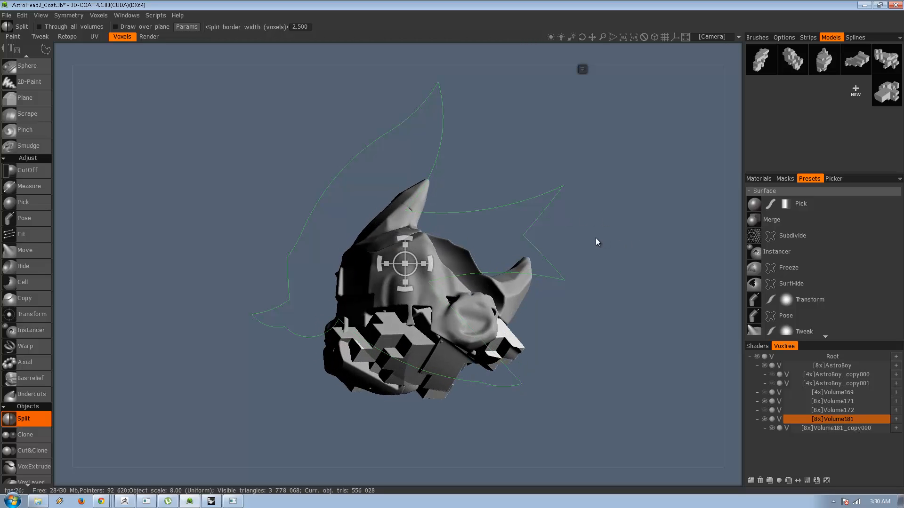
{"action": "left_click", "coordinate": [773, 428]}
{"action": "left_click", "coordinate": [773, 428]}
Add a new volume layer, Volume183, and raise its density to 8x.
{"action": "left_click", "coordinate": [751, 481]}
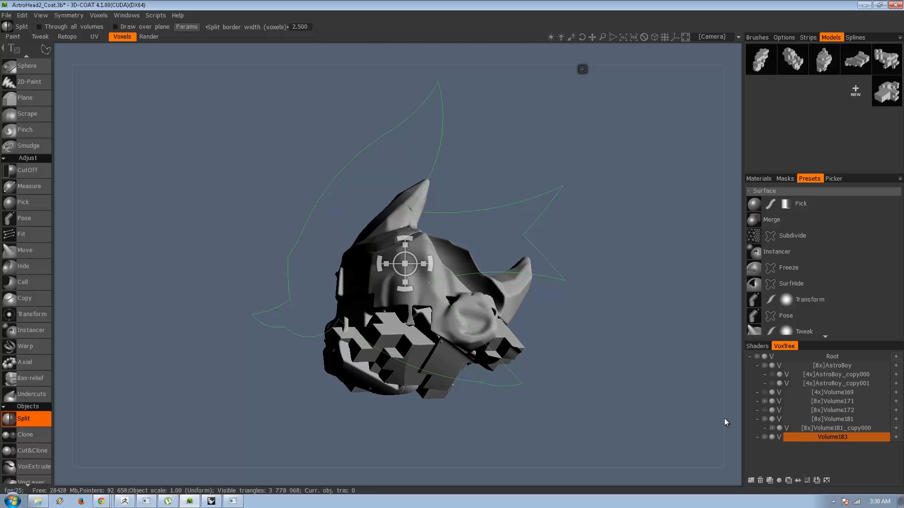
{"action": "left_click", "coordinate": [808, 481]}
{"action": "key", "text": "Return"}
{"action": "left_click", "coordinate": [805, 481]}
{"action": "left_click", "coordinate": [342, 276]}
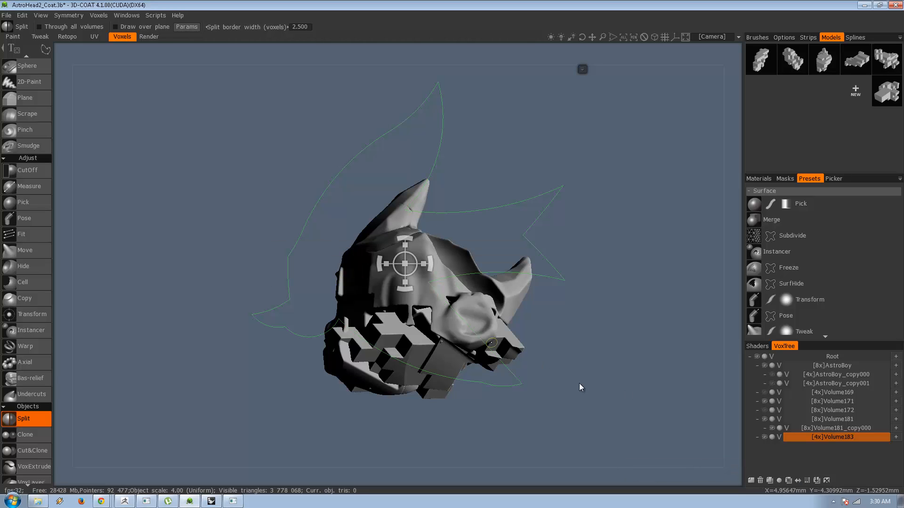
{"action": "left_click", "coordinate": [806, 481]}
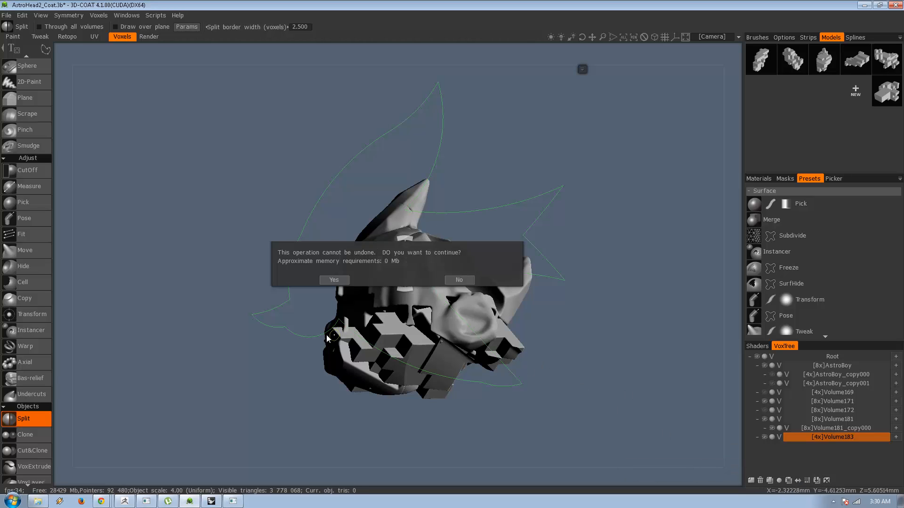
{"action": "left_click", "coordinate": [334, 280]}
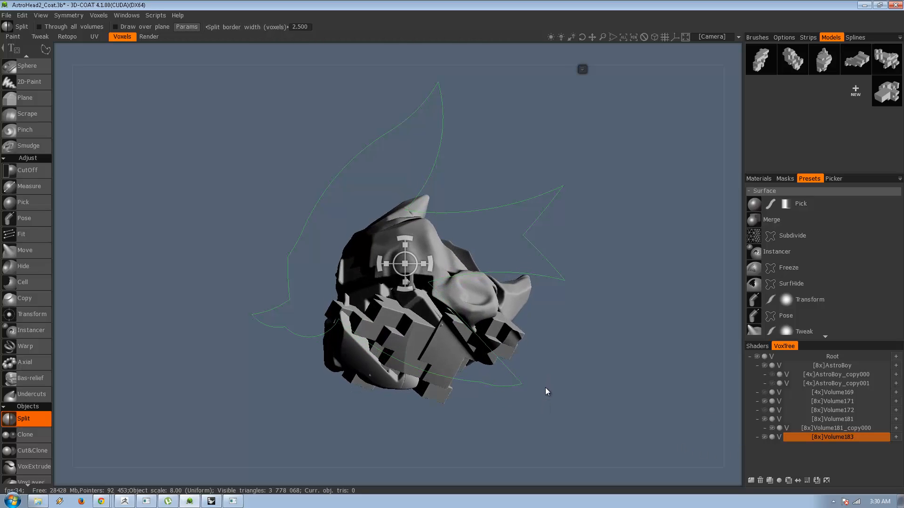
Move the split-off piece Volume181_copy000 into Volume183.
{"action": "right_click", "coordinate": [840, 430]}
{"action": "mouse_move", "coordinate": [820, 440]}
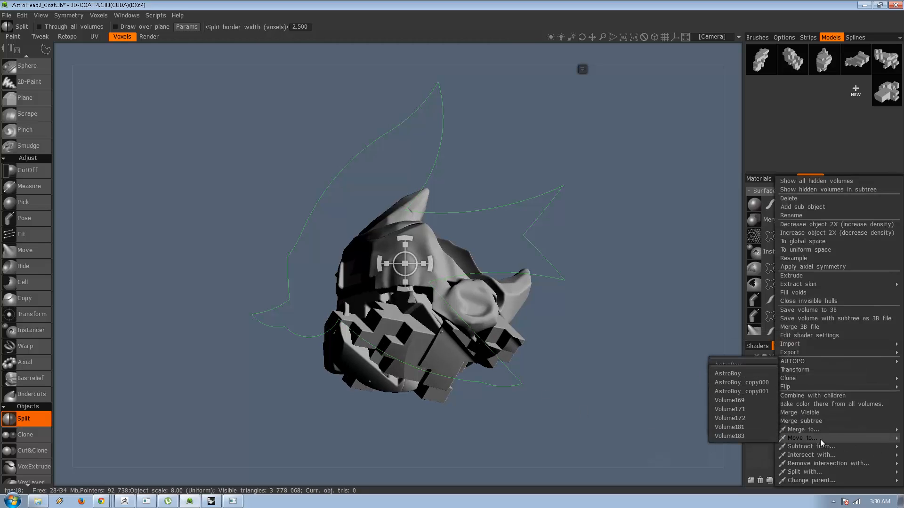
{"action": "left_click", "coordinate": [751, 435]}
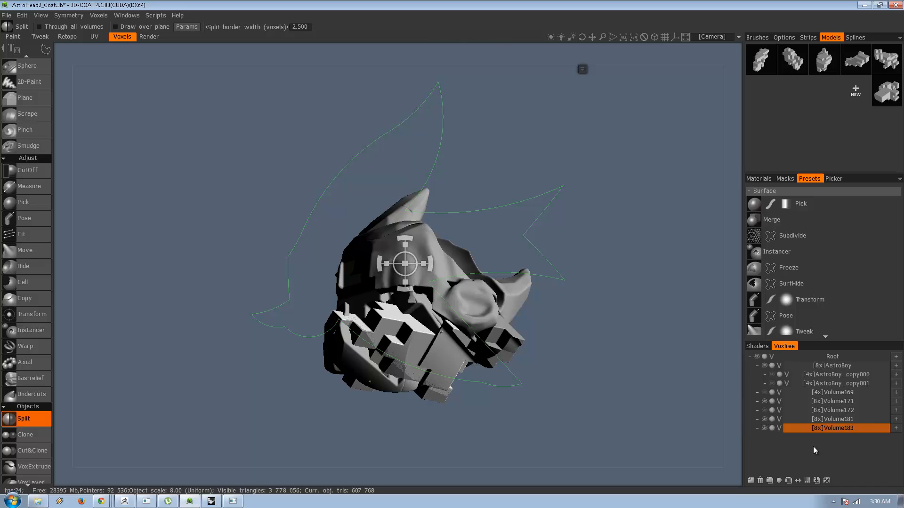
Hide Volume181 and clear the bird curve from the viewport.
{"action": "left_click", "coordinate": [762, 419]}
{"action": "left_click_drag", "start_coordinate": [581, 387], "coordinate": [623, 303], "text": "alt"}
{"action": "mouse_move", "coordinate": [585, 67]}
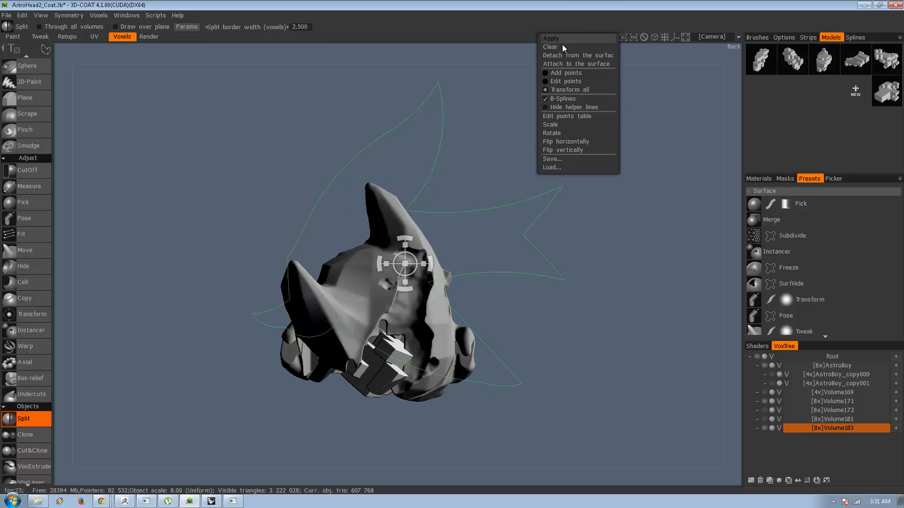
{"action": "left_click", "coordinate": [563, 47]}
{"action": "left_click_drag", "start_coordinate": [490, 235], "coordinate": [643, 135], "text": "alt"}
{"action": "middle_click_drag", "start_coordinate": [542, 175], "coordinate": [495, 203], "text": "alt"}
Activate the CutOff tool, trying the polygon lasso before choosing the freehand lasso as the drawing shape.
{"action": "left_click", "coordinate": [29, 173]}
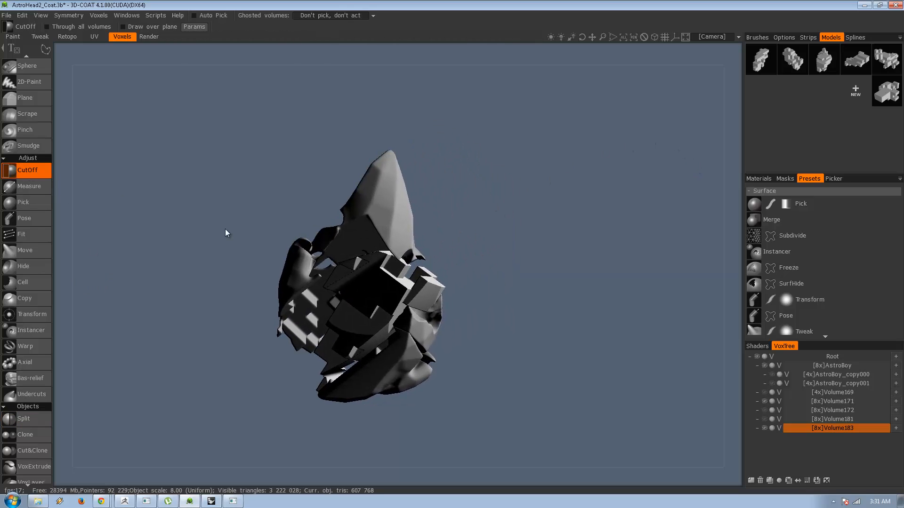
{"action": "left_click", "coordinate": [476, 405]}
{"action": "mouse_move", "coordinate": [41, 49]}
{"action": "left_click", "coordinate": [265, 52]}
{"action": "left_click", "coordinate": [487, 382]}
{"action": "left_click", "coordinate": [430, 315]}
{"action": "mouse_move", "coordinate": [52, 50]}
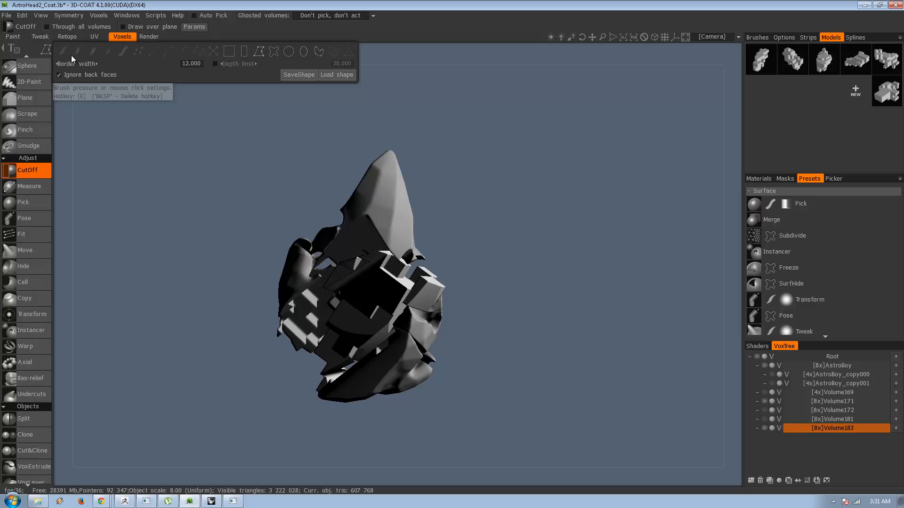
{"action": "left_click", "coordinate": [274, 49]}
{"action": "mouse_move", "coordinate": [425, 290]}
{"action": "left_mouse_down"}
{"action": "mouse_move", "coordinate": [406, 213]}
{"action": "mouse_move", "coordinate": [470, 148]}
{"action": "mouse_move", "coordinate": [649, 270]}
{"action": "left_mouse_up"}
{"action": "middle_click_drag", "start_coordinate": [568, 279], "coordinate": [497, 332]}
{"action": "key", "text": "ctrl+z"}
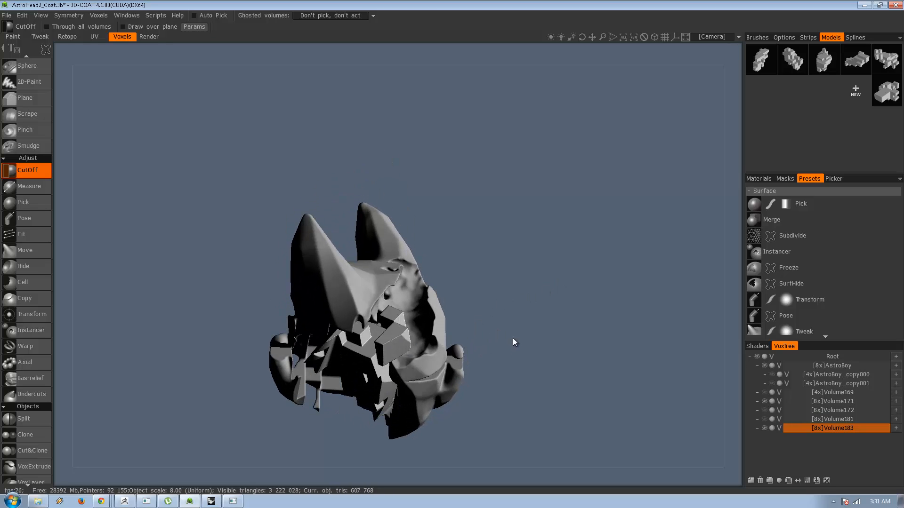
{"action": "middle_click_drag", "start_coordinate": [544, 330], "coordinate": [713, 380]}
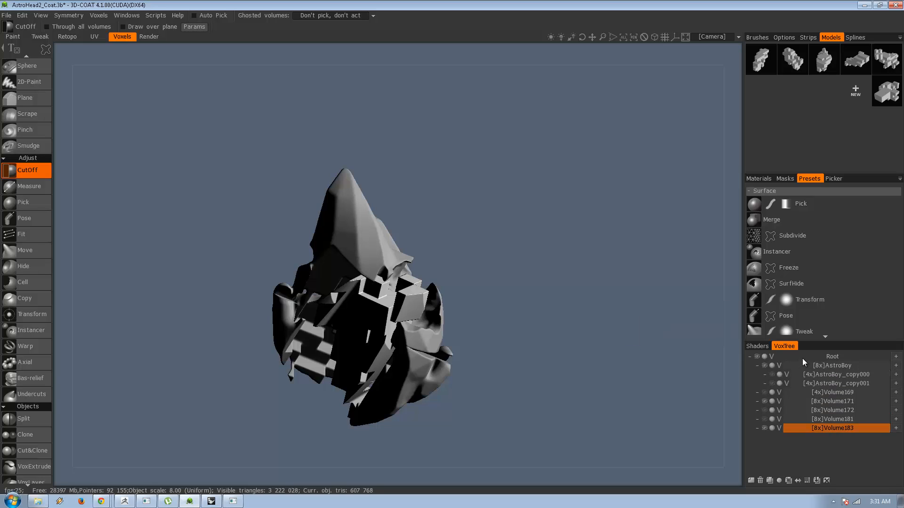
Merge all visible volumes into Volume183 and hide the Volume171 and AstroBoy layers.
{"action": "right_click", "coordinate": [829, 428]}
{"action": "mouse_move", "coordinate": [840, 429]}
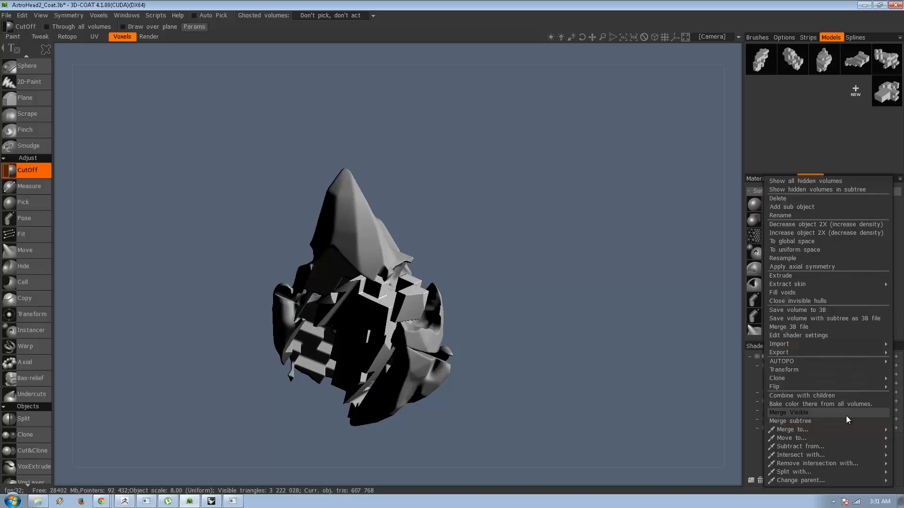
{"action": "left_click", "coordinate": [832, 416]}
{"action": "left_click_drag", "start_coordinate": [562, 325], "coordinate": [528, 352]}
{"action": "left_click", "coordinate": [764, 401]}
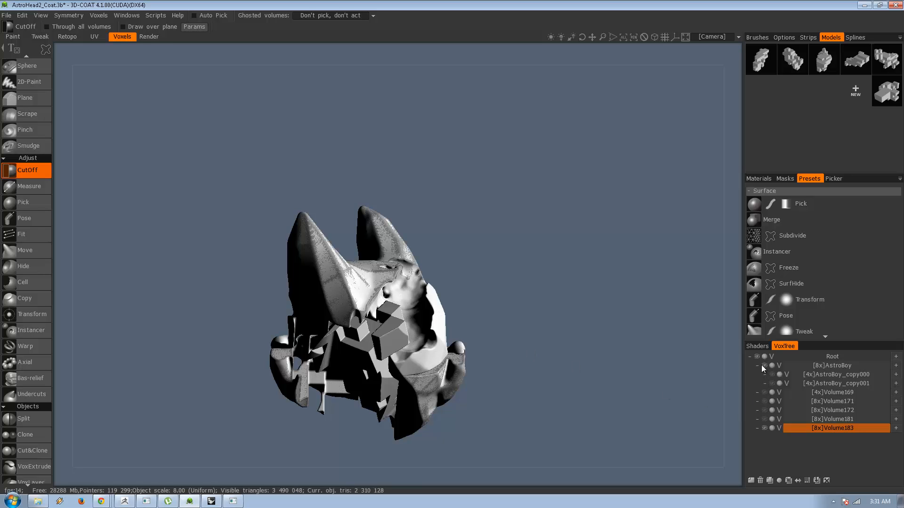
{"action": "left_click", "coordinate": [764, 365]}
Cut away stray parts around the lower side of the merged head with the freehand lasso.
{"action": "mouse_move", "coordinate": [601, 341]}
{"action": "left_mouse_down"}
{"action": "mouse_move", "coordinate": [528, 346]}
{"action": "mouse_move", "coordinate": [601, 297]}
{"action": "mouse_move", "coordinate": [657, 299]}
{"action": "mouse_move", "coordinate": [461, 341]}
{"action": "mouse_move", "coordinate": [432, 203]}
{"action": "mouse_move", "coordinate": [471, 165]}
{"action": "left_mouse_up"}
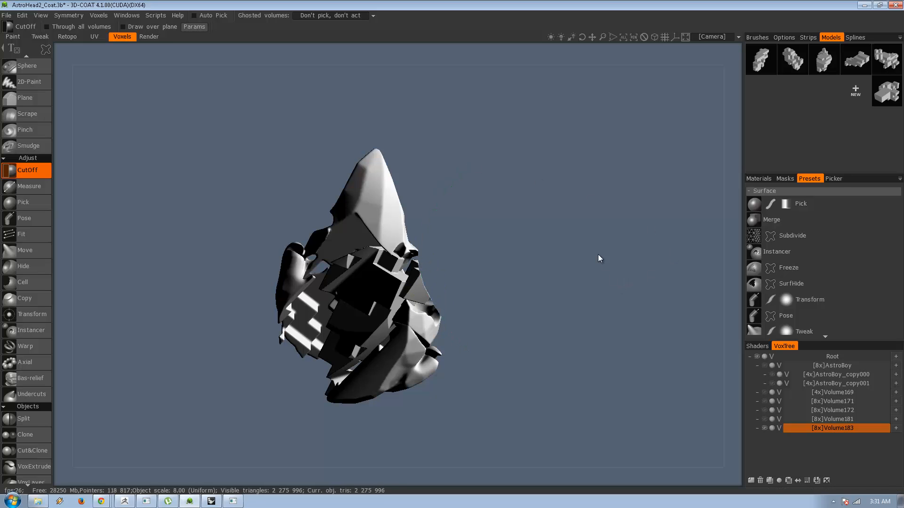
{"action": "left_click_drag", "start_coordinate": [598, 254], "coordinate": [500, 361]}
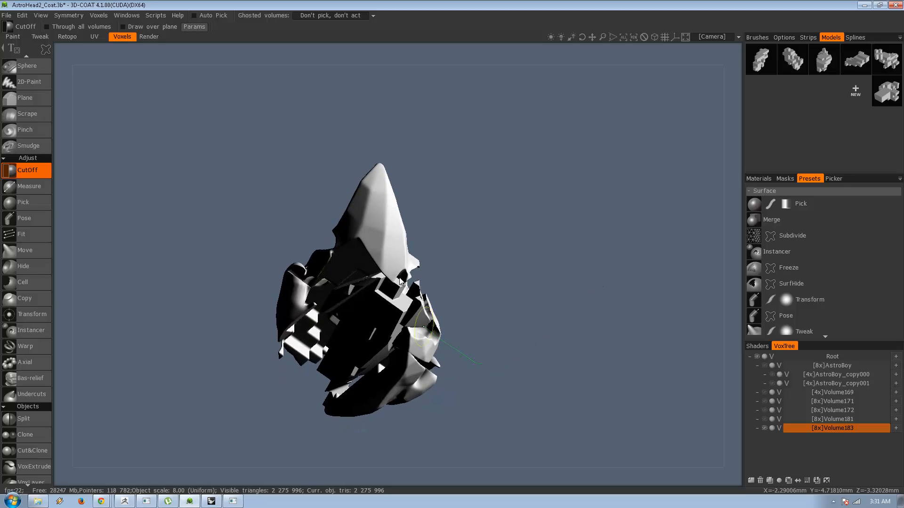
{"action": "left_click_drag", "start_coordinate": [400, 281], "coordinate": [482, 124]}
{"action": "left_click_drag", "start_coordinate": [596, 235], "coordinate": [649, 236]}
{"action": "mouse_move", "coordinate": [548, 271]}
{"action": "left_mouse_down"}
{"action": "mouse_move", "coordinate": [478, 207]}
{"action": "mouse_move", "coordinate": [512, 136]}
{"action": "left_mouse_up"}
{"action": "left_click_drag", "start_coordinate": [595, 163], "coordinate": [582, 179]}
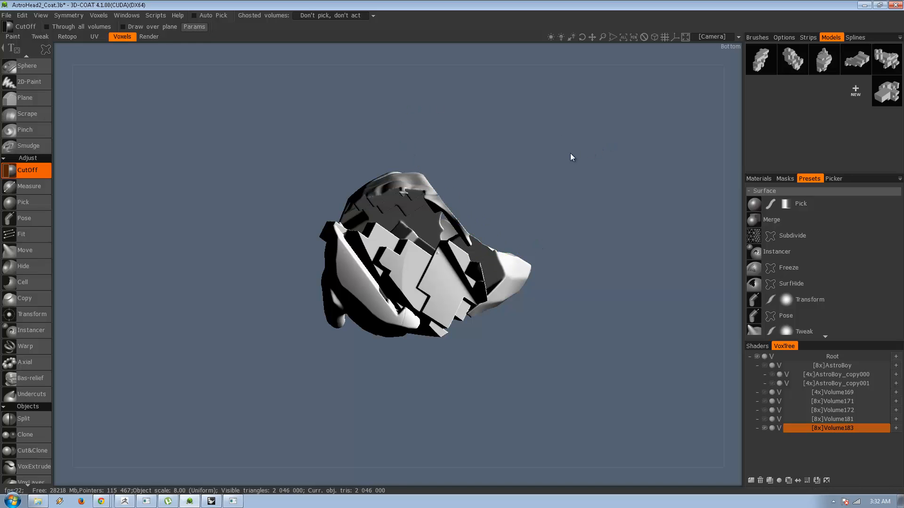
{"action": "left_click_drag", "start_coordinate": [570, 154], "coordinate": [581, 297]}
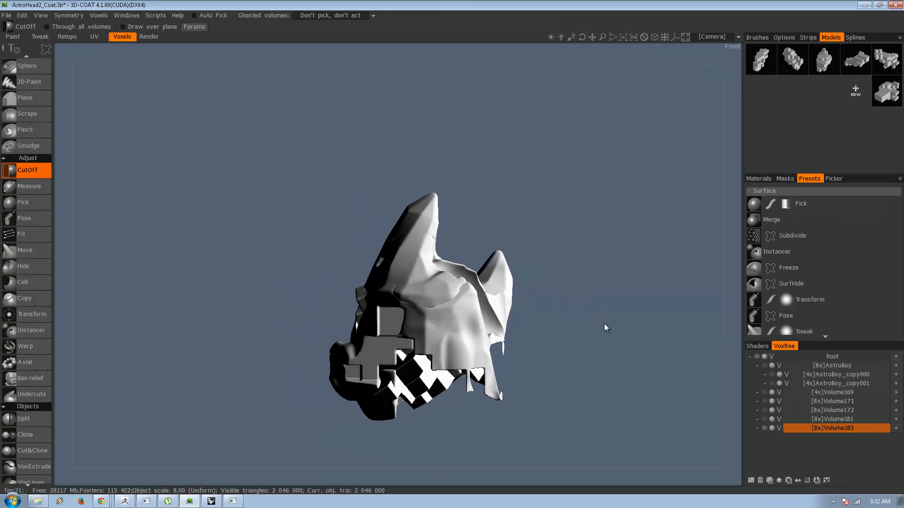
Try to trim the loose strips hanging from the head's lower edge with freehand lasso cuts.
{"action": "left_click_drag", "start_coordinate": [603, 325], "coordinate": [369, 352]}
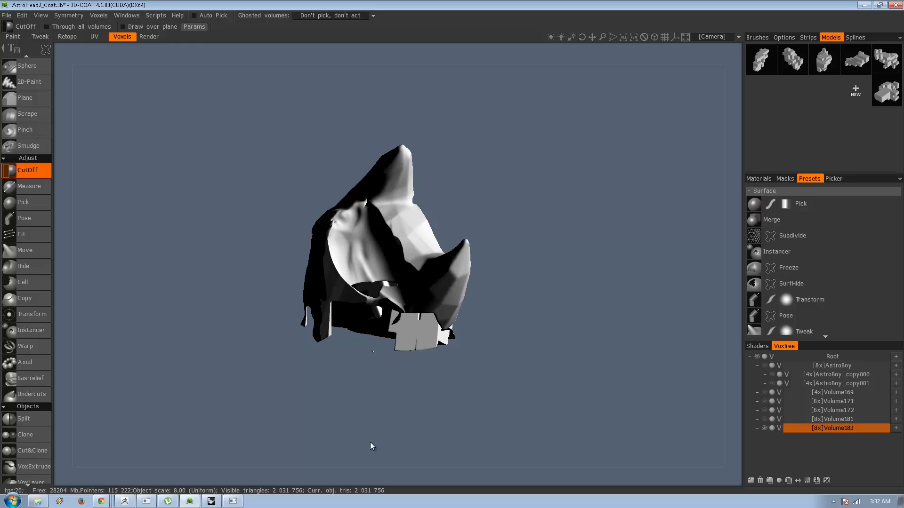
{"action": "left_click_drag", "start_coordinate": [370, 443], "coordinate": [414, 408]}
{"action": "left_click_drag", "start_coordinate": [376, 356], "coordinate": [349, 410]}
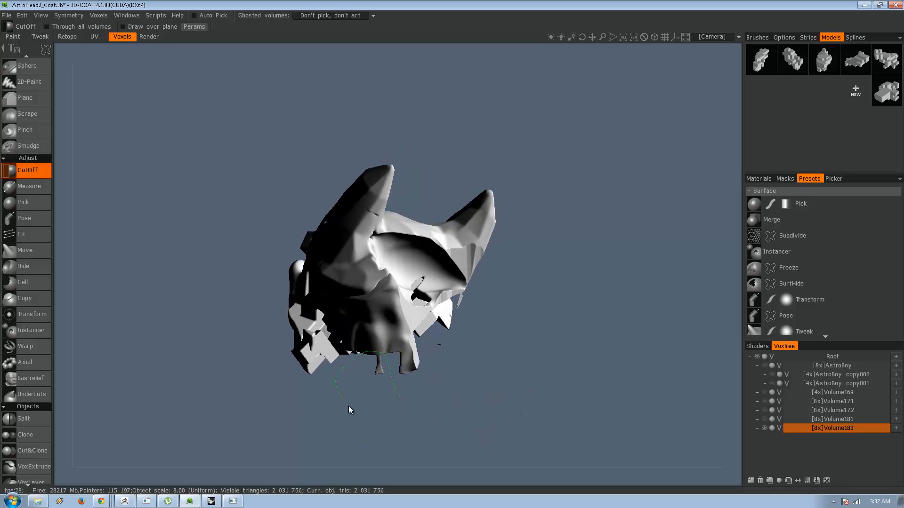
{"action": "mouse_move", "coordinate": [512, 433]}
{"action": "left_mouse_down"}
{"action": "mouse_move", "coordinate": [425, 368]}
{"action": "mouse_move", "coordinate": [438, 376]}
{"action": "mouse_move", "coordinate": [432, 384]}
{"action": "mouse_move", "coordinate": [415, 357]}
{"action": "left_mouse_up"}
{"action": "left_click_drag", "start_coordinate": [439, 386], "coordinate": [424, 357]}
{"action": "left_click_drag", "start_coordinate": [466, 391], "coordinate": [523, 339]}
Try a freehand lasso cut down the side of the head from the smaller horn, and undo it.
{"action": "left_click_drag", "start_coordinate": [433, 346], "coordinate": [548, 204]}
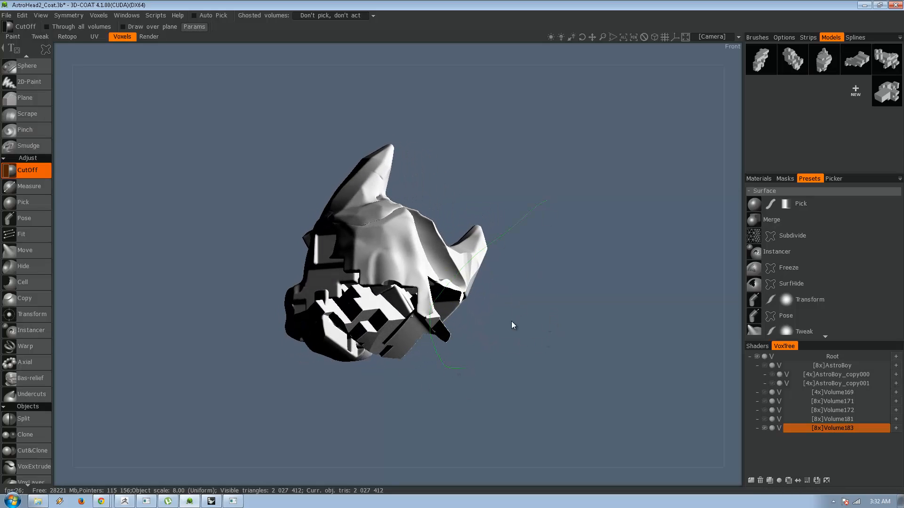
{"action": "mouse_move", "coordinate": [522, 327]}
{"action": "left_mouse_down"}
{"action": "mouse_move", "coordinate": [310, 366]}
{"action": "mouse_move", "coordinate": [236, 340]}
{"action": "mouse_move", "coordinate": [177, 348]}
{"action": "mouse_move", "coordinate": [197, 356]}
{"action": "mouse_move", "coordinate": [413, 348]}
{"action": "mouse_move", "coordinate": [444, 379]}
{"action": "mouse_move", "coordinate": [519, 294]}
{"action": "left_mouse_up"}
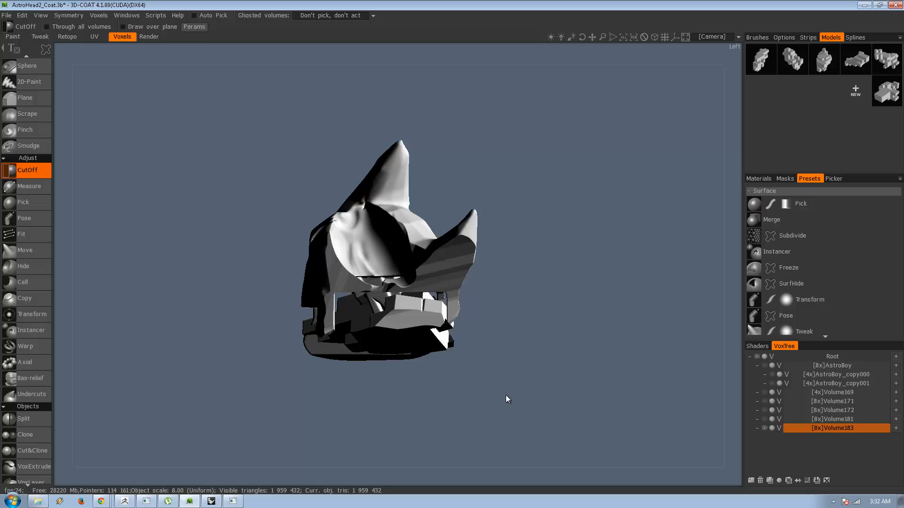
{"action": "key", "text": "ctrl+z"}
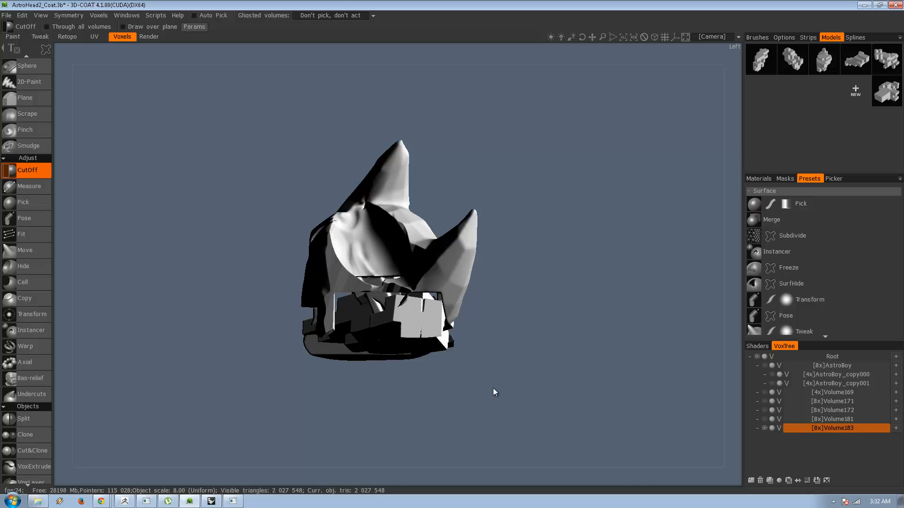
{"action": "left_click_drag", "start_coordinate": [486, 383], "coordinate": [594, 359]}
Switch CutOff to the polygon lasso and slice off the head's side along a slanted line through the smaller horn.
{"action": "mouse_move", "coordinate": [46, 51]}
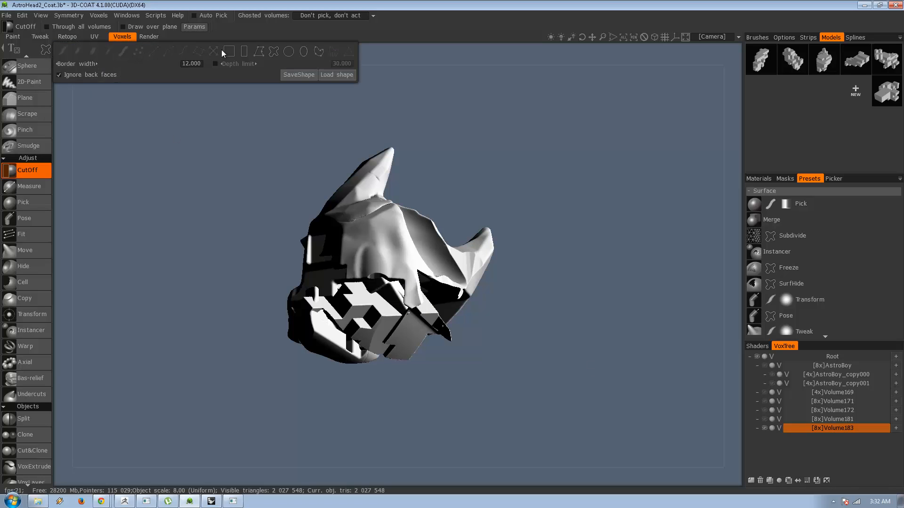
{"action": "left_click", "coordinate": [259, 52]}
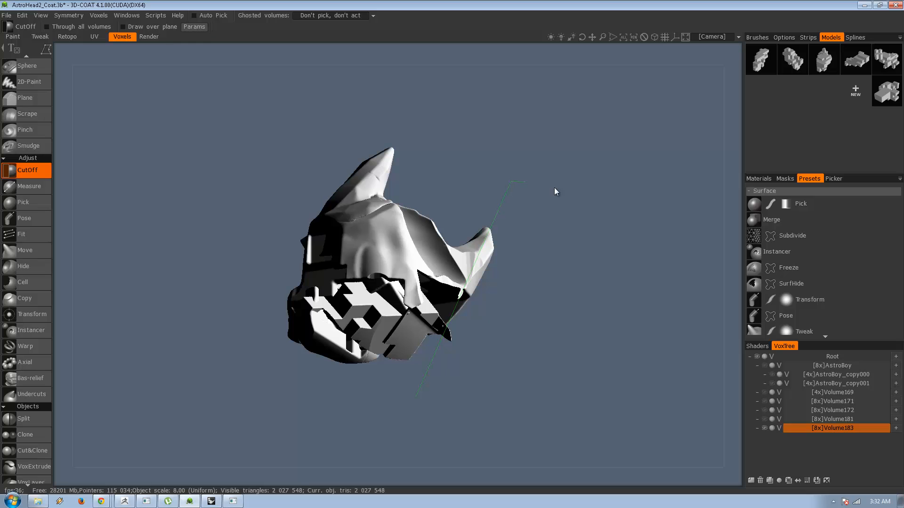
{"action": "double_click", "coordinate": [447, 425]}
{"action": "mouse_move", "coordinate": [414, 403]}
{"action": "left_mouse_down", "text": "alt"}
{"action": "mouse_move", "coordinate": [421, 384]}
{"action": "mouse_move", "coordinate": [372, 394]}
{"action": "mouse_move", "coordinate": [459, 413]}
{"action": "mouse_move", "coordinate": [523, 395]}
{"action": "mouse_move", "coordinate": [432, 401]}
{"action": "left_mouse_up", "text": "alt"}
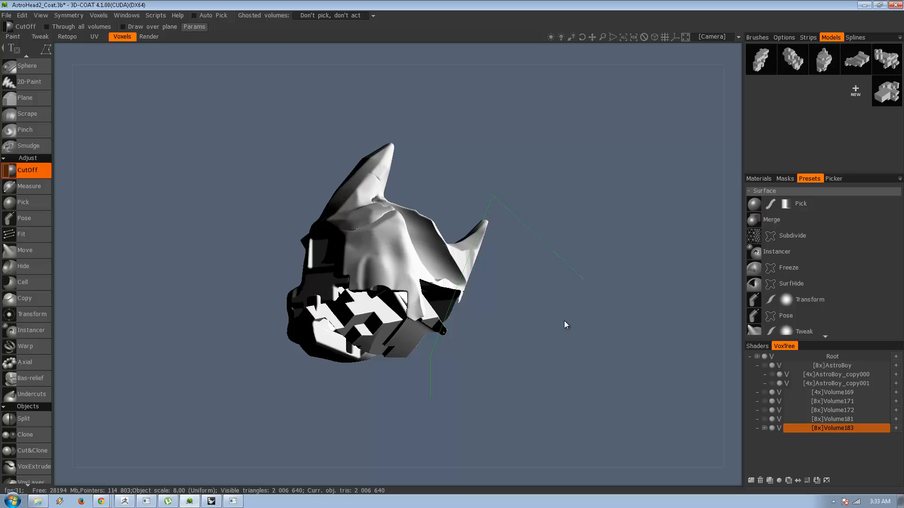
{"action": "double_click", "coordinate": [437, 422]}
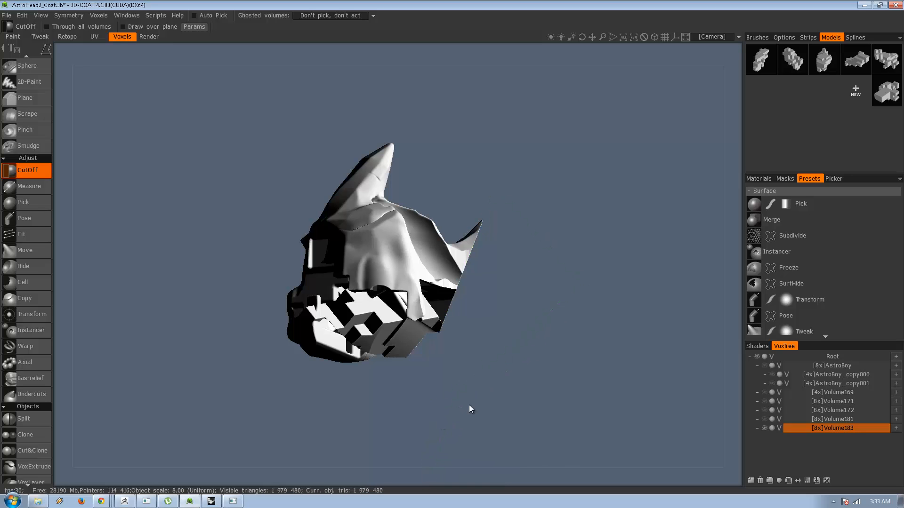
Undo the recent cuts on Volume183 back to the state with the ear intact.
{"action": "left_click_drag", "start_coordinate": [469, 405], "coordinate": [509, 423], "text": "alt"}
{"action": "key", "text": "ctrl+z"}
{"action": "left_click_drag", "start_coordinate": [341, 412], "coordinate": [467, 403], "text": "alt"}
{"action": "key", "text": "ctrl+z"}
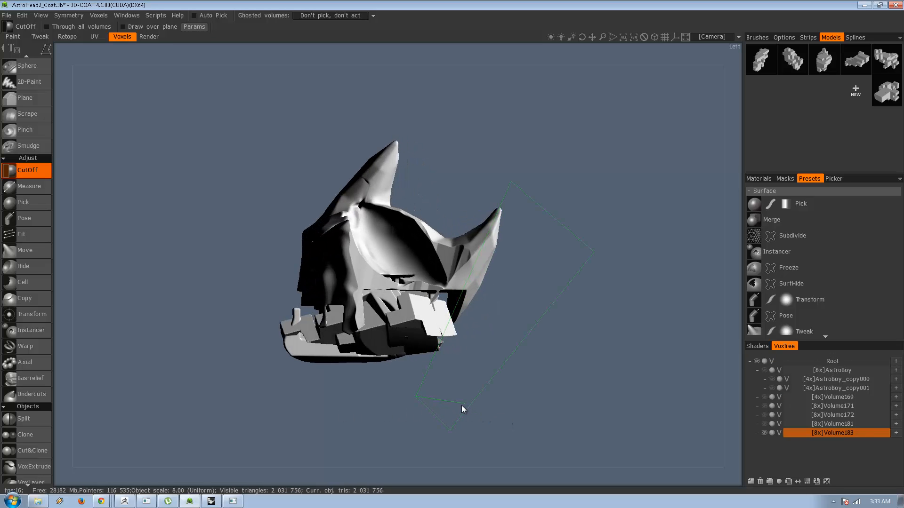
{"action": "key", "text": "ctrl+z"}
{"action": "left_click_drag", "start_coordinate": [399, 414], "coordinate": [449, 415], "text": "alt"}
{"action": "key", "text": "ctrl+z"}
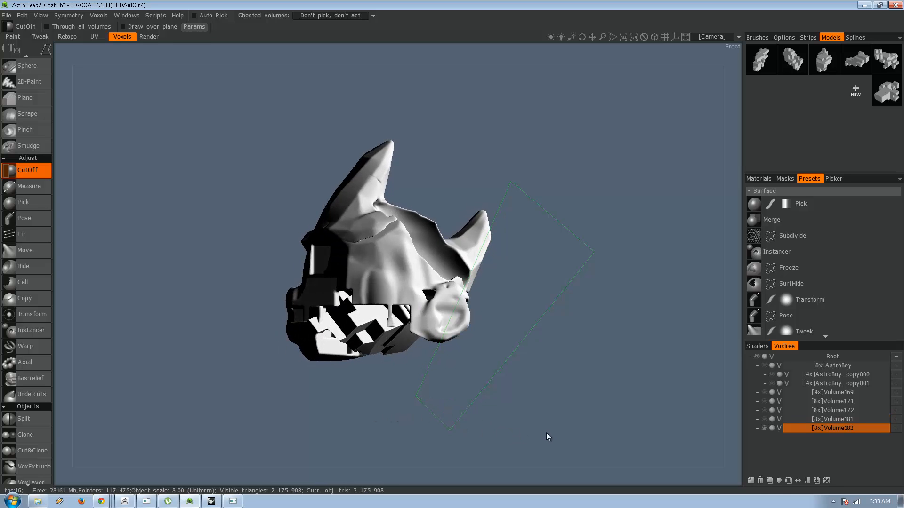
Cut a slanted slice off the outer side of the smaller horn and head with the polygon lasso.
{"action": "mouse_move", "coordinate": [546, 433]}
{"action": "left_mouse_down", "text": "alt"}
{"action": "mouse_move", "coordinate": [444, 431]}
{"action": "mouse_move", "coordinate": [476, 426]}
{"action": "left_mouse_up", "text": "alt"}
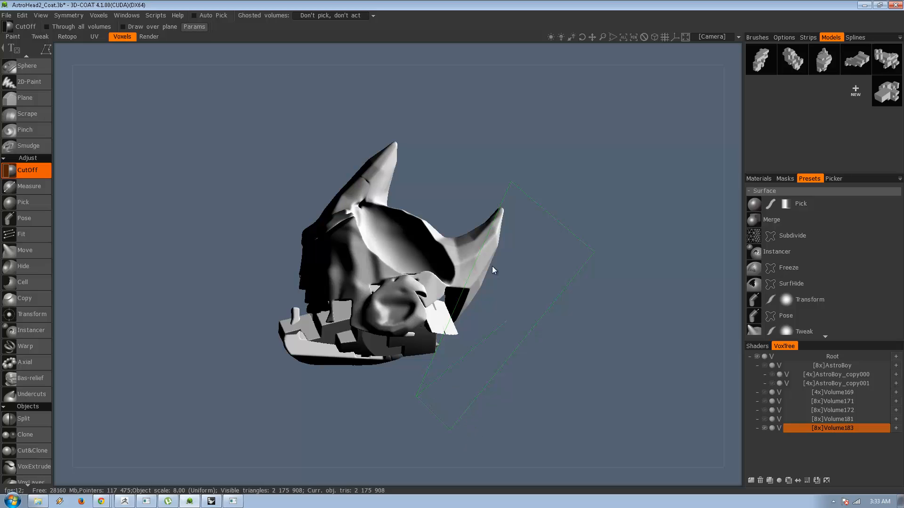
{"action": "right_click", "coordinate": [420, 396]}
{"action": "left_click", "coordinate": [470, 421]}
{"action": "left_click", "coordinate": [408, 400]}
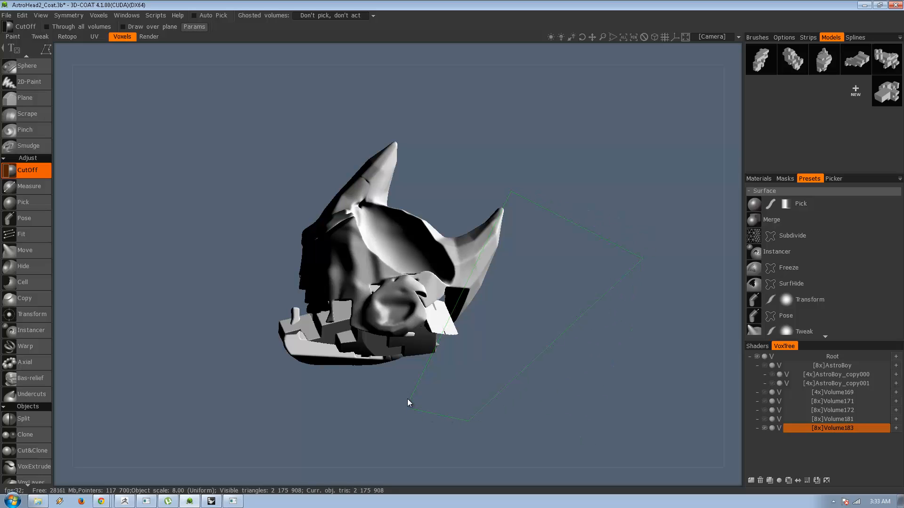
{"action": "left_click_drag", "start_coordinate": [420, 394], "coordinate": [453, 381], "text": "alt"}
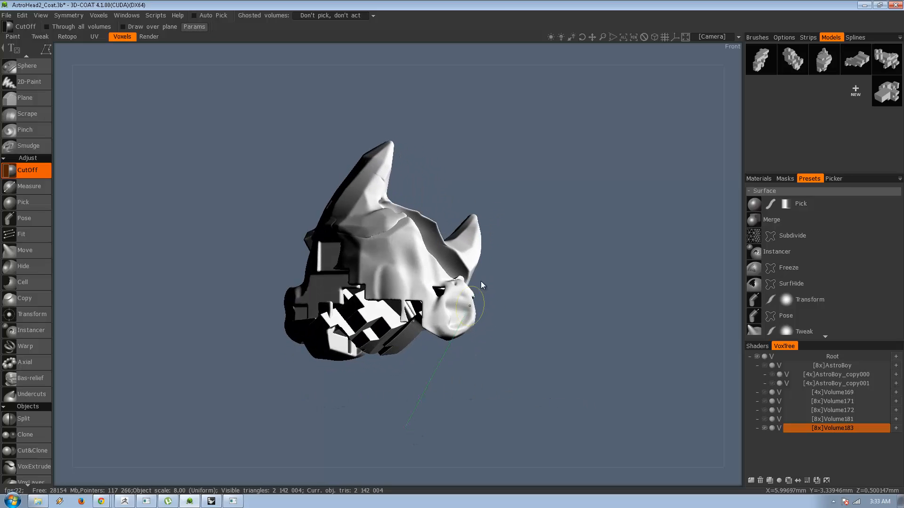
{"action": "left_click", "coordinate": [455, 397]}
Slice off the lower corner of the head at the jaw with the polygon lasso and end the cut.
{"action": "left_click_drag", "start_coordinate": [502, 422], "coordinate": [516, 398], "text": "alt"}
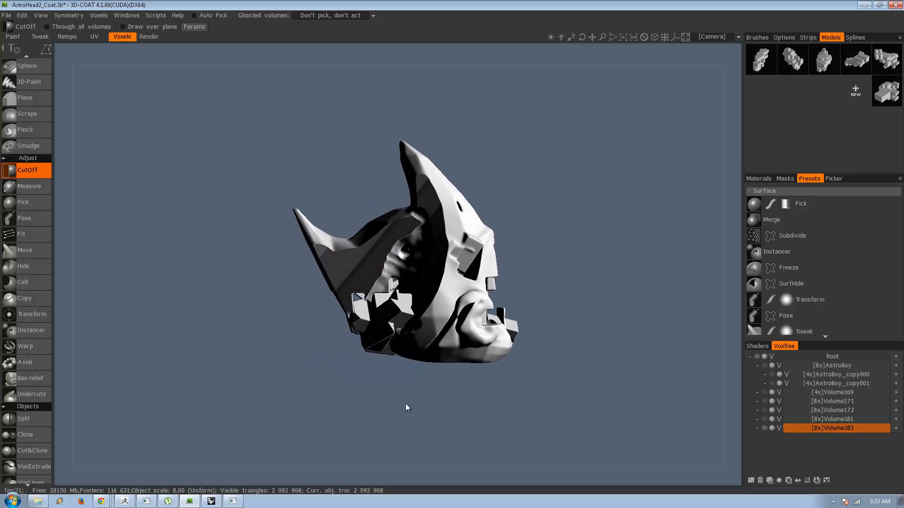
{"action": "left_click_drag", "start_coordinate": [406, 408], "coordinate": [453, 414], "text": "alt"}
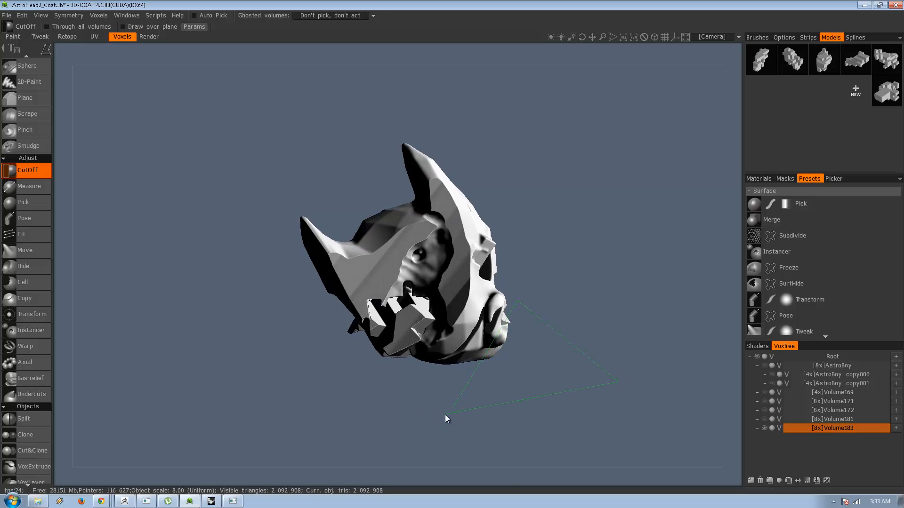
{"action": "mouse_move", "coordinate": [471, 413]}
{"action": "left_mouse_down", "text": "alt"}
{"action": "mouse_move", "coordinate": [479, 391]}
{"action": "mouse_move", "coordinate": [185, 395]}
{"action": "mouse_move", "coordinate": [267, 386]}
{"action": "left_mouse_up", "text": "alt"}
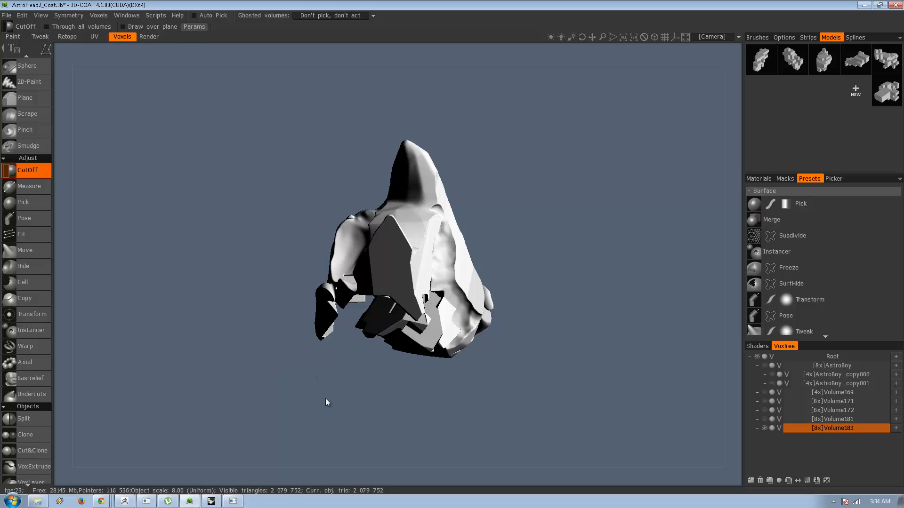
{"action": "left_click_drag", "start_coordinate": [326, 398], "coordinate": [453, 410], "text": "alt"}
{"action": "key", "text": "Escape"}
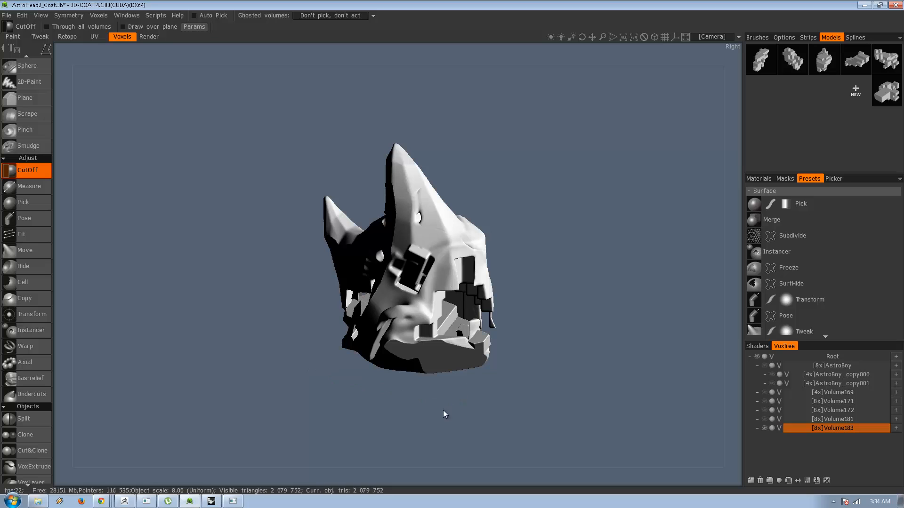
Bring in the third block model for merging and move it from beside the head onto the head's hollow side.
{"action": "left_click", "coordinate": [418, 418]}
{"action": "left_click_drag", "start_coordinate": [538, 430], "coordinate": [345, 443], "text": "alt"}
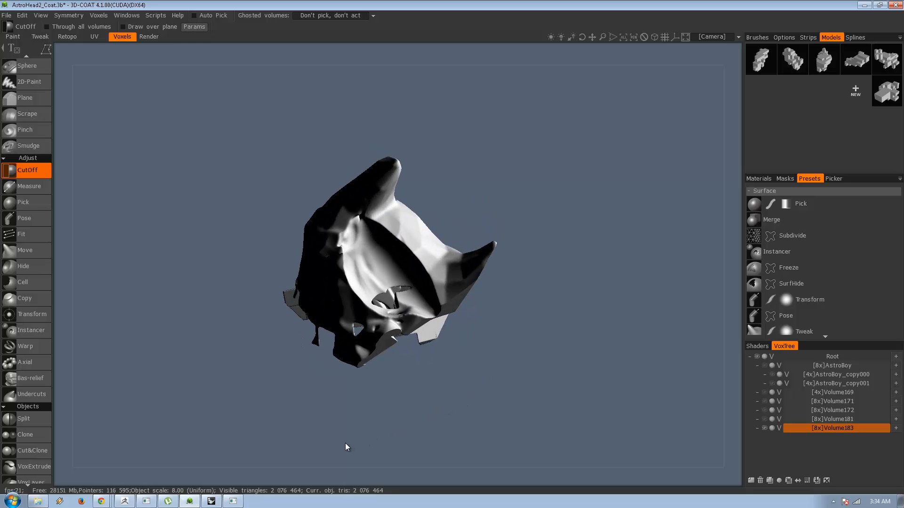
{"action": "left_click", "coordinate": [820, 68]}
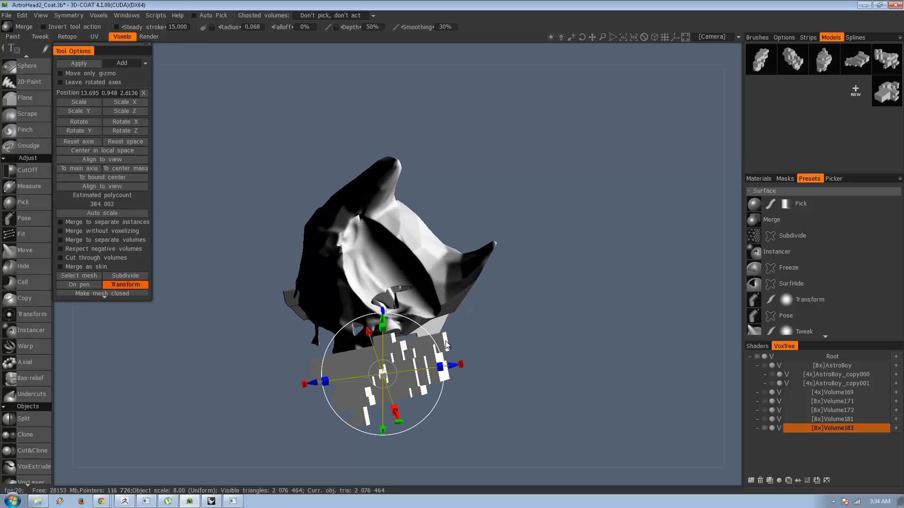
{"action": "left_click_drag", "start_coordinate": [389, 384], "coordinate": [597, 250]}
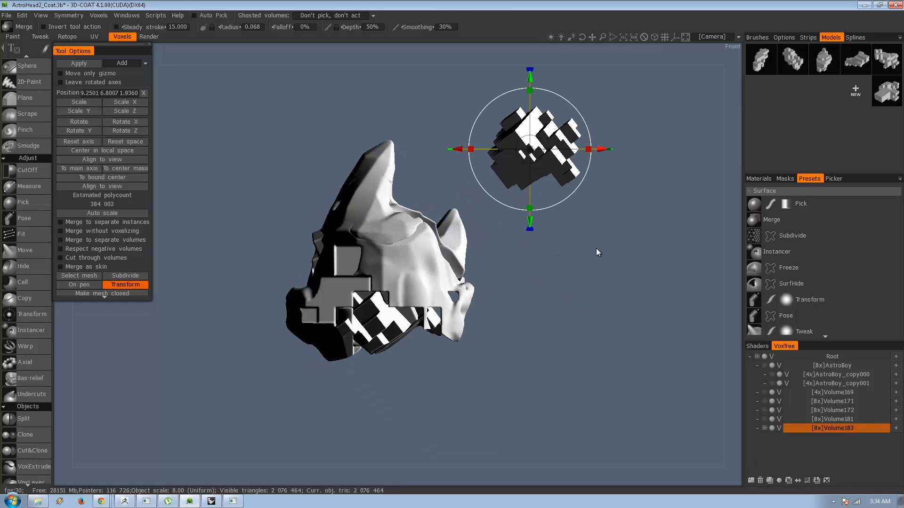
{"action": "left_click_drag", "start_coordinate": [518, 158], "coordinate": [359, 269]}
{"action": "left_click_drag", "start_coordinate": [479, 249], "coordinate": [363, 269], "text": "alt"}
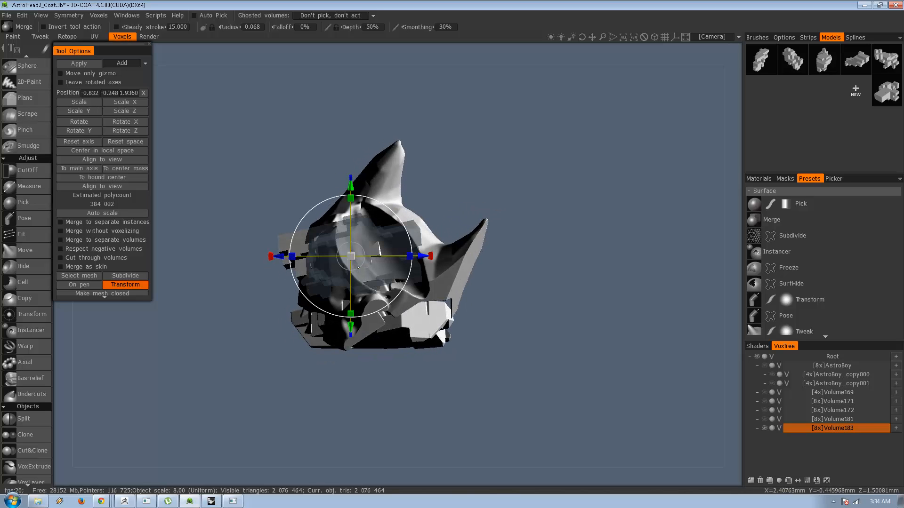
Fine-tune the block model's position inside the head, subtract it from Volume183, and return to CutOff.
{"action": "left_click_drag", "start_coordinate": [358, 267], "coordinate": [369, 267]}
{"action": "left_click_drag", "start_coordinate": [490, 184], "coordinate": [617, 220], "text": "alt"}
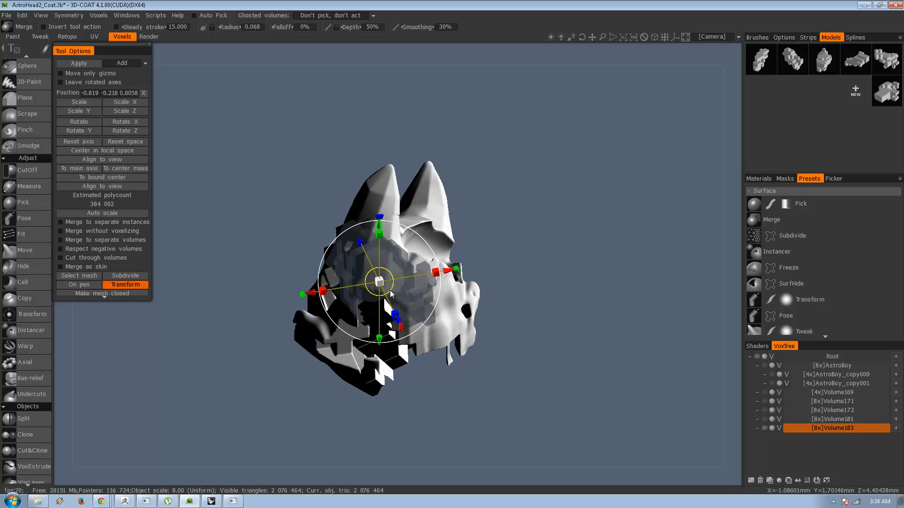
{"action": "left_click_drag", "start_coordinate": [390, 290], "coordinate": [400, 288]}
{"action": "left_click_drag", "start_coordinate": [481, 212], "coordinate": [412, 185], "text": "alt"}
{"action": "left_click", "coordinate": [102, 159]}
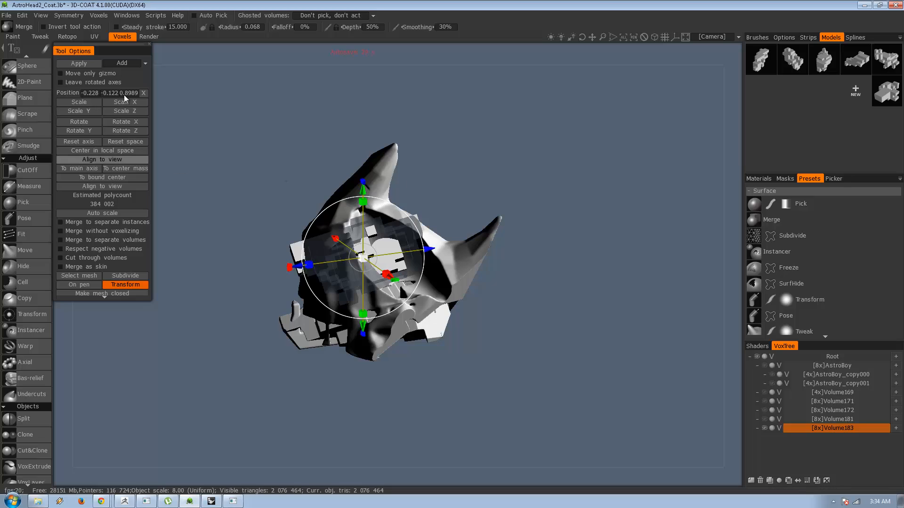
{"action": "left_click", "coordinate": [124, 83]}
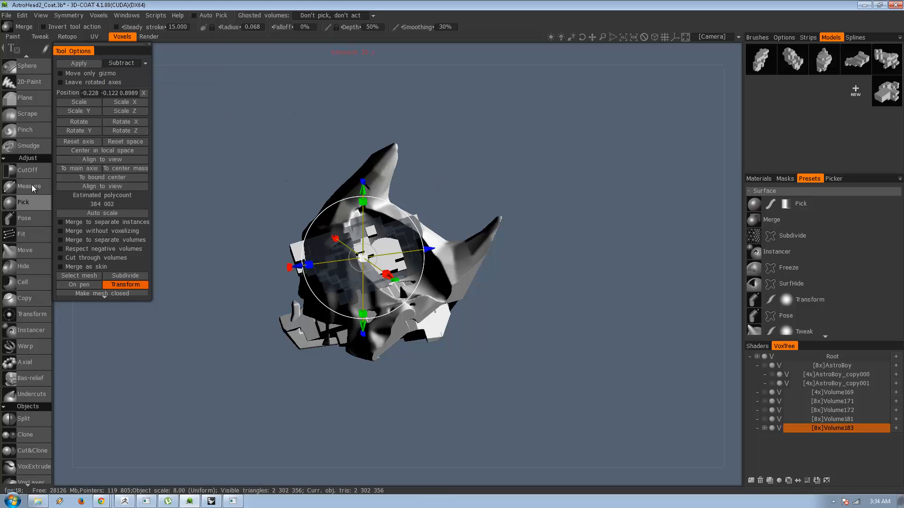
{"action": "left_click", "coordinate": [38, 171]}
{"action": "left_click_drag", "start_coordinate": [212, 194], "coordinate": [497, 170], "text": "alt"}
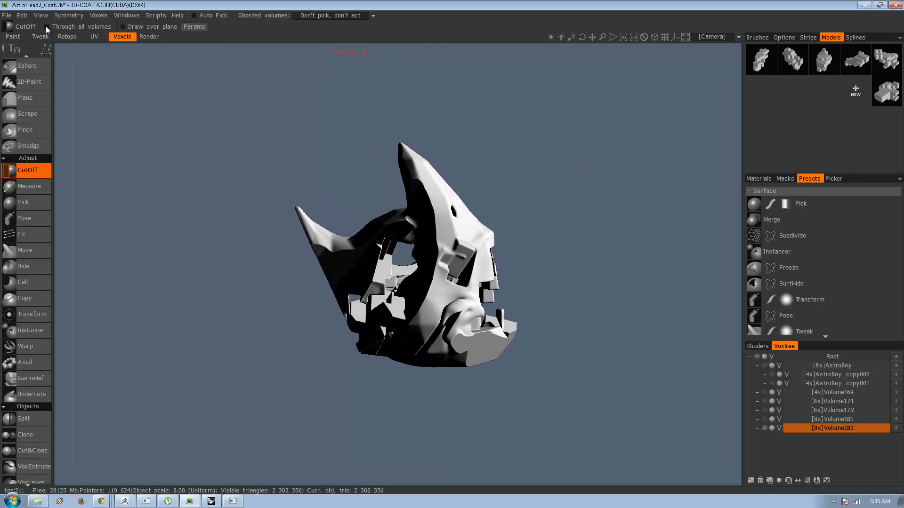
Start exporting the sculpted head as an OBJ object and choose the recent Dragonball folder as the destination.
{"action": "left_click", "coordinate": [10, 15]}
{"action": "mouse_move", "coordinate": [113, 132]}
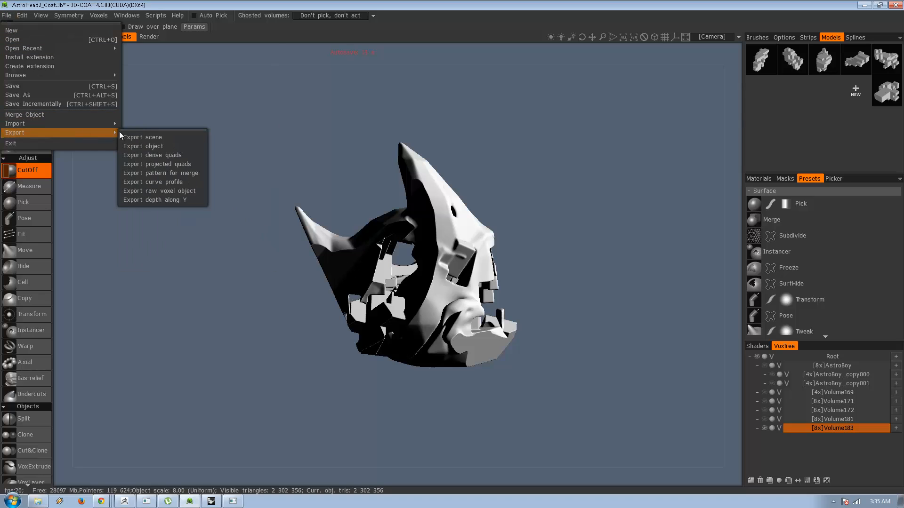
{"action": "left_click", "coordinate": [164, 148]}
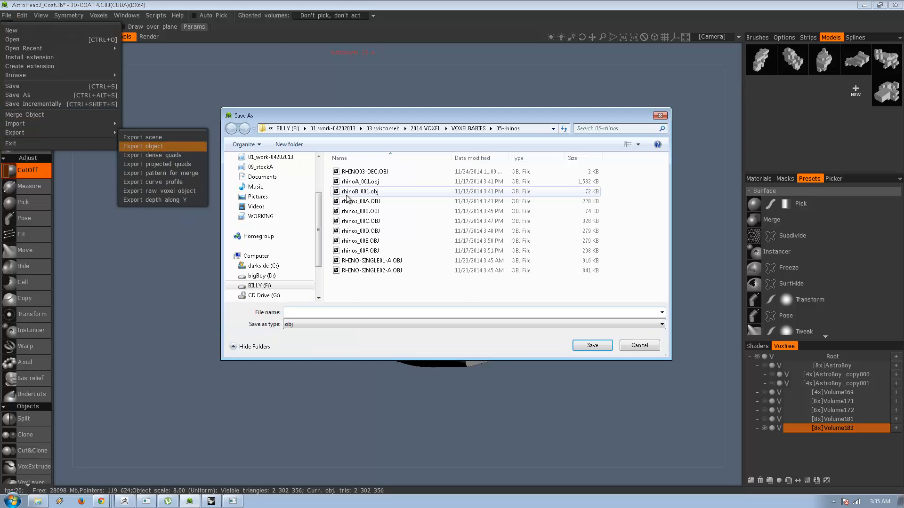
{"action": "left_click", "coordinate": [322, 166]}
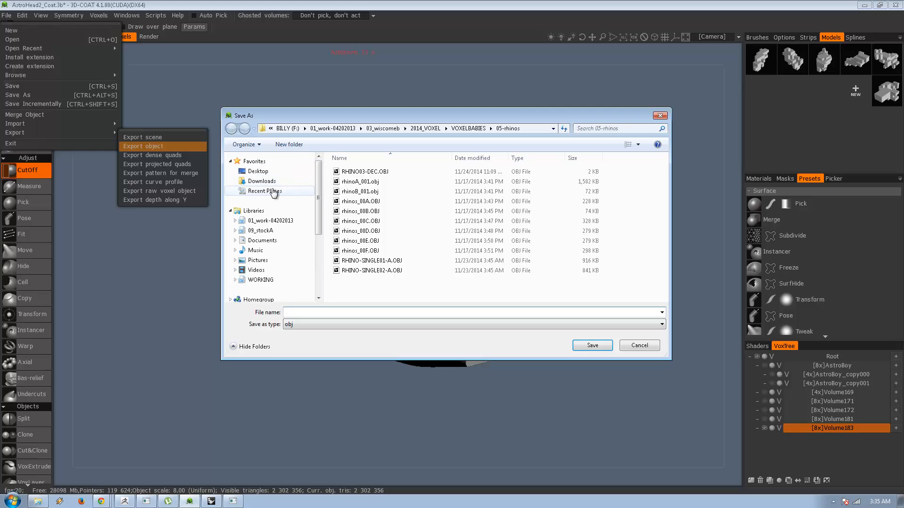
{"action": "left_click", "coordinate": [272, 189]}
{"action": "double_click", "coordinate": [380, 181]}
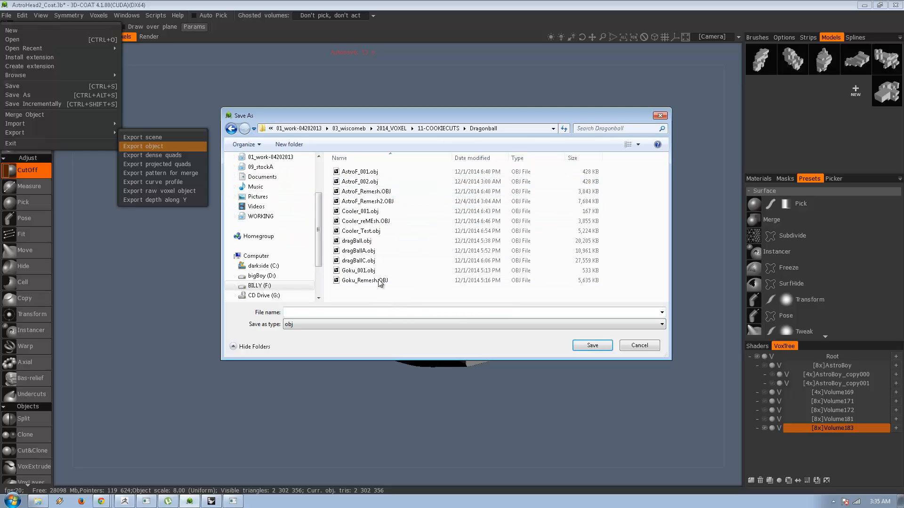
Name the export AstroF_3Dcoat and export it with a 50 percent polycount reduction.
{"action": "left_click", "coordinate": [380, 202]}
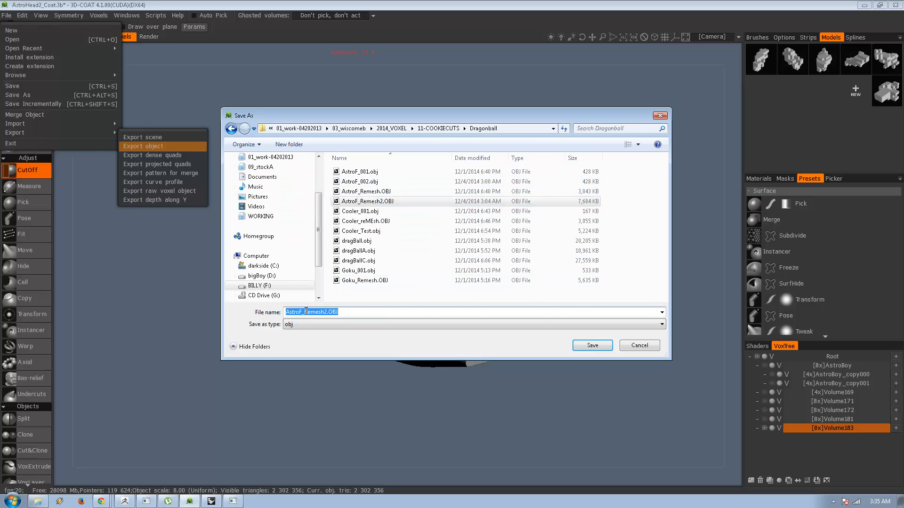
{"action": "type", "text": "3"}
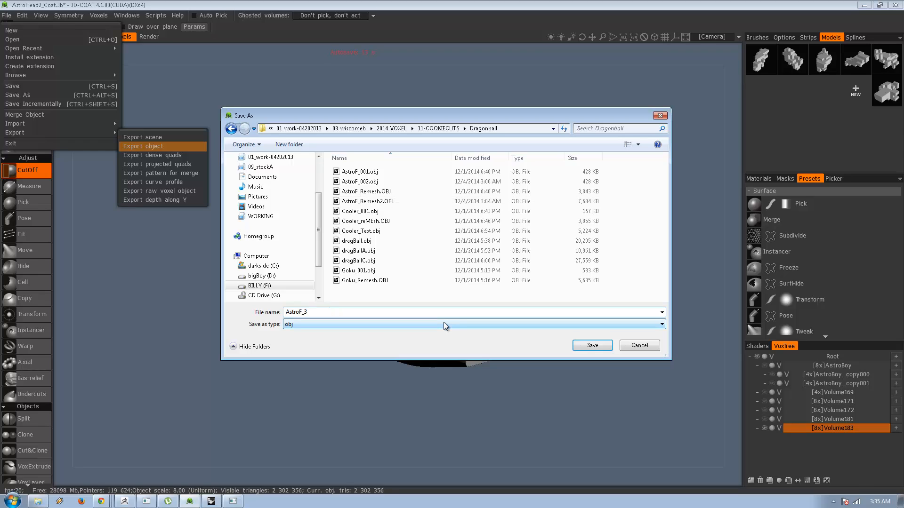
{"action": "type", "text": "Dcoat"}
{"action": "key", "text": "Return"}
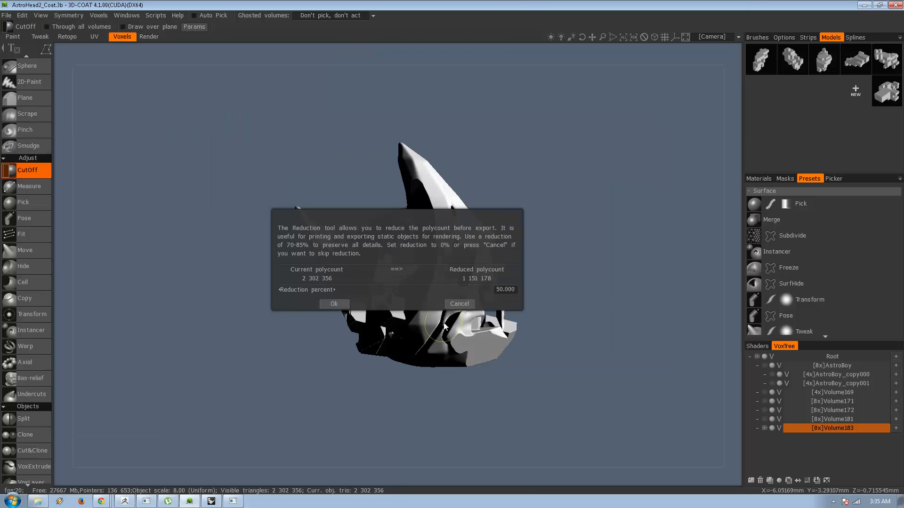
{"action": "left_click", "coordinate": [334, 304]}
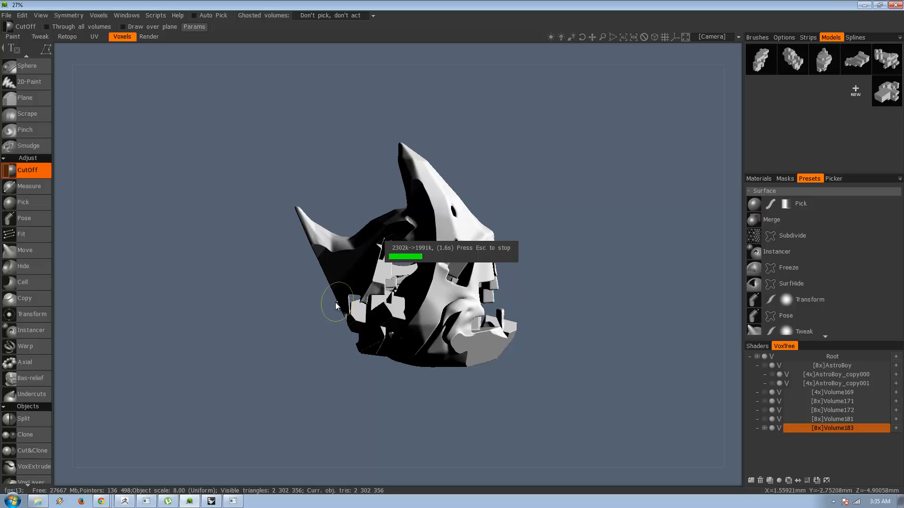
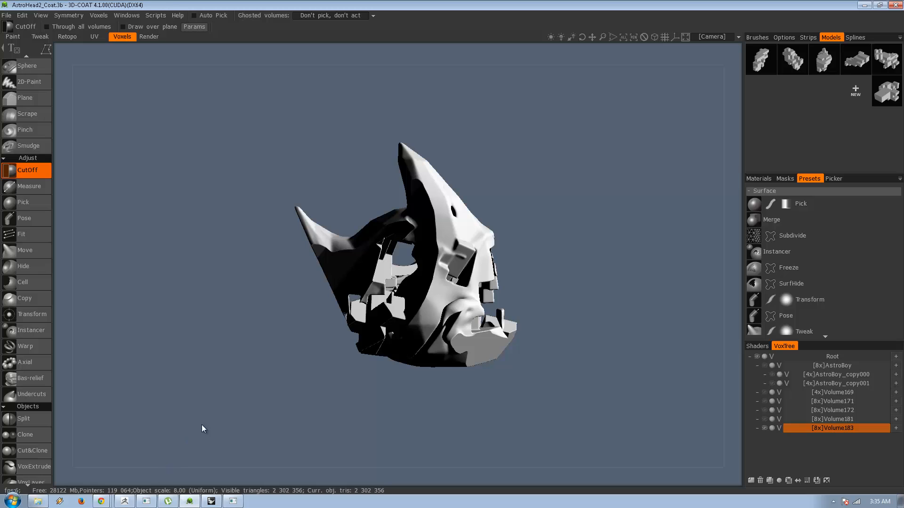
Save the AstroHead2_Coat scene and launch KeyShot 5 64, allowing the program to run.
{"action": "left_click", "coordinate": [6, 16]}
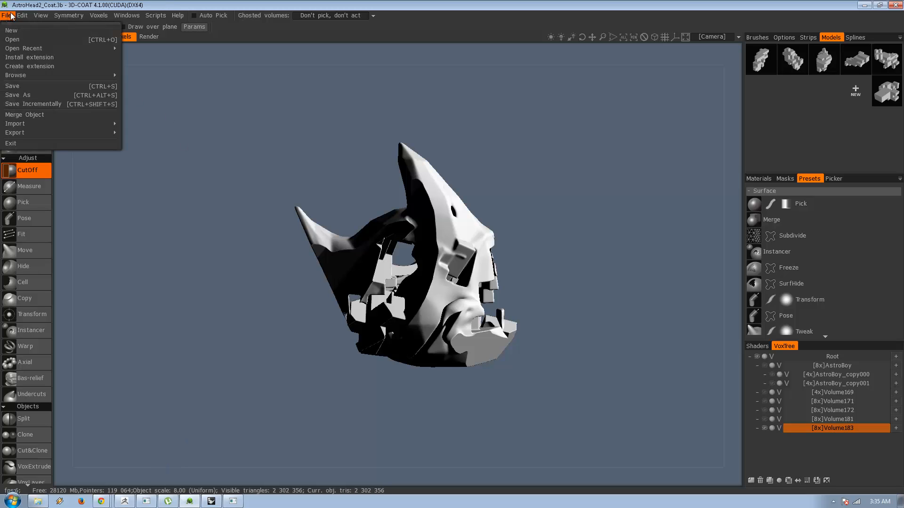
{"action": "left_click", "coordinate": [31, 87]}
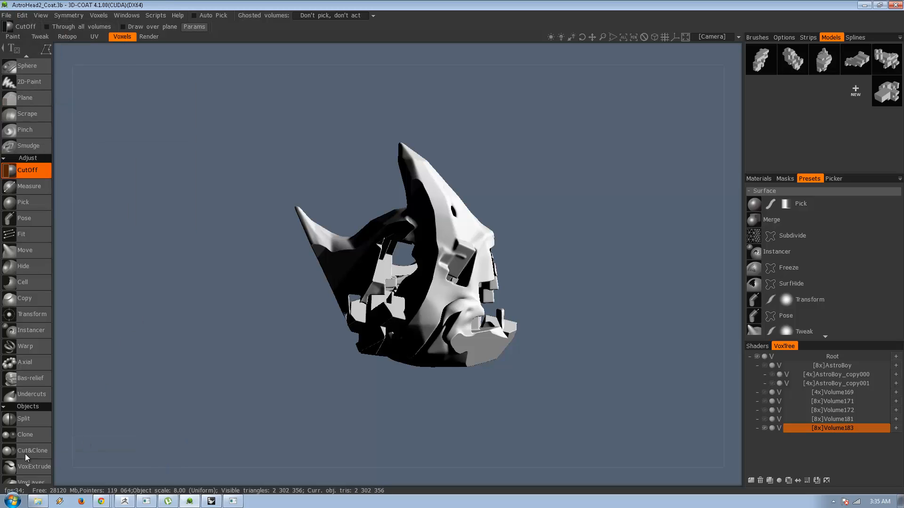
{"action": "left_click", "coordinate": [12, 501]}
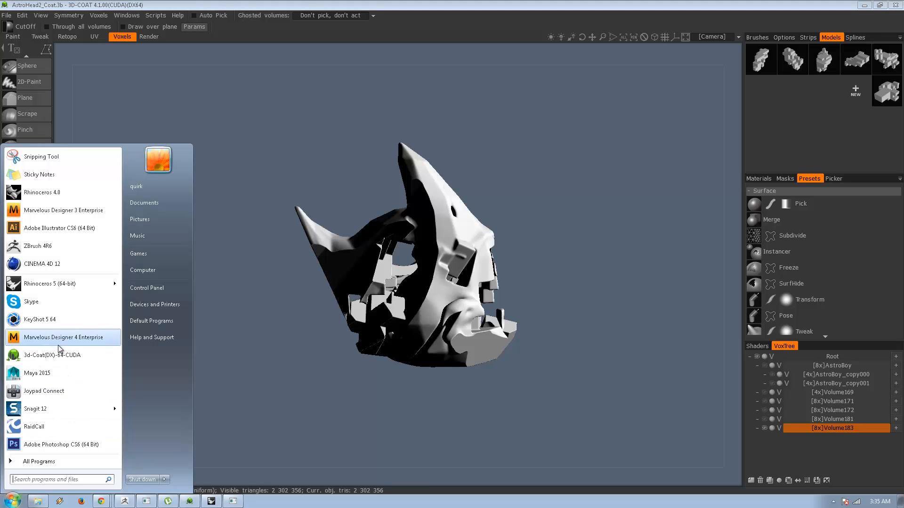
{"action": "left_click", "coordinate": [88, 460]}
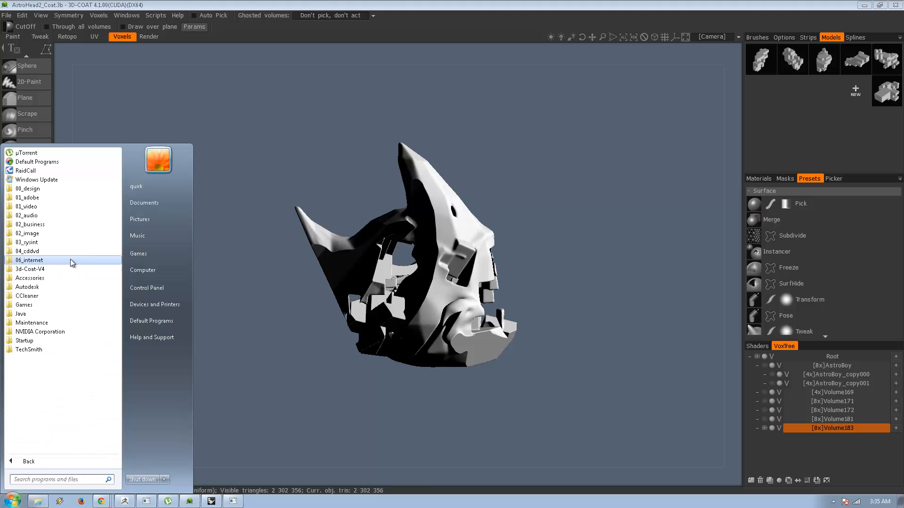
{"action": "left_click", "coordinate": [74, 189]}
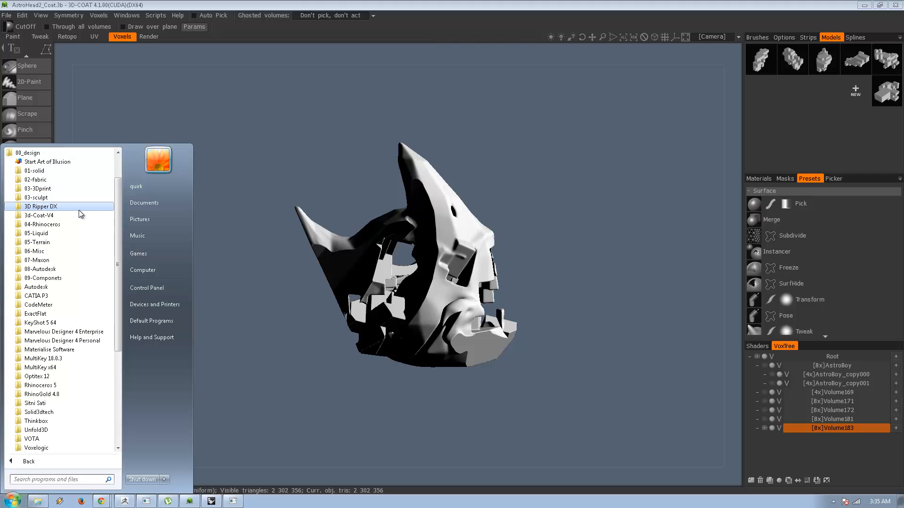
{"action": "scroll", "coordinate": [69, 378], "scroll_direction": "down", "scroll_amount": 2}
{"action": "scroll", "coordinate": [69, 378], "scroll_direction": "up", "scroll_amount": 1}
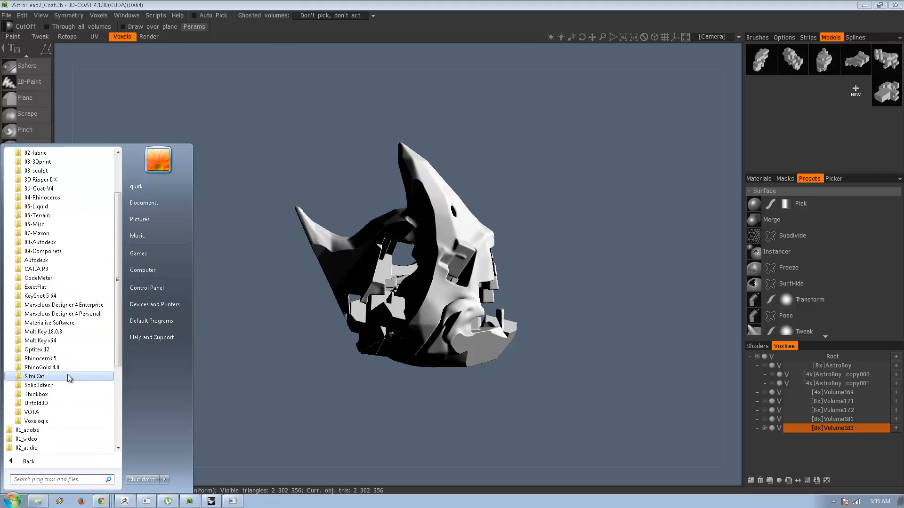
{"action": "scroll", "coordinate": [69, 378], "scroll_direction": "up", "scroll_amount": 2}
{"action": "left_click", "coordinate": [71, 349]}
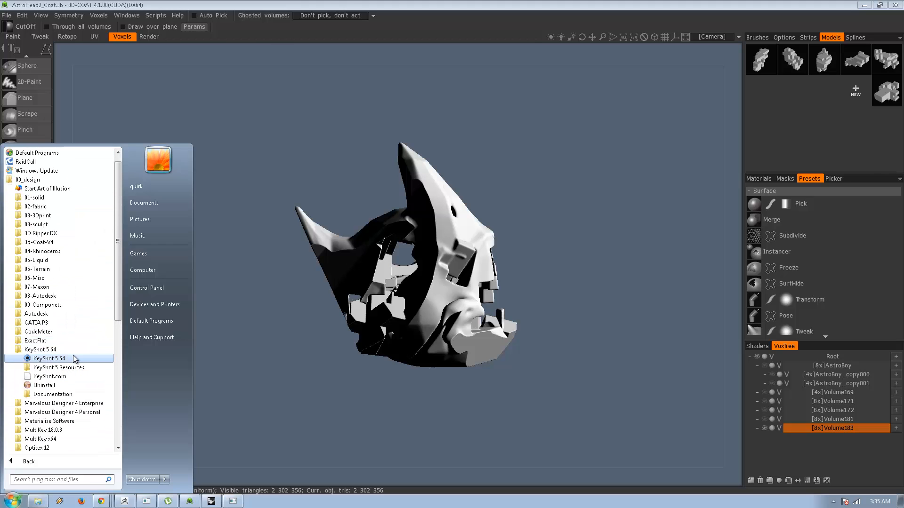
{"action": "left_click", "coordinate": [73, 359]}
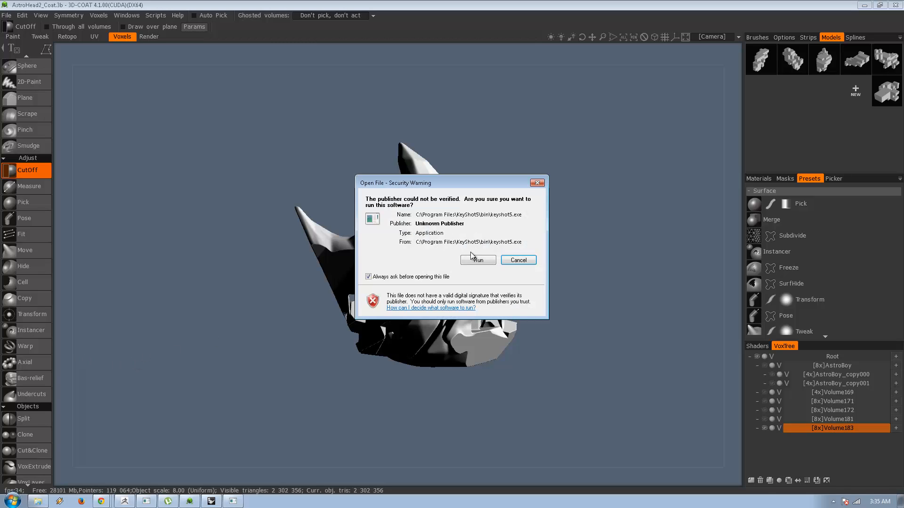
{"action": "left_click", "coordinate": [476, 260]}
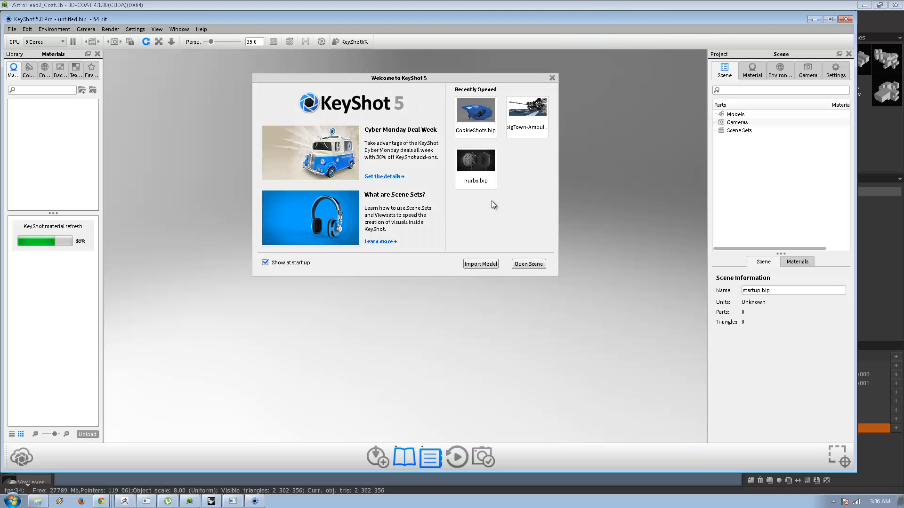
Import AstroF_3Dcoat.obj from the Dragonball folder with automatic size and Y as the up orientation.
{"action": "left_click", "coordinate": [480, 264]}
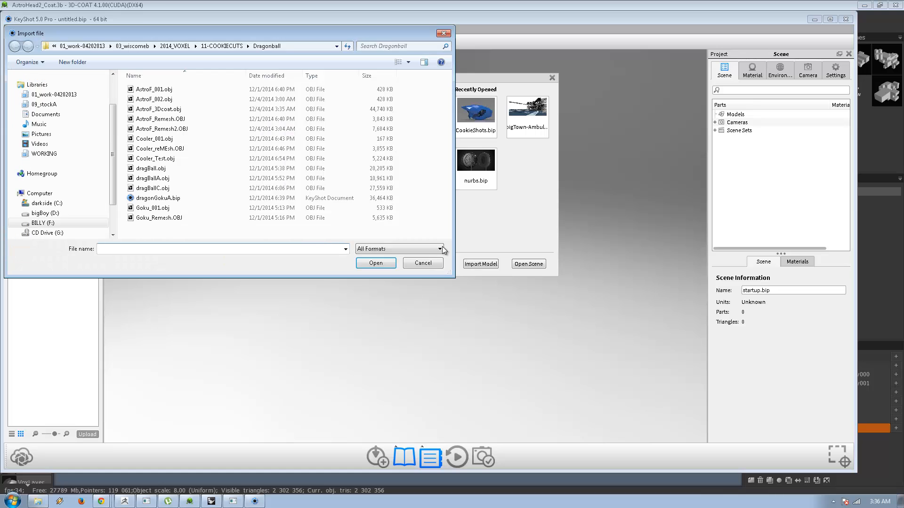
{"action": "left_click", "coordinate": [180, 110]}
{"action": "double_click", "coordinate": [180, 111]}
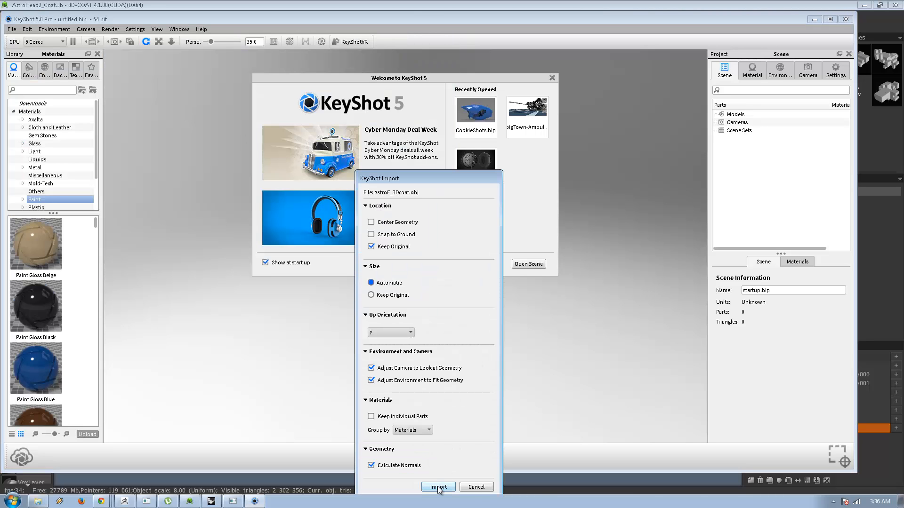
{"action": "left_click", "coordinate": [390, 297]}
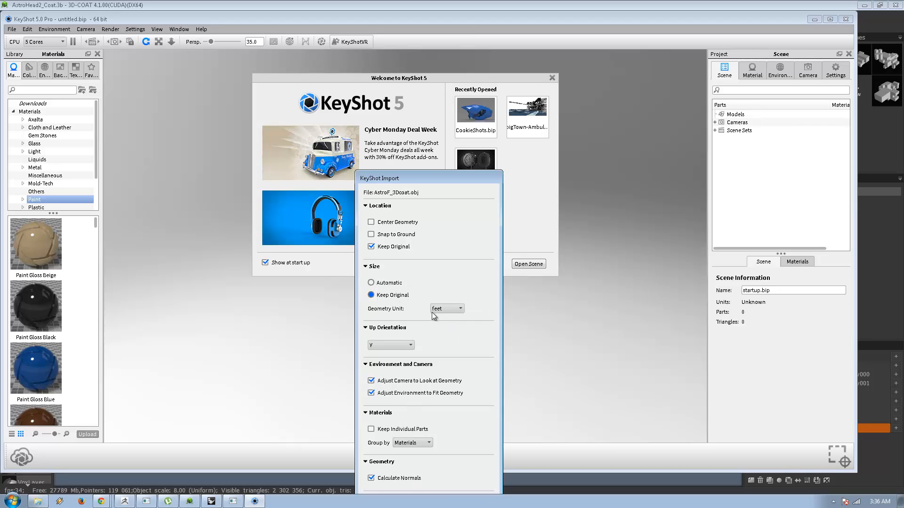
{"action": "left_click", "coordinate": [440, 310]}
{"action": "left_click", "coordinate": [445, 332]}
{"action": "left_click_drag", "start_coordinate": [433, 185], "coordinate": [653, 112]}
{"action": "left_click", "coordinate": [607, 211]}
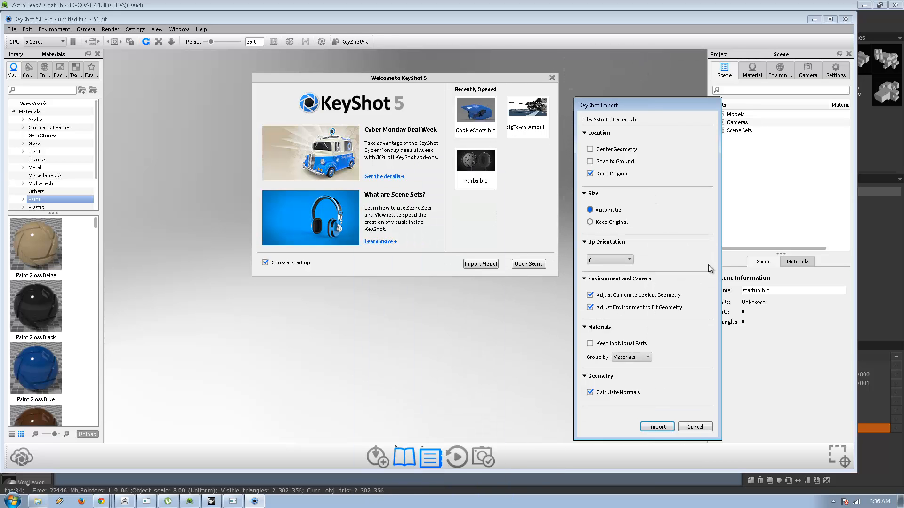
{"action": "left_click", "coordinate": [657, 427]}
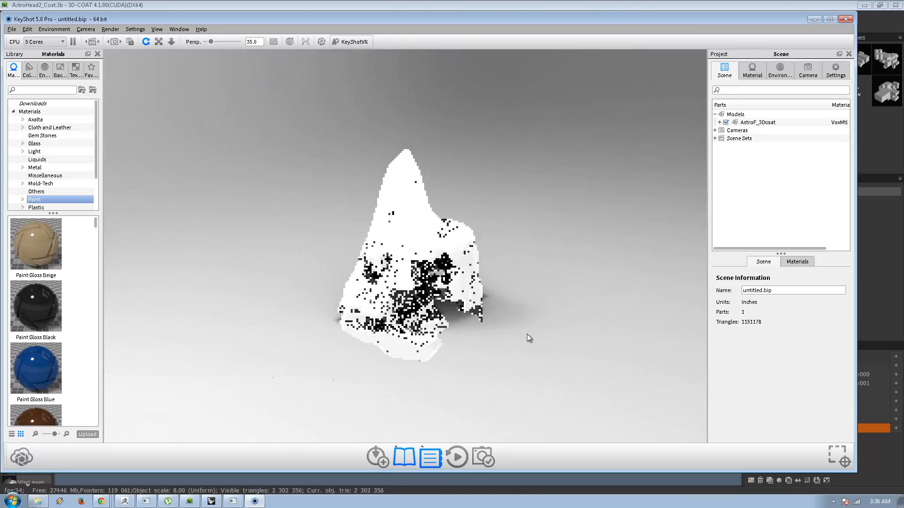
Snap the imported head part to the ground with Move Part and apply the move.
{"action": "left_click_drag", "start_coordinate": [527, 335], "coordinate": [210, 304]}
{"action": "right_click", "coordinate": [399, 223]}
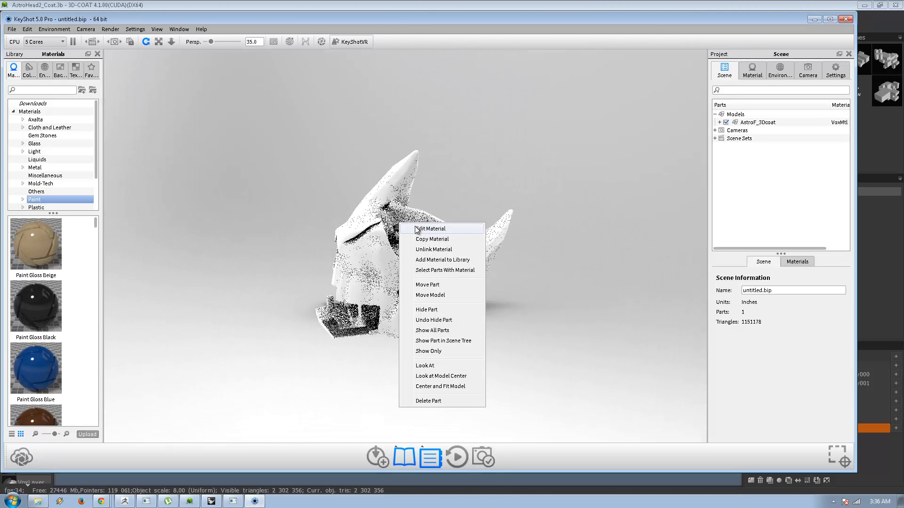
{"action": "left_click", "coordinate": [427, 285]}
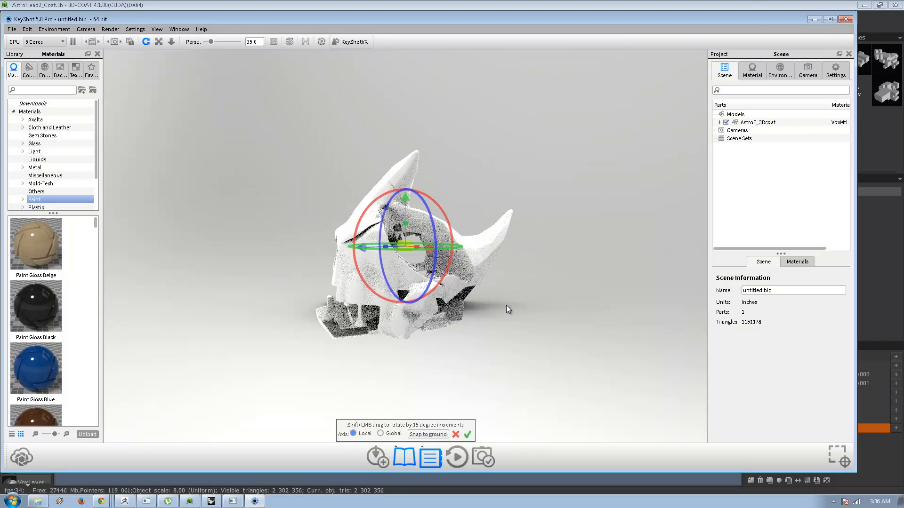
{"action": "left_click", "coordinate": [428, 434]}
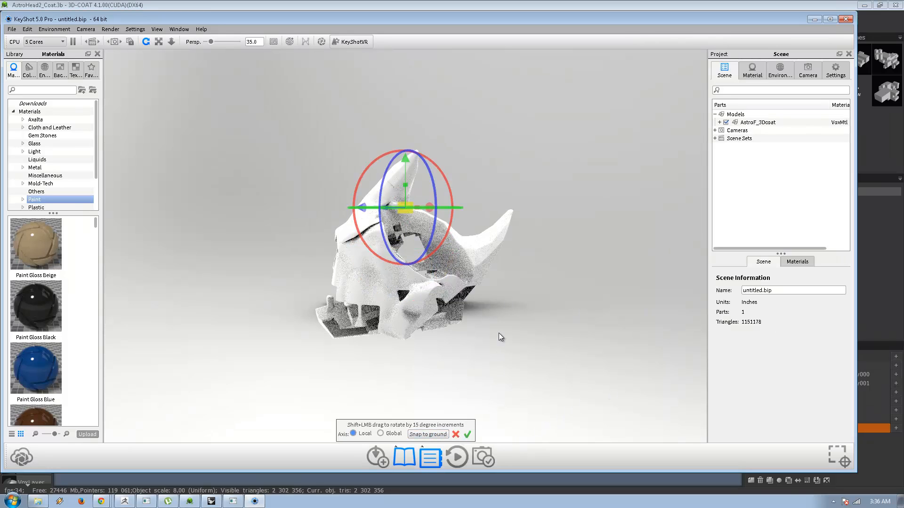
{"action": "left_click", "coordinate": [468, 434]}
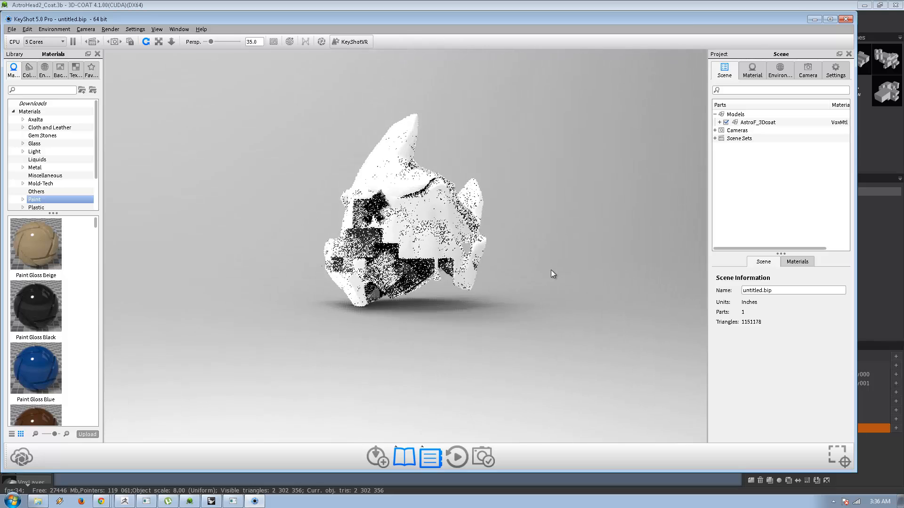
Tilt the whole head slightly sideways using Move Model and lower it toward the ground.
{"action": "right_click", "coordinate": [455, 237]}
{"action": "left_click", "coordinate": [485, 300]}
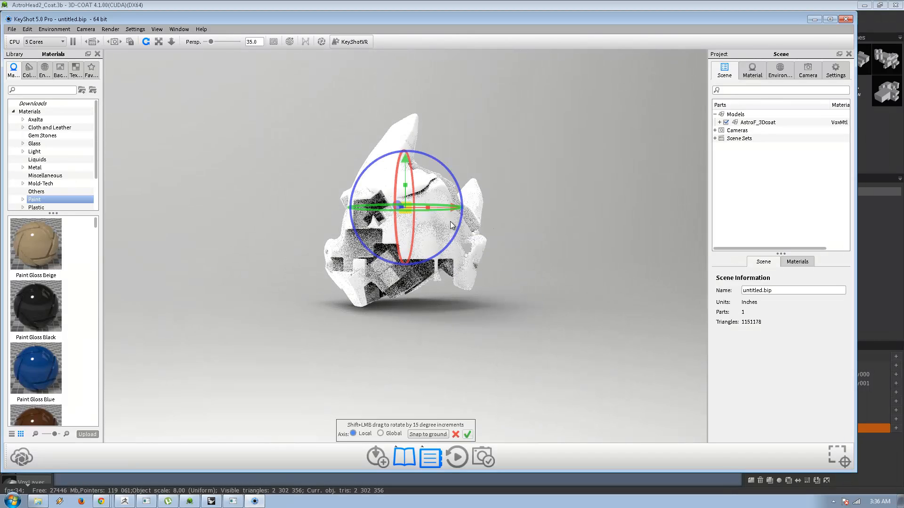
{"action": "left_click_drag", "start_coordinate": [459, 229], "coordinate": [456, 243]}
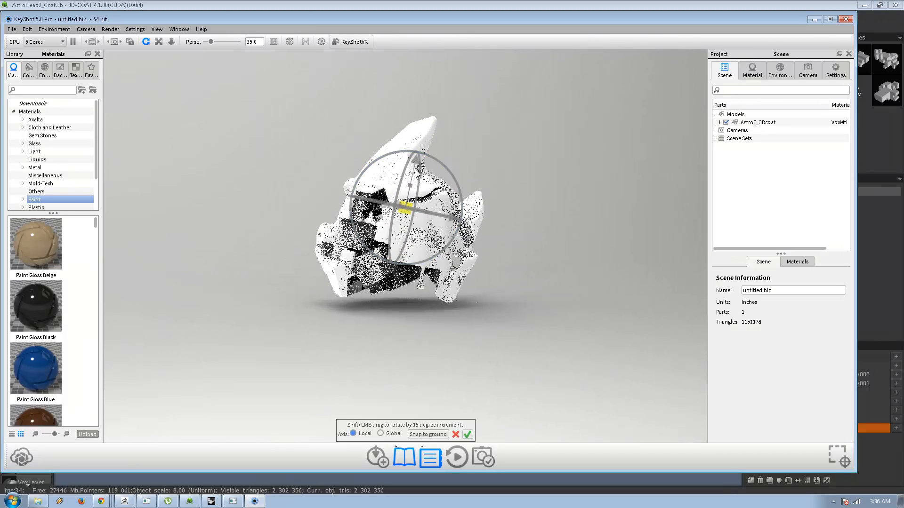
{"action": "left_click_drag", "start_coordinate": [416, 164], "coordinate": [414, 173]}
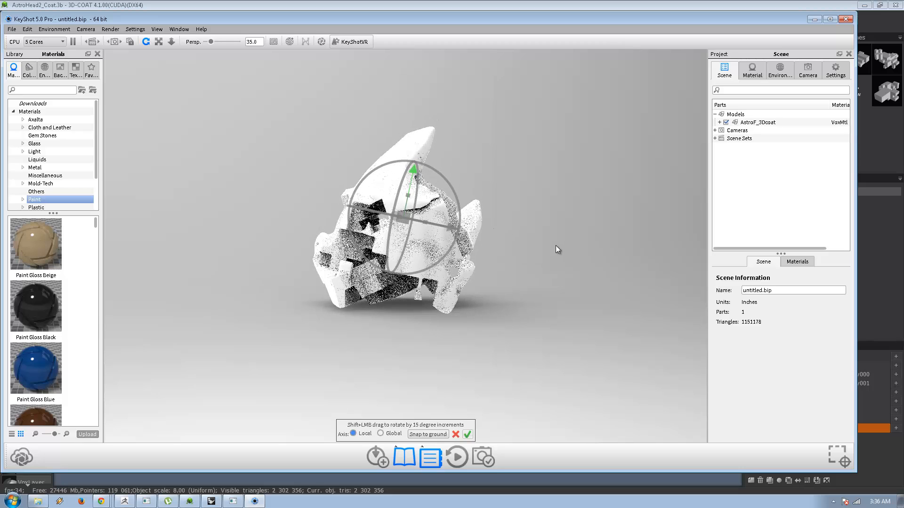
Rotate the head model around several axes so it tips over with its horns pointing downward.
{"action": "left_click_drag", "start_coordinate": [459, 221], "coordinate": [426, 325]}
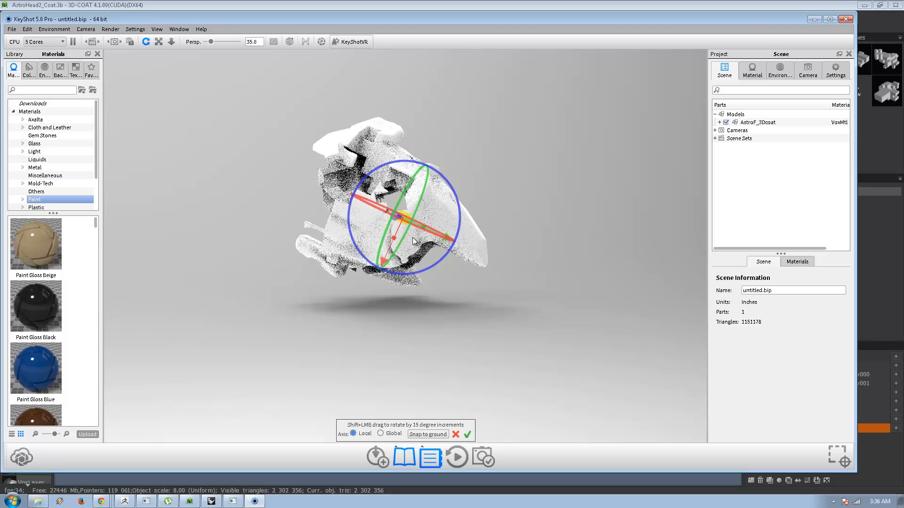
{"action": "left_click_drag", "start_coordinate": [386, 262], "coordinate": [452, 213]}
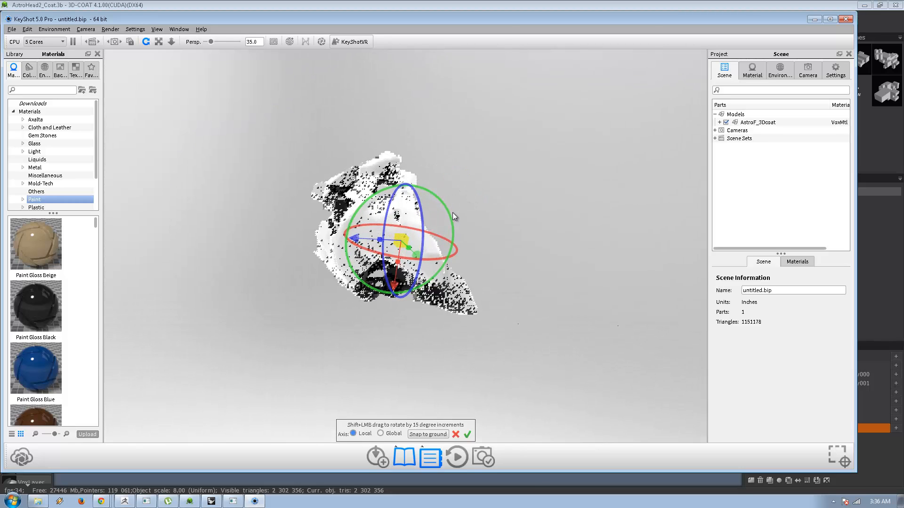
{"action": "left_click_drag", "start_coordinate": [349, 220], "coordinate": [347, 245]}
{"action": "left_click_drag", "start_coordinate": [402, 242], "coordinate": [402, 248]}
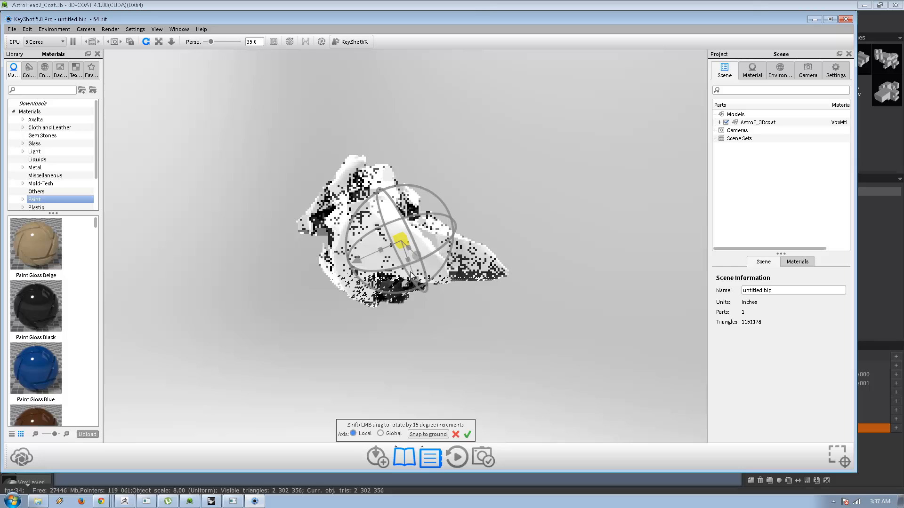
Snap the model to the ground, adjust it so the head rests on its horns and lower edge, and apply the placement.
{"action": "left_click", "coordinate": [428, 434]}
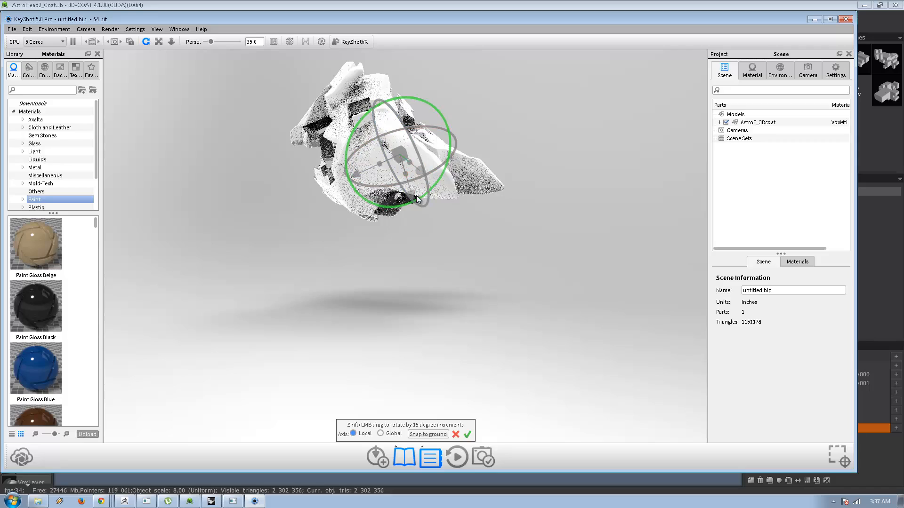
{"action": "left_click_drag", "start_coordinate": [416, 196], "coordinate": [625, 355]}
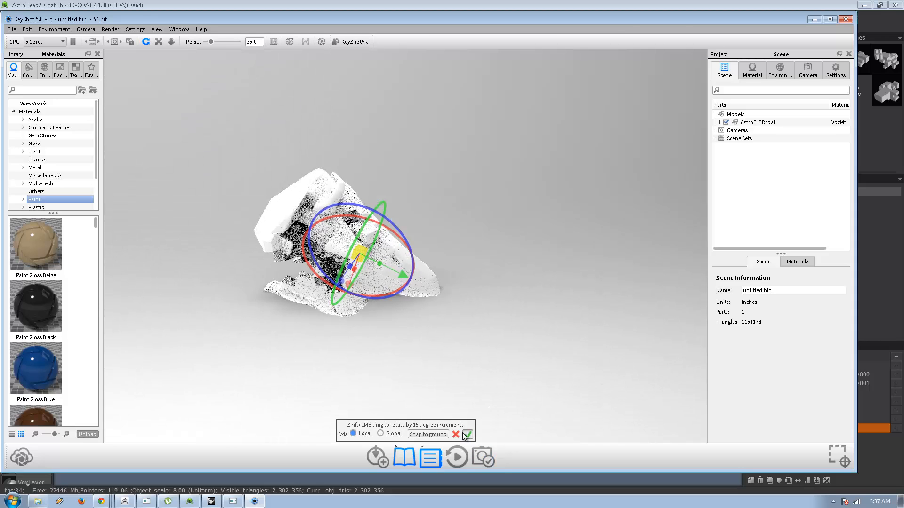
{"action": "left_click", "coordinate": [468, 434]}
Apply the Paint Gloss Blue material to the head and save a screenshot of its close-up open-mouthed side view.
{"action": "right_click_drag", "start_coordinate": [450, 263], "coordinate": [609, 286], "text": "alt"}
{"action": "middle_click_drag", "start_coordinate": [505, 224], "coordinate": [408, 232]}
{"action": "right_click_drag", "start_coordinate": [407, 232], "coordinate": [628, 240], "text": "alt"}
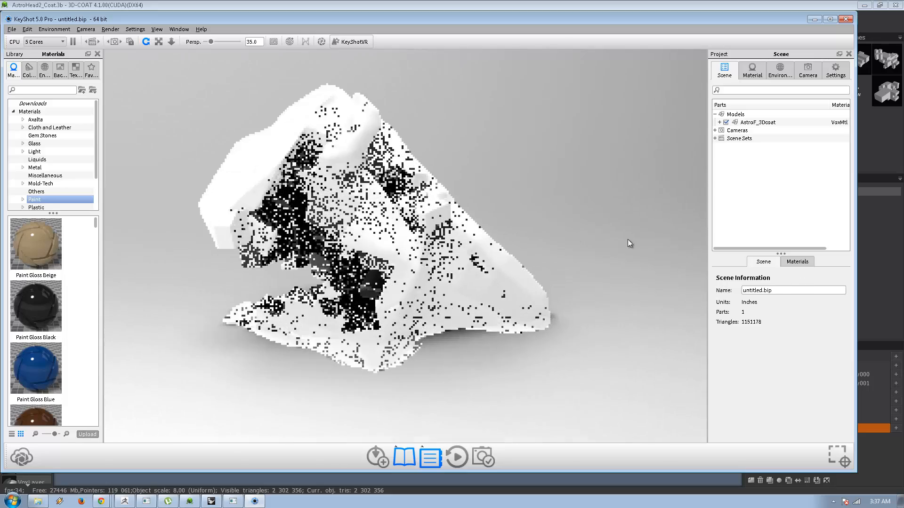
{"action": "middle_click_drag", "start_coordinate": [556, 215], "coordinate": [573, 229]}
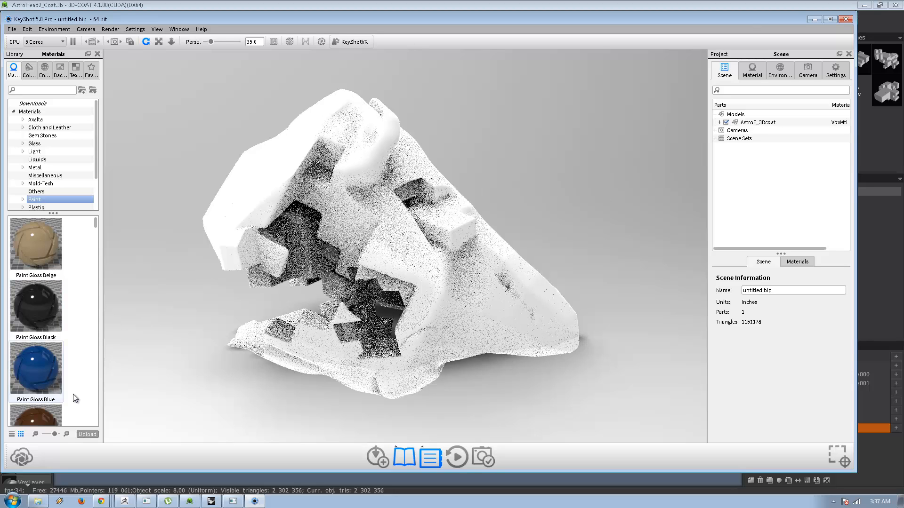
{"action": "mouse_move", "coordinate": [35, 368]}
{"action": "left_mouse_down"}
{"action": "mouse_move", "coordinate": [369, 329]}
{"action": "mouse_move", "coordinate": [317, 338]}
{"action": "left_mouse_up"}
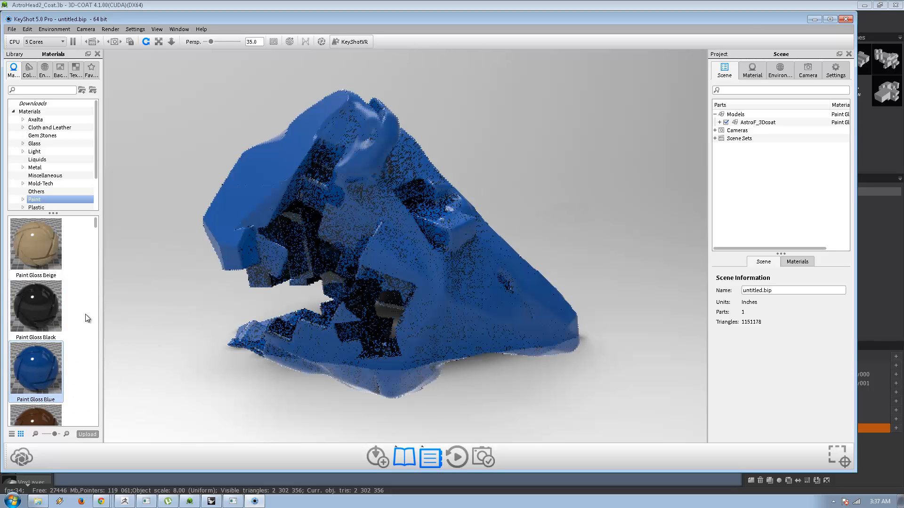
{"action": "mouse_move", "coordinate": [55, 312]}
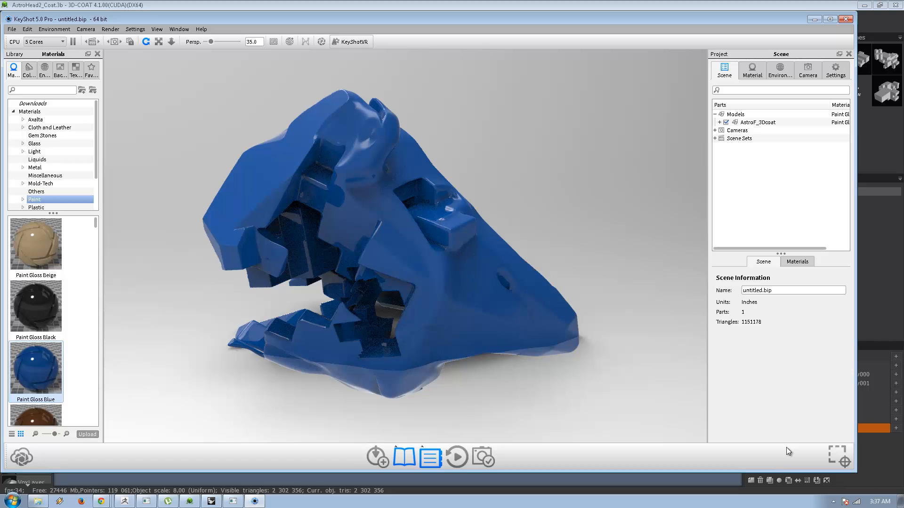
{"action": "left_click", "coordinate": [832, 456]}
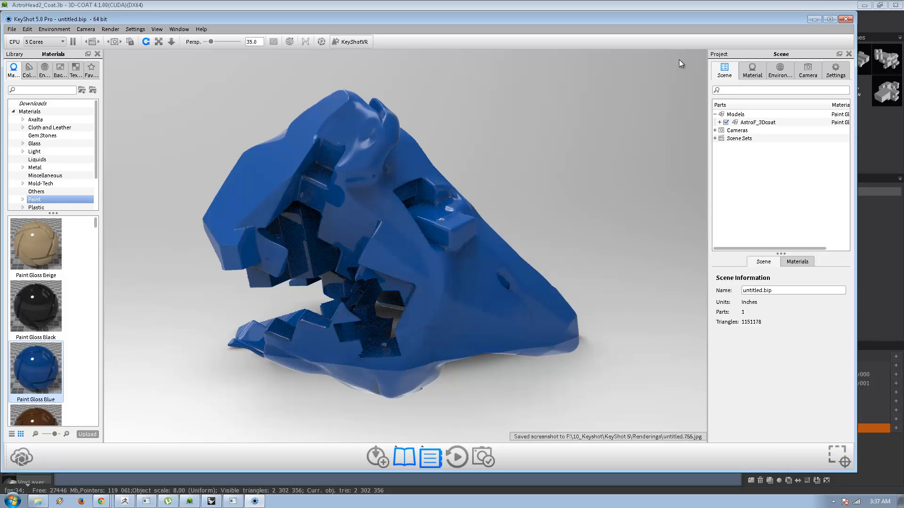
Enable Ground Reflections for the environment and save a screenshot of the head seen from its horned side.
{"action": "left_click", "coordinate": [783, 70]}
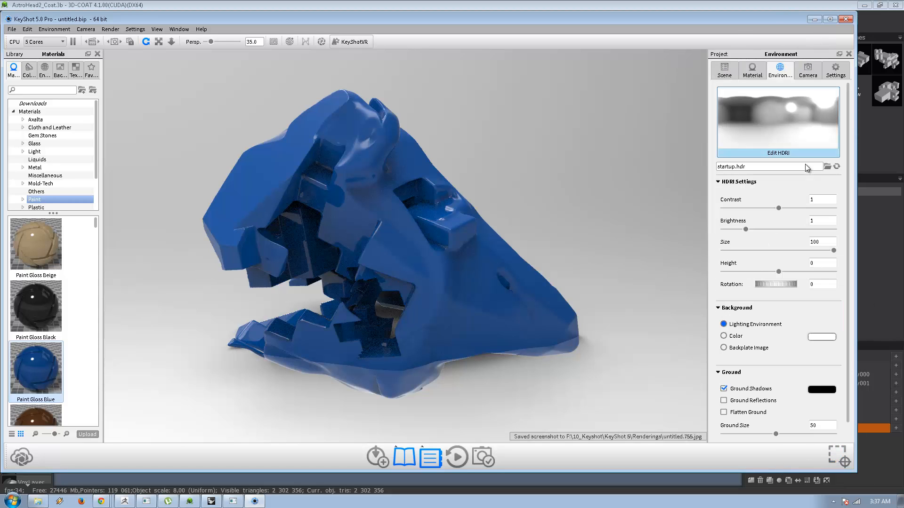
{"action": "left_click", "coordinate": [747, 401]}
{"action": "left_click_drag", "start_coordinate": [533, 350], "coordinate": [484, 255]}
{"action": "left_click_drag", "start_coordinate": [558, 261], "coordinate": [612, 317]}
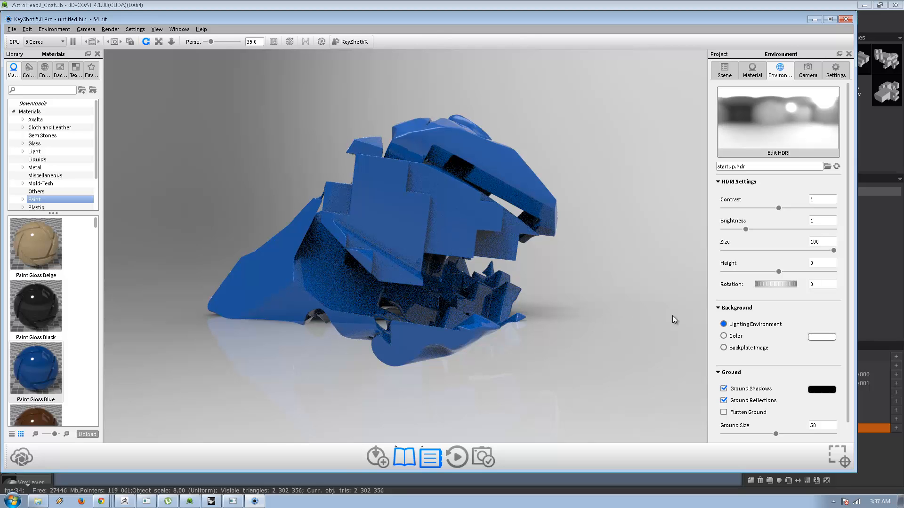
{"action": "left_click_drag", "start_coordinate": [672, 316], "coordinate": [618, 280]}
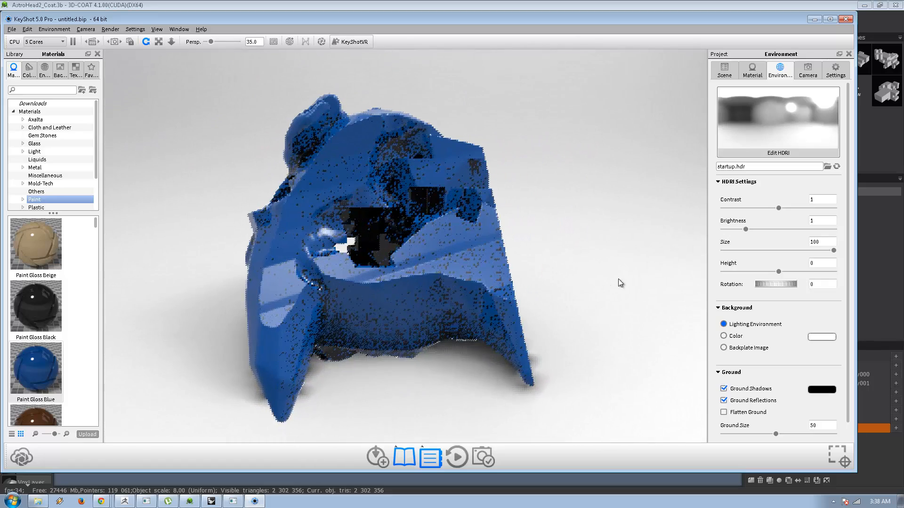
{"action": "left_click", "coordinate": [836, 454]}
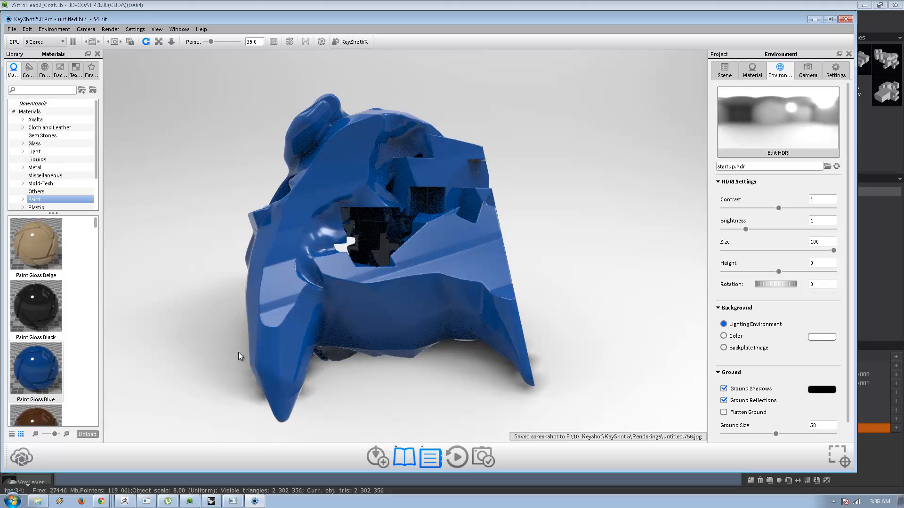